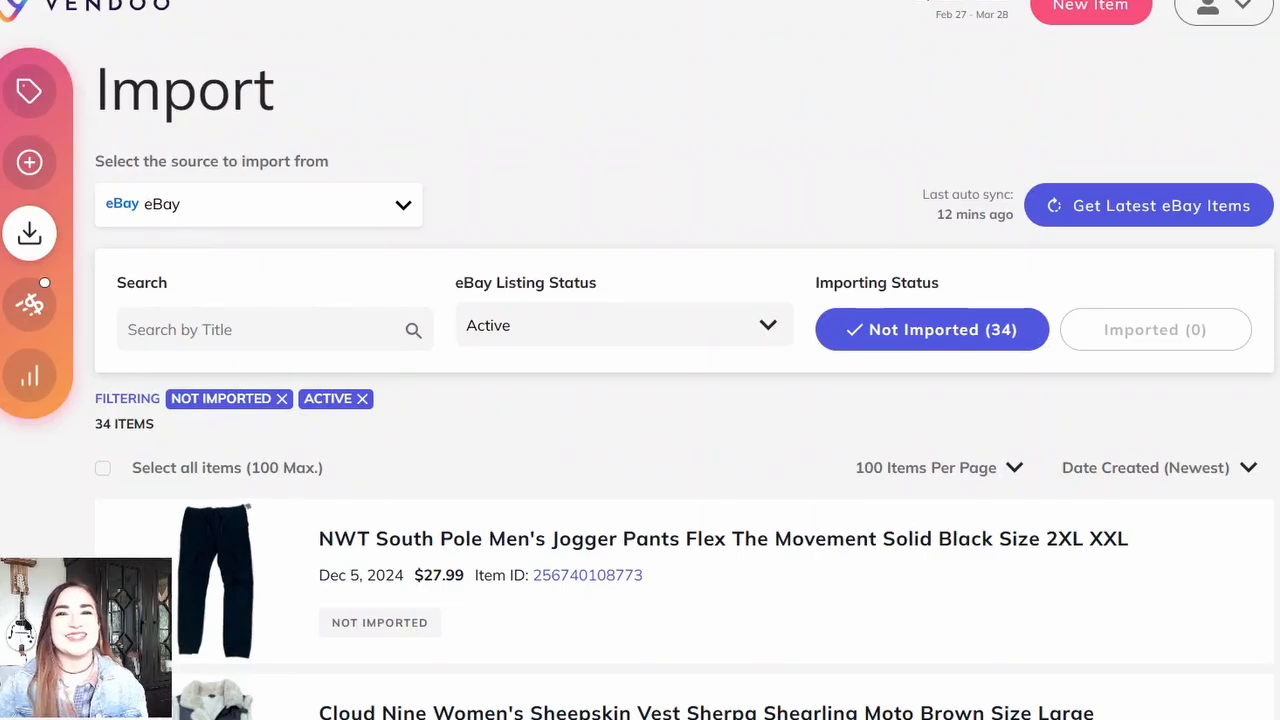
left_click(30, 93)
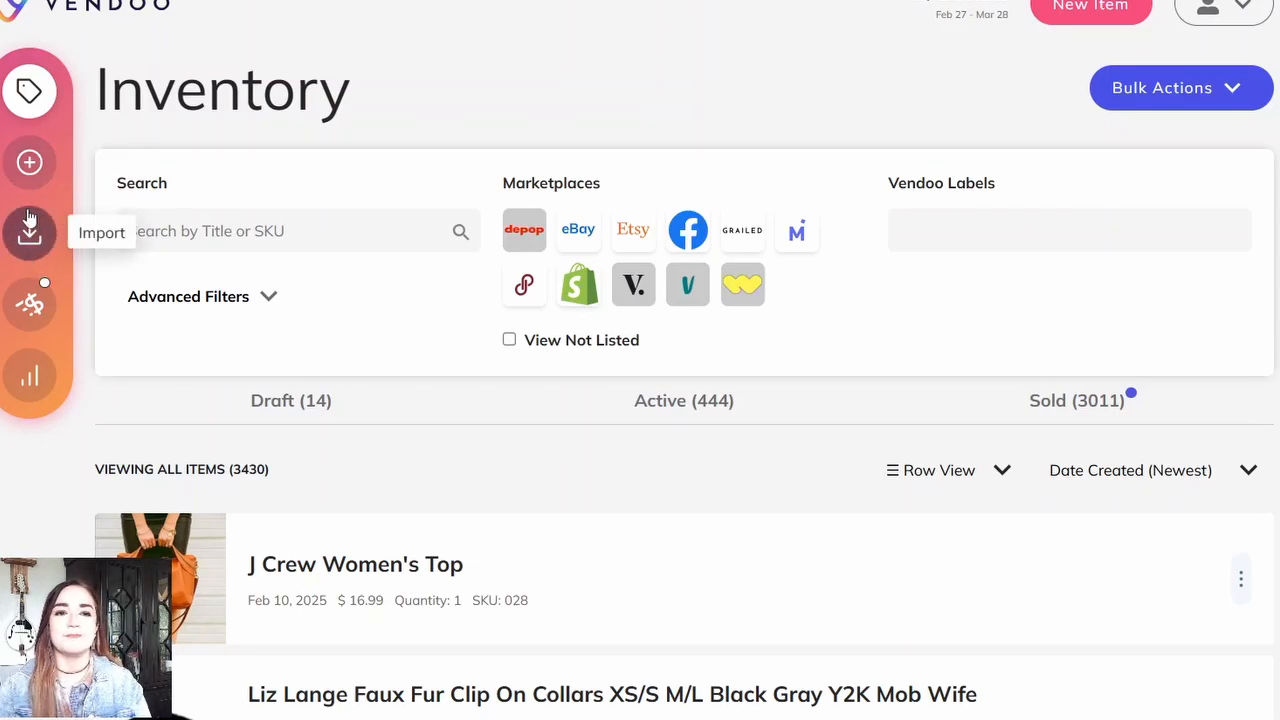
left_click(30, 240)
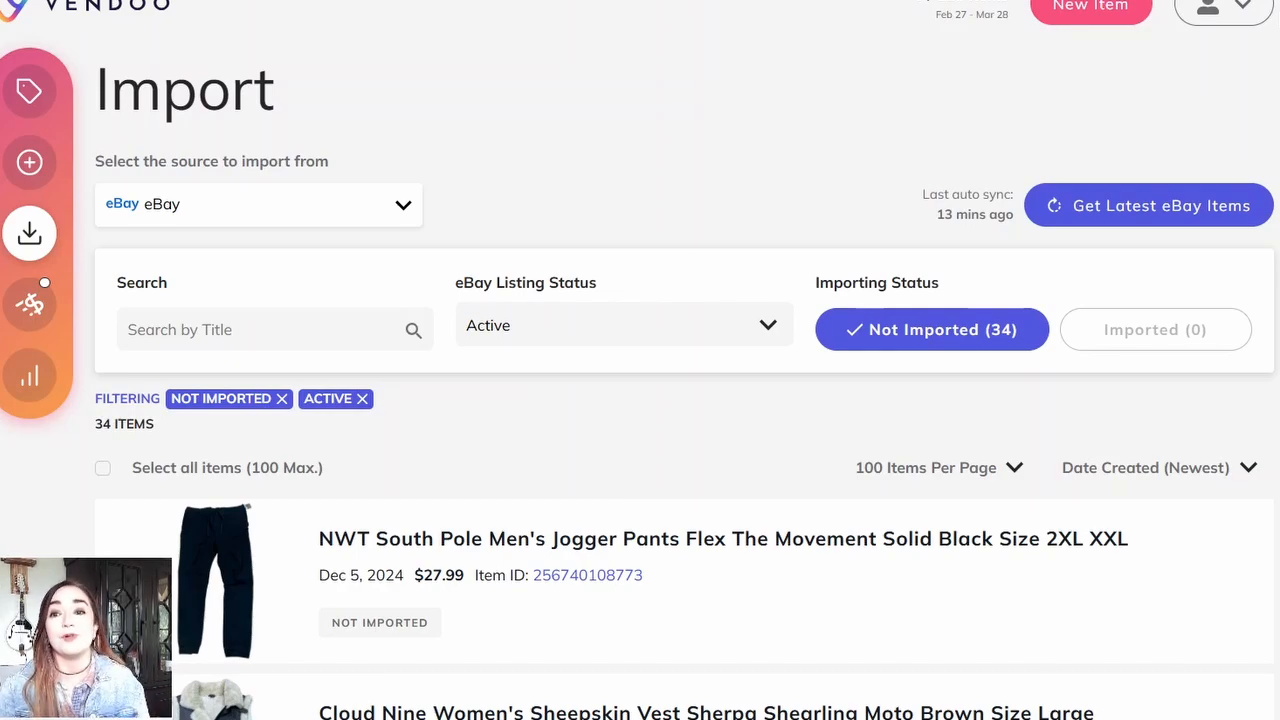
Step: Review the connected marketplaces in the account's marketplace connection settings
left_click(1253, 18)
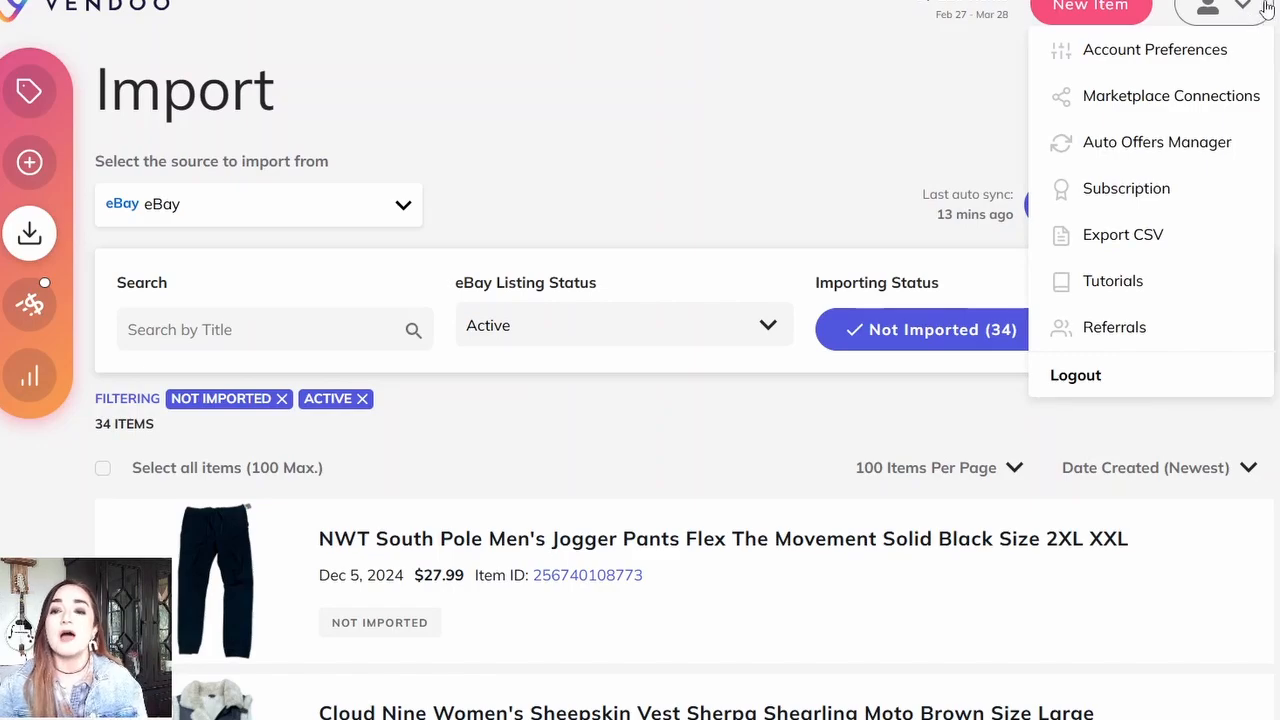
left_click(1198, 98)
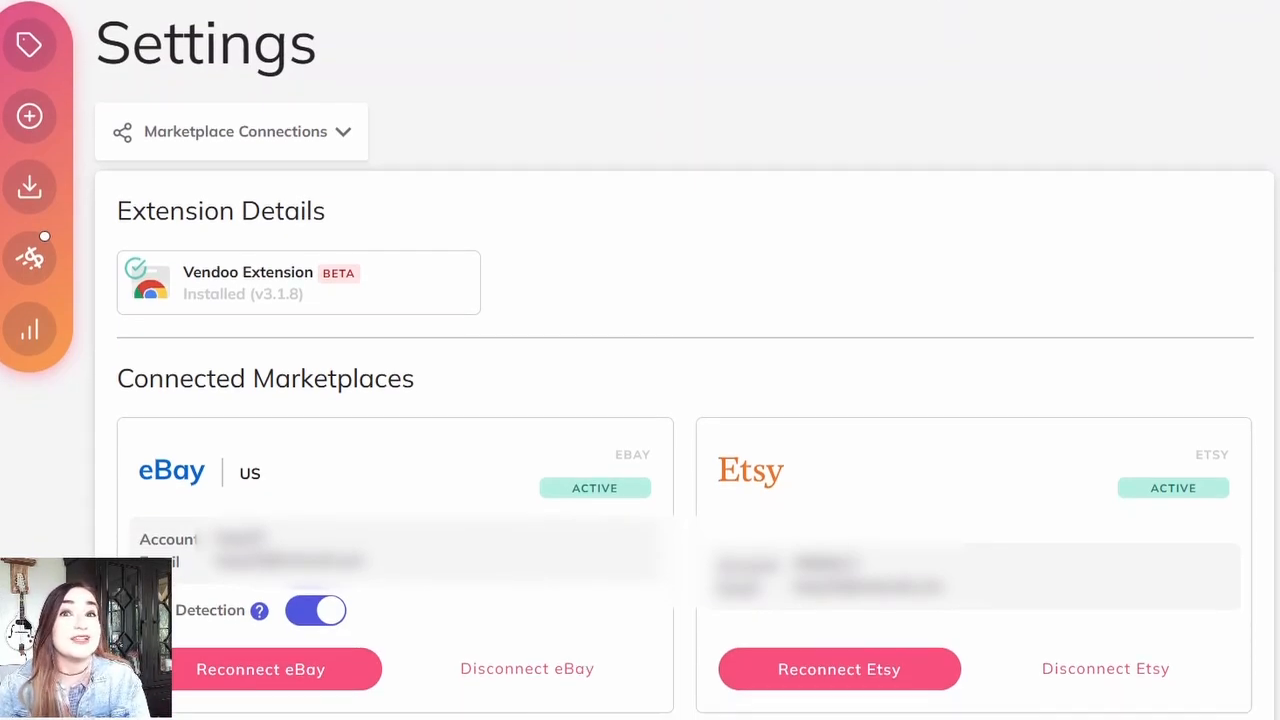
scroll(706, 538, "down", 15)
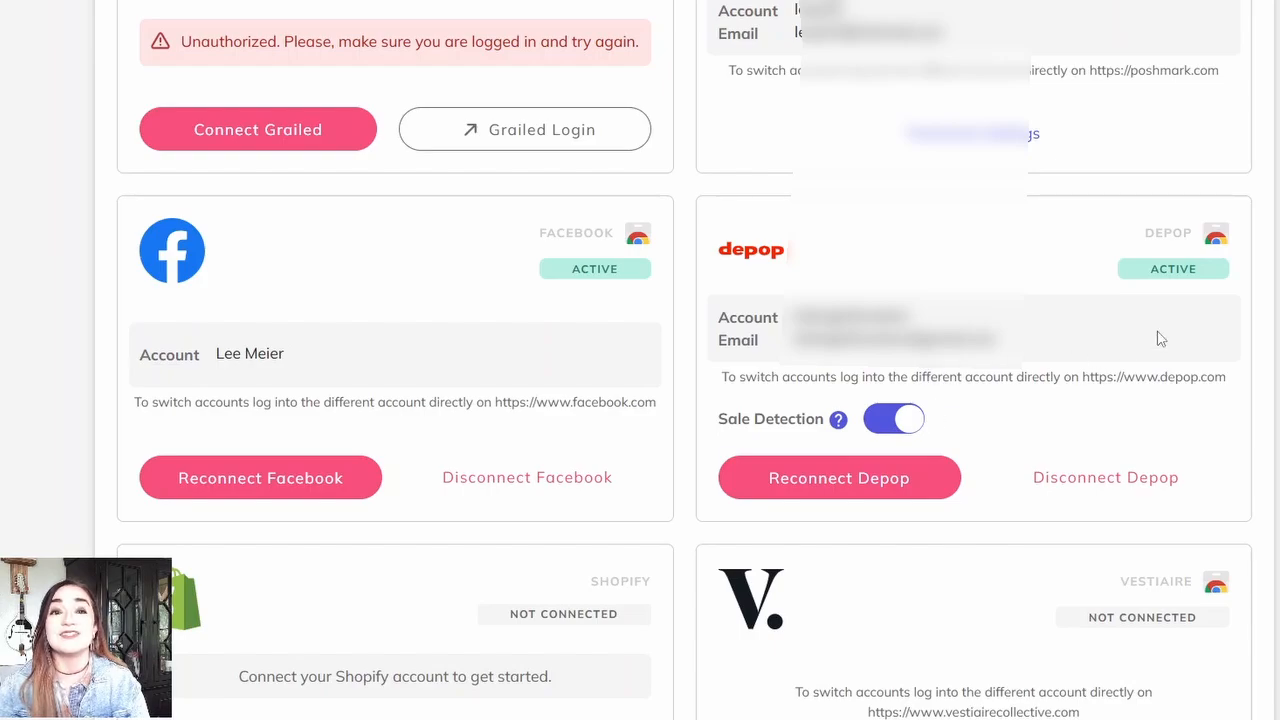
scroll(640, 360, "up", 15)
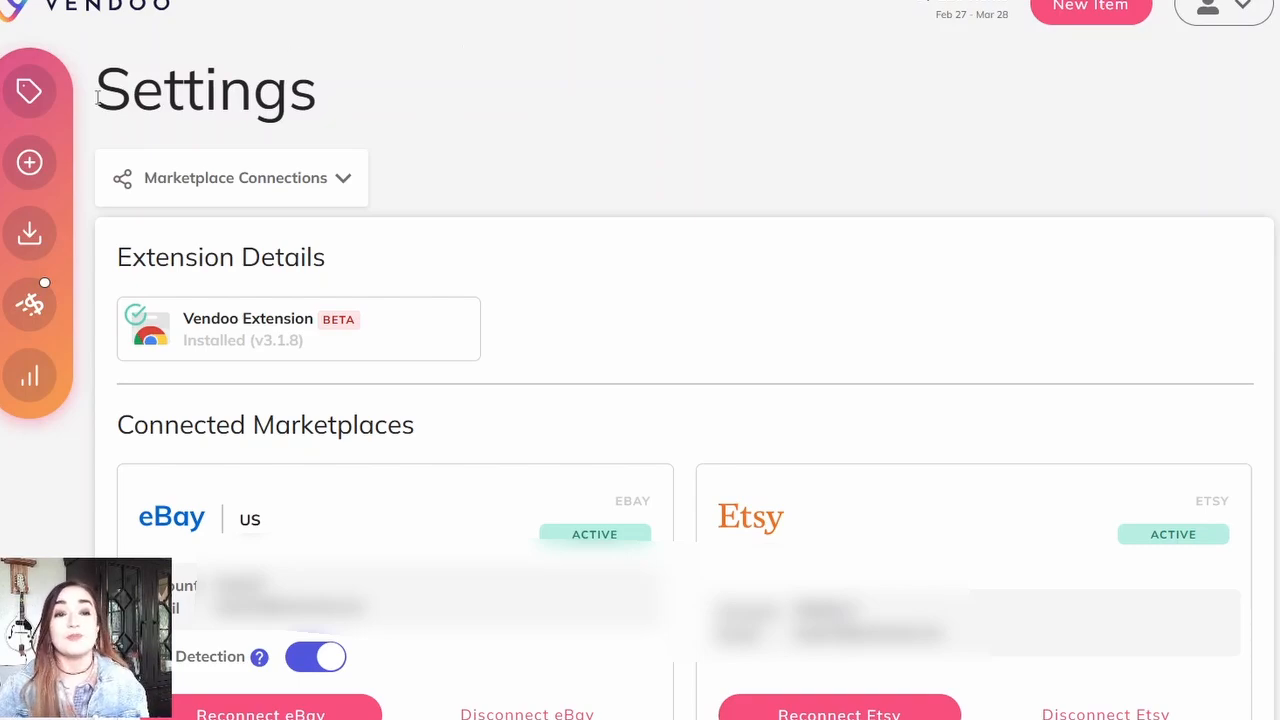
Step: Return to the import page and choose Depop as the source to import from
left_click(29, 234)
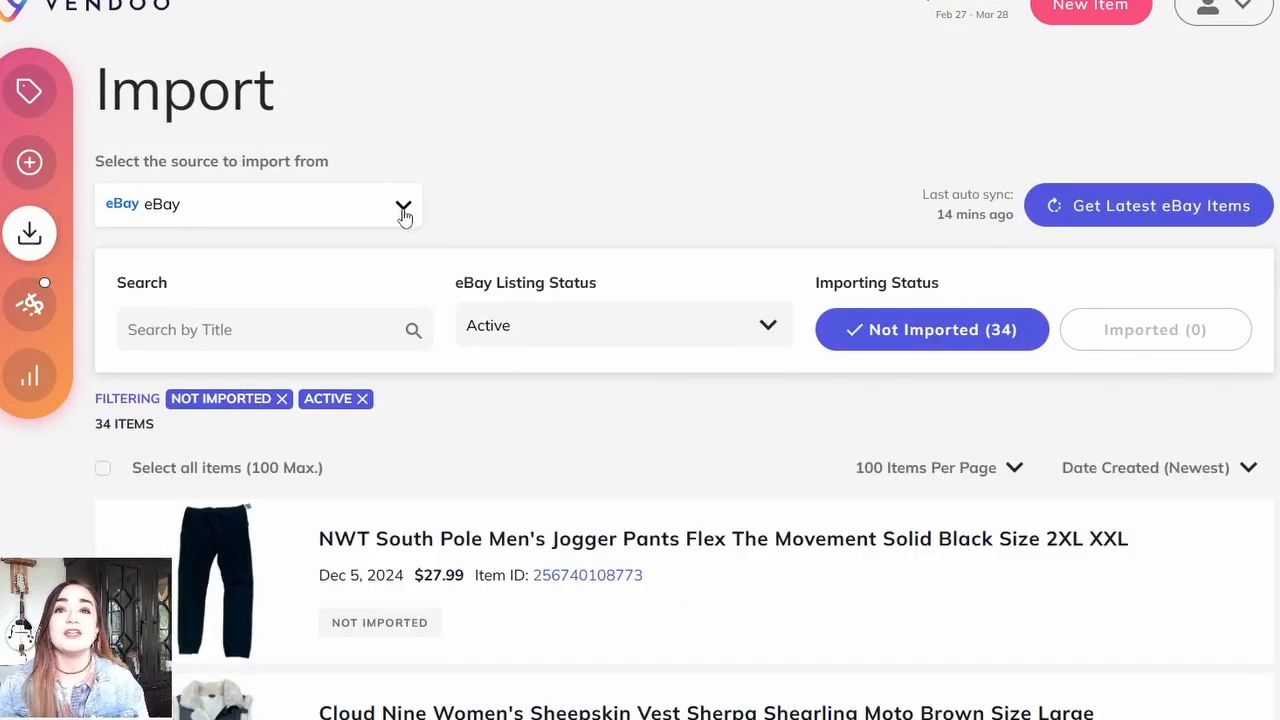
left_click(403, 207)
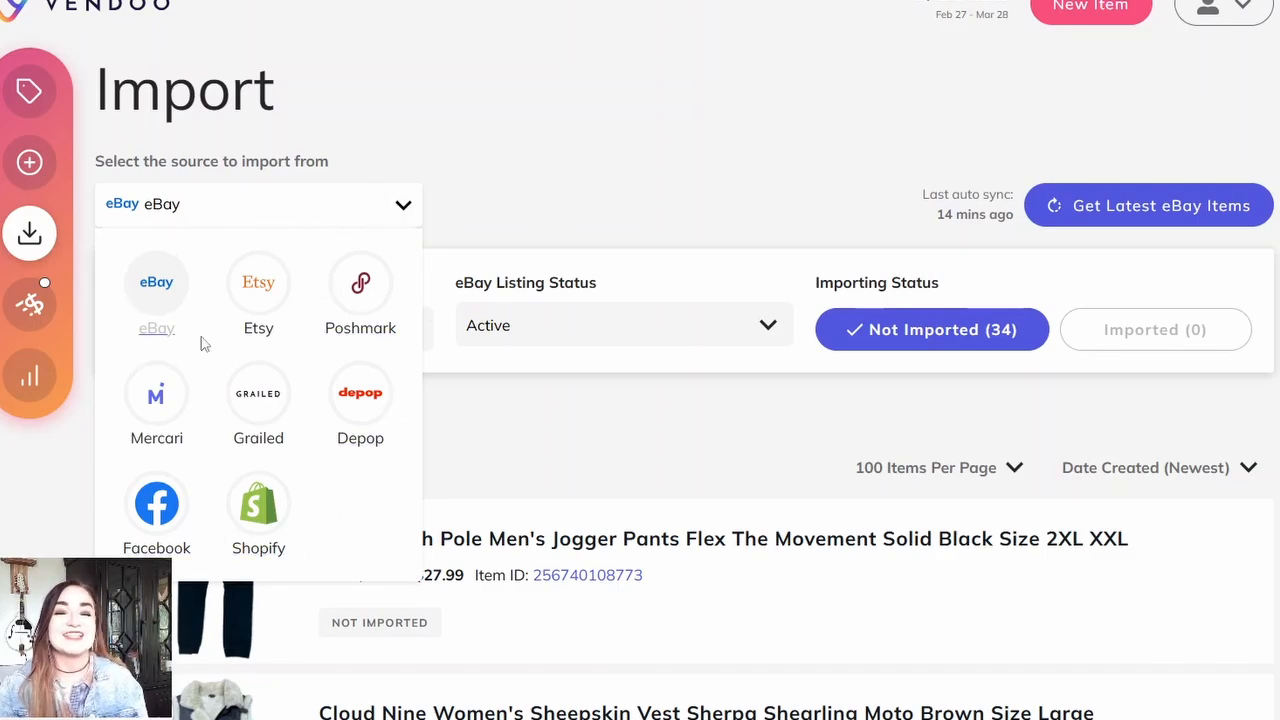
left_click(369, 408)
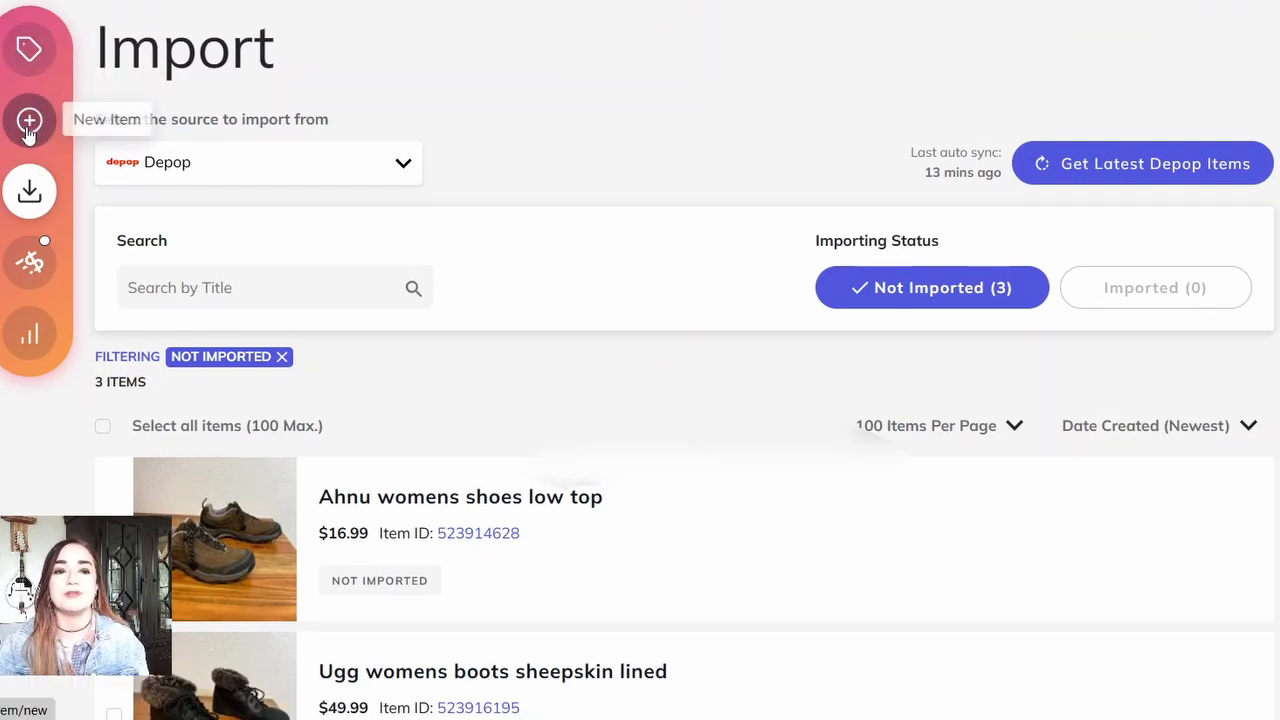
left_click(28, 122)
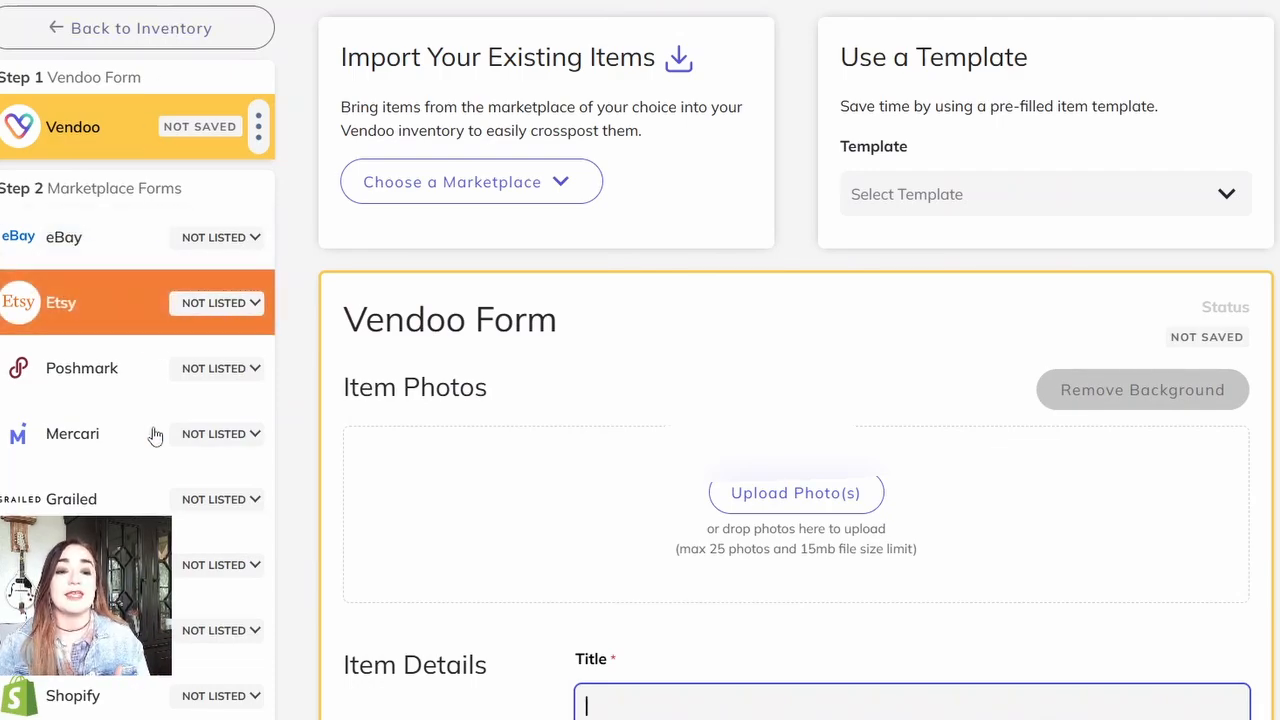
left_click(110, 40)
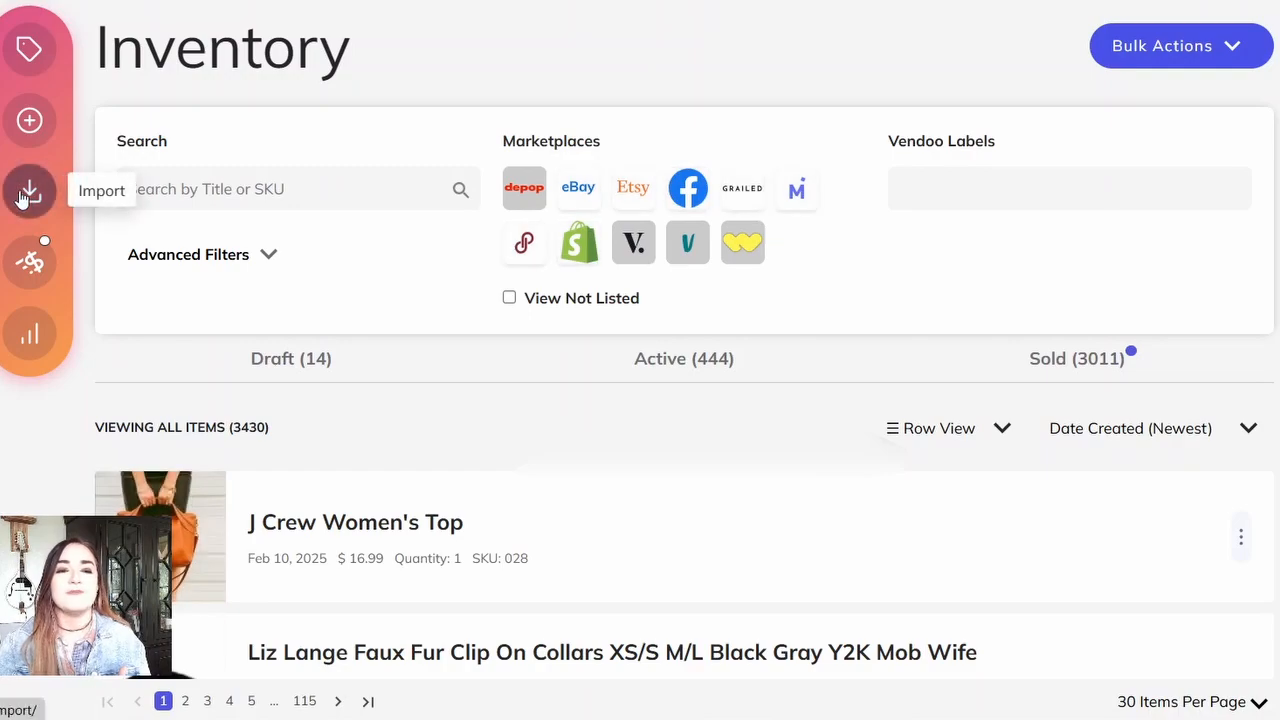
left_click(30, 192)
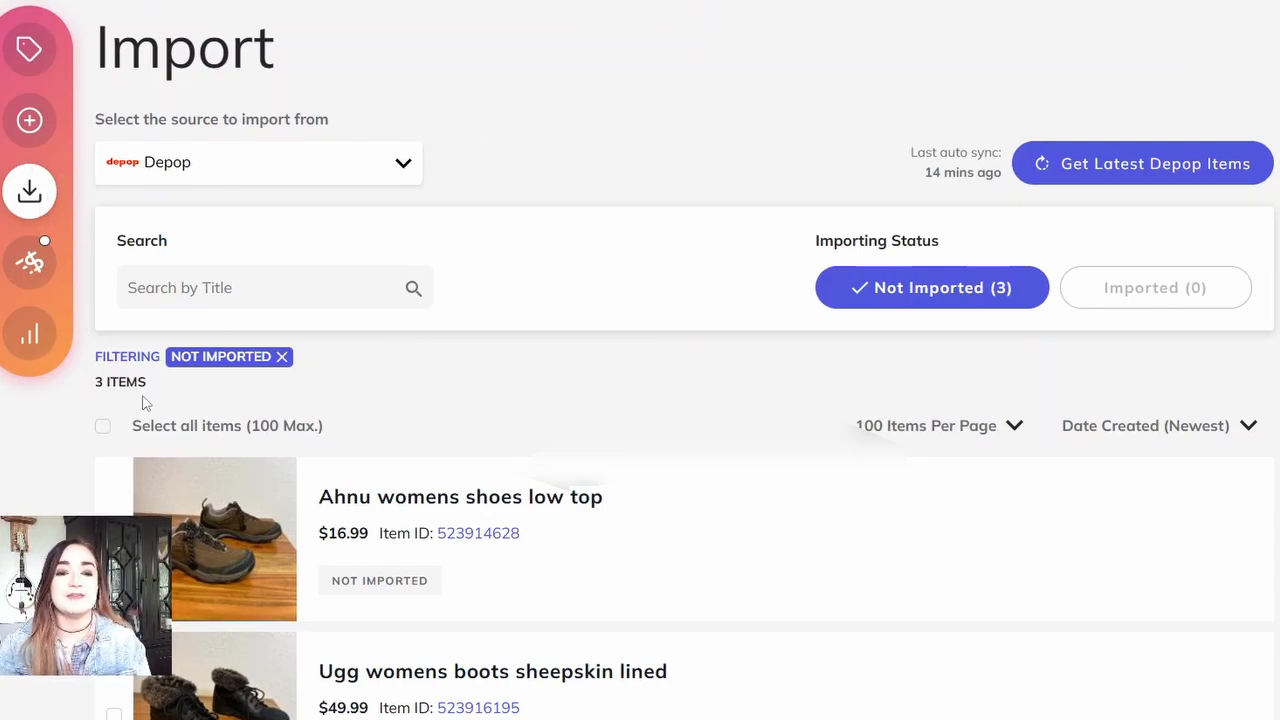
Step: Import all the not-imported Depop items into the inventory and continue to crosslisting
left_click(103, 427)
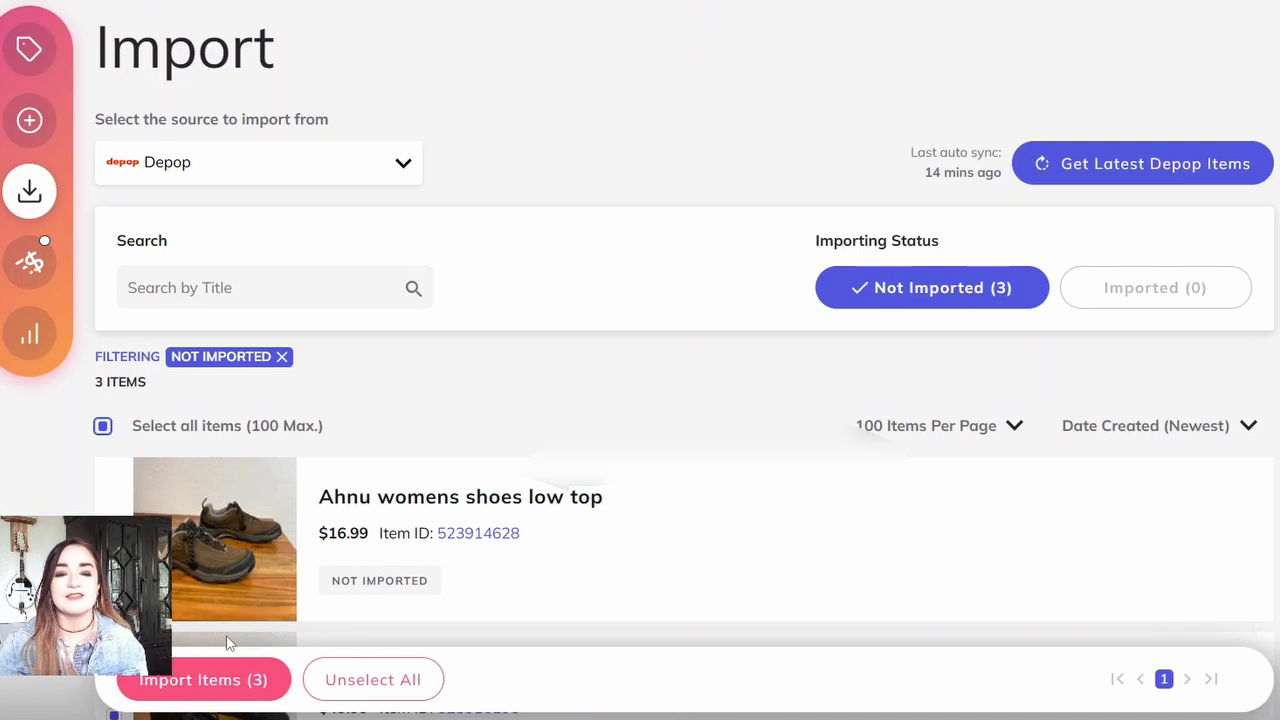
left_click(201, 680)
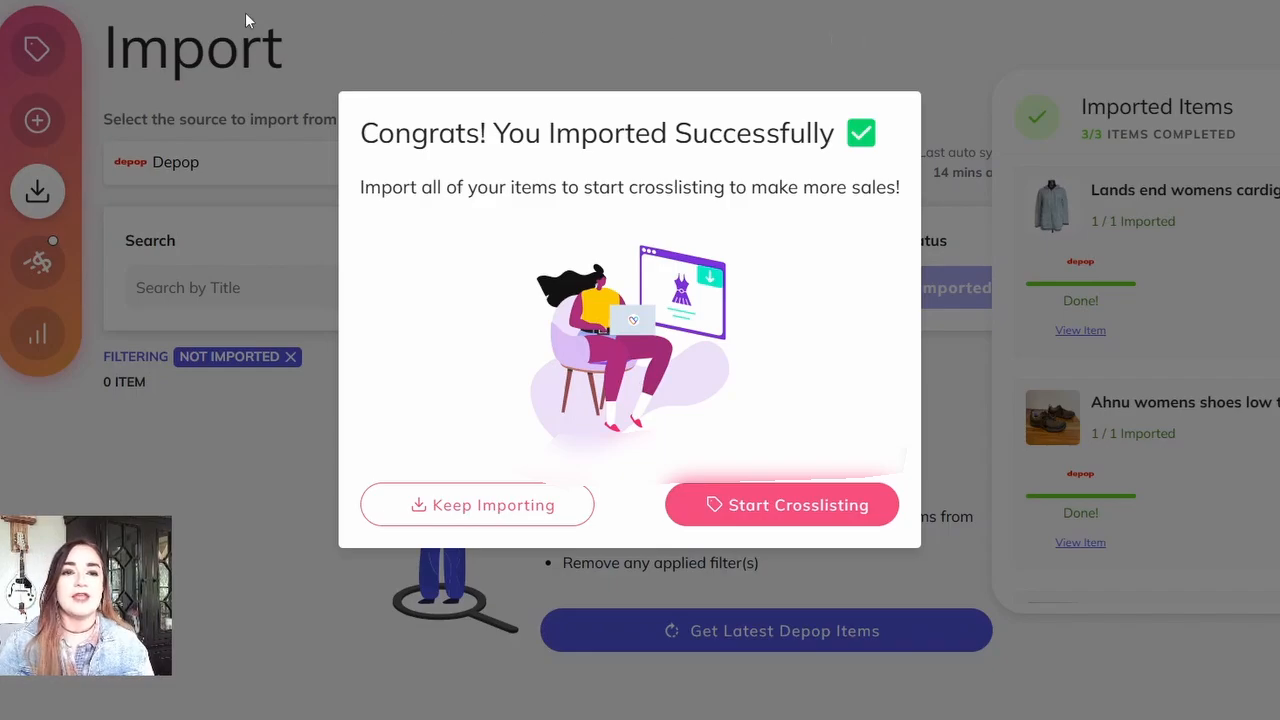
left_click(806, 505)
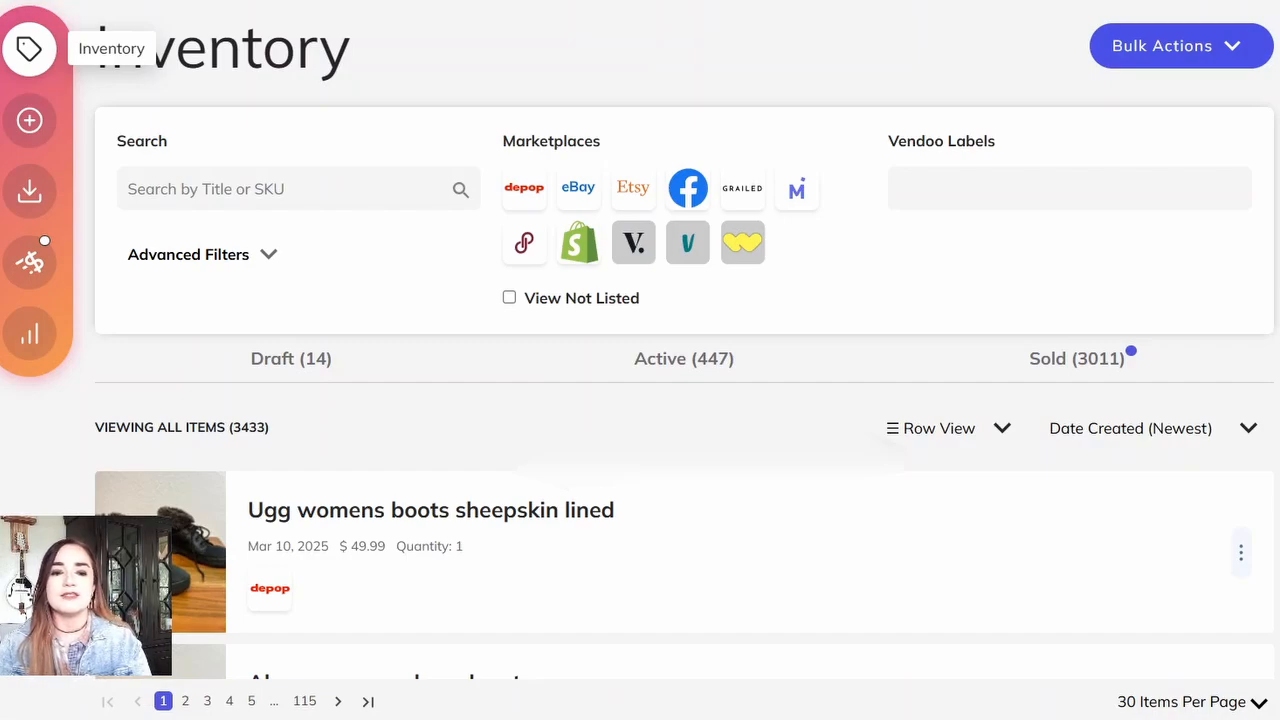
Step: Open the "Lands end womens cardigan sweater" item and remove the background from all its photos
scroll(640, 400, "down", 3)
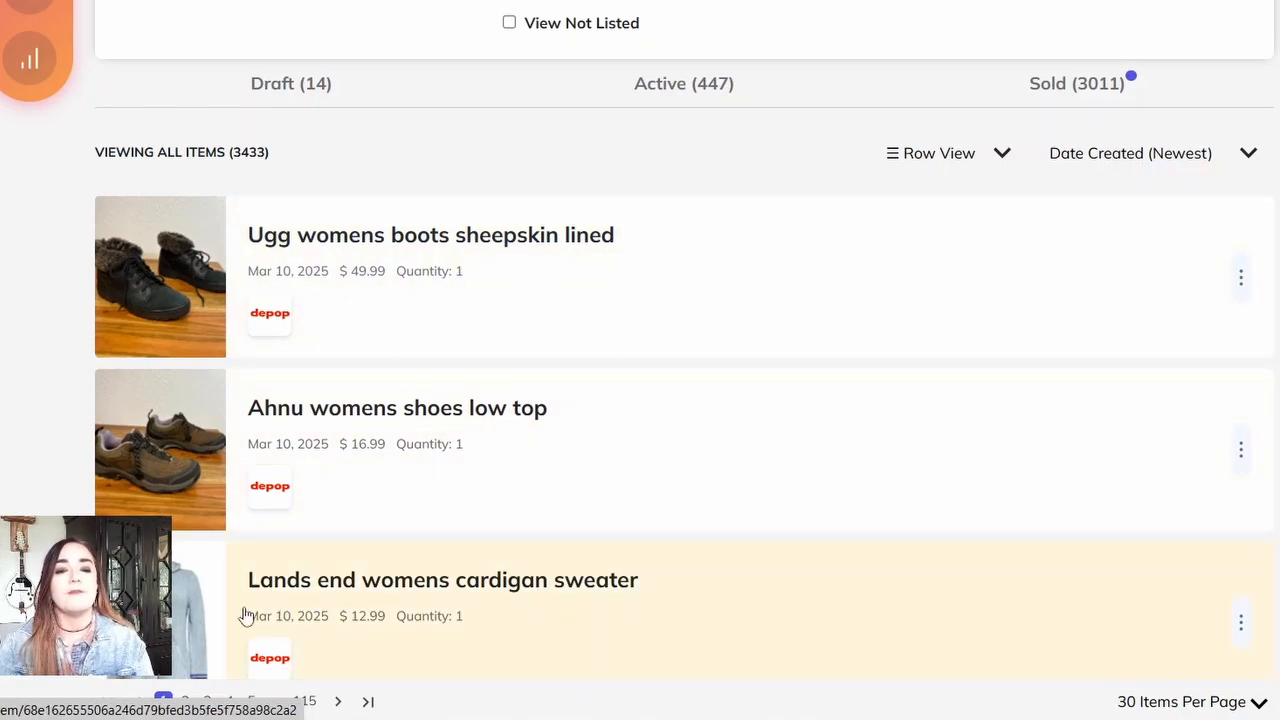
left_click(193, 622)
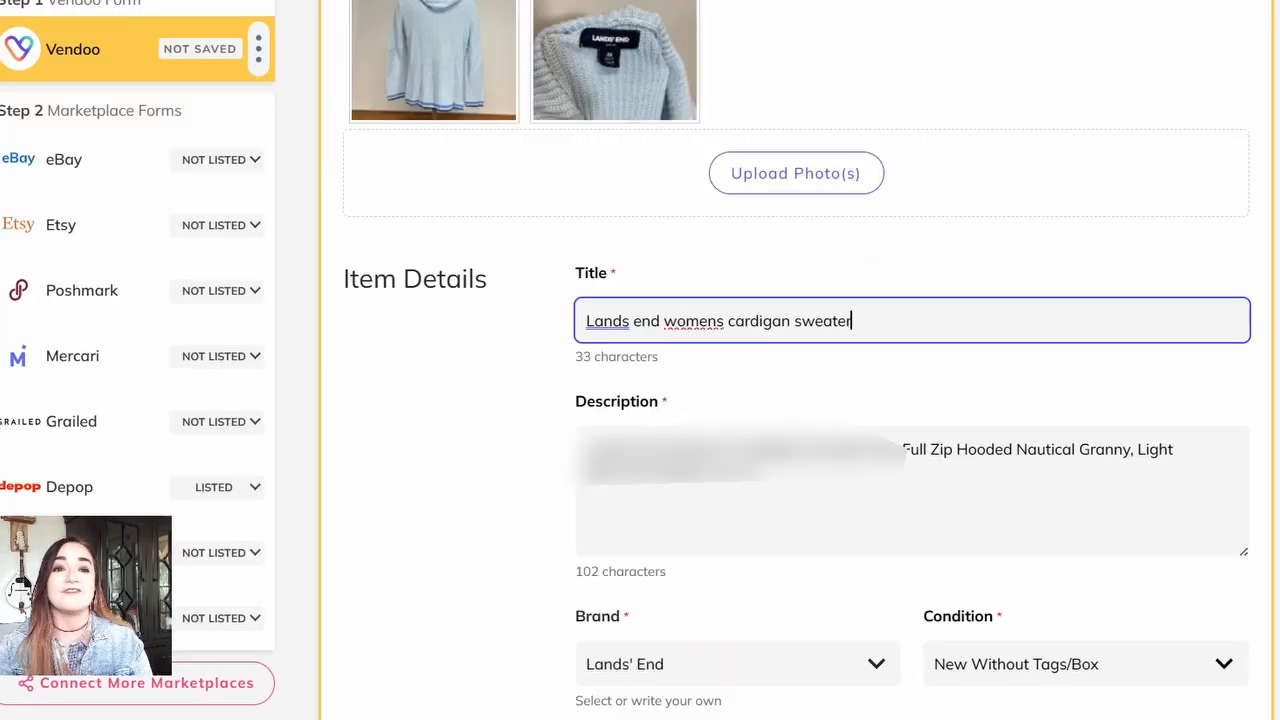
scroll(796, 360, "up", 3)
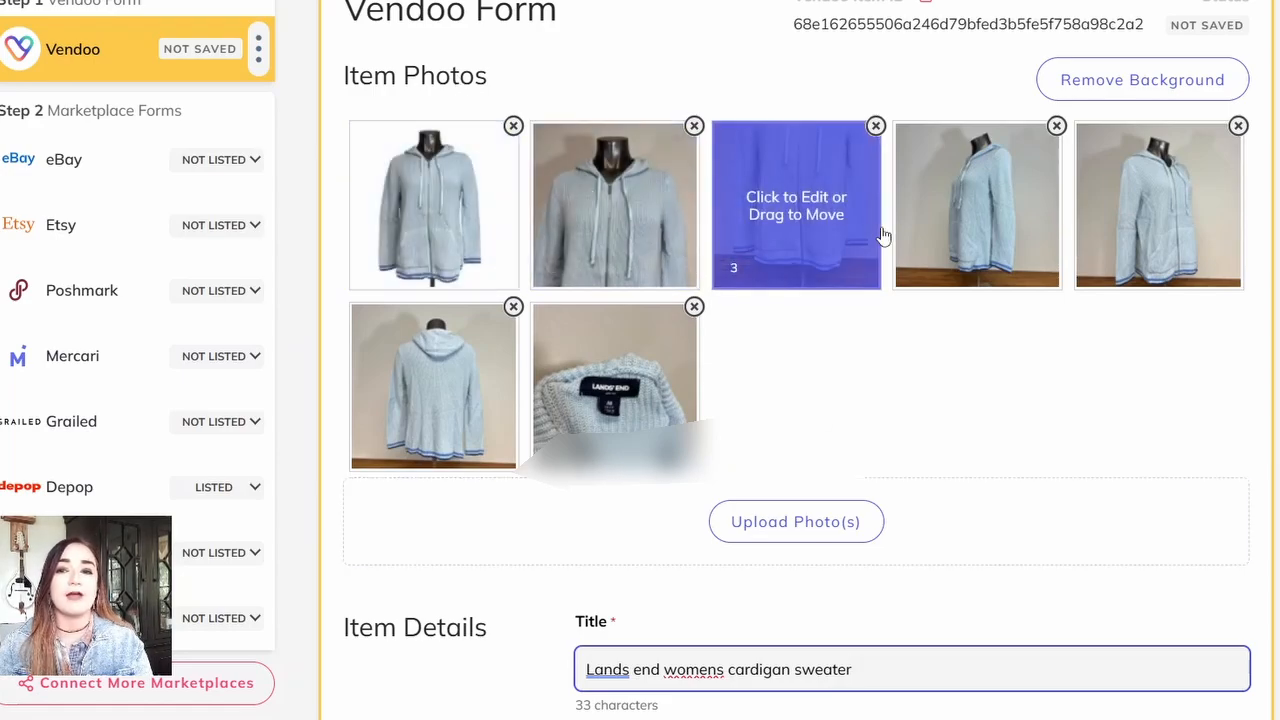
left_click(1139, 92)
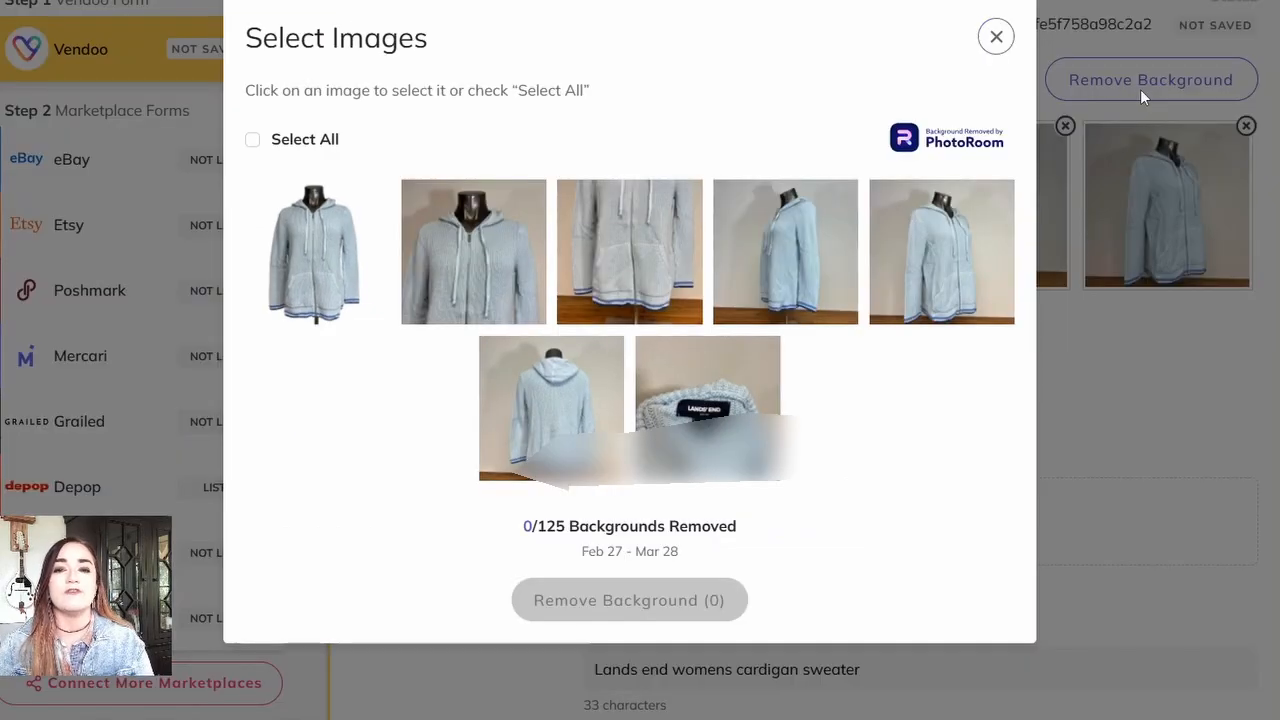
left_click(302, 143)
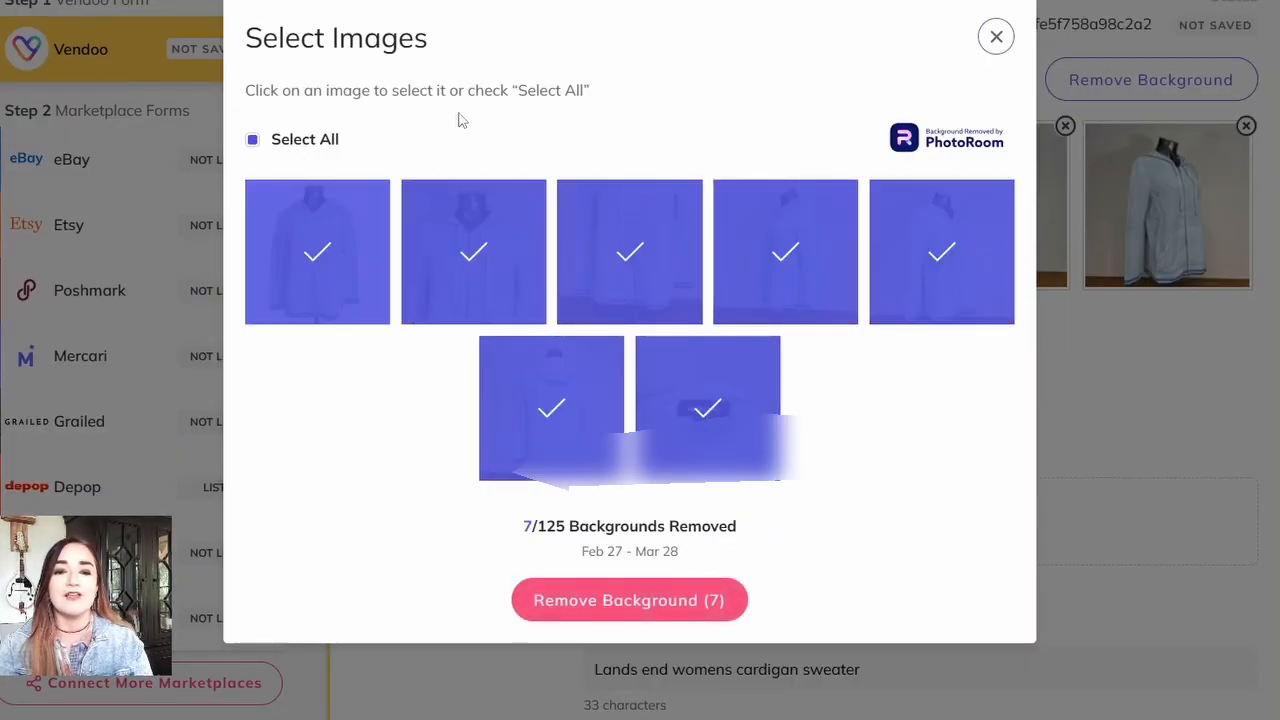
left_click(680, 603)
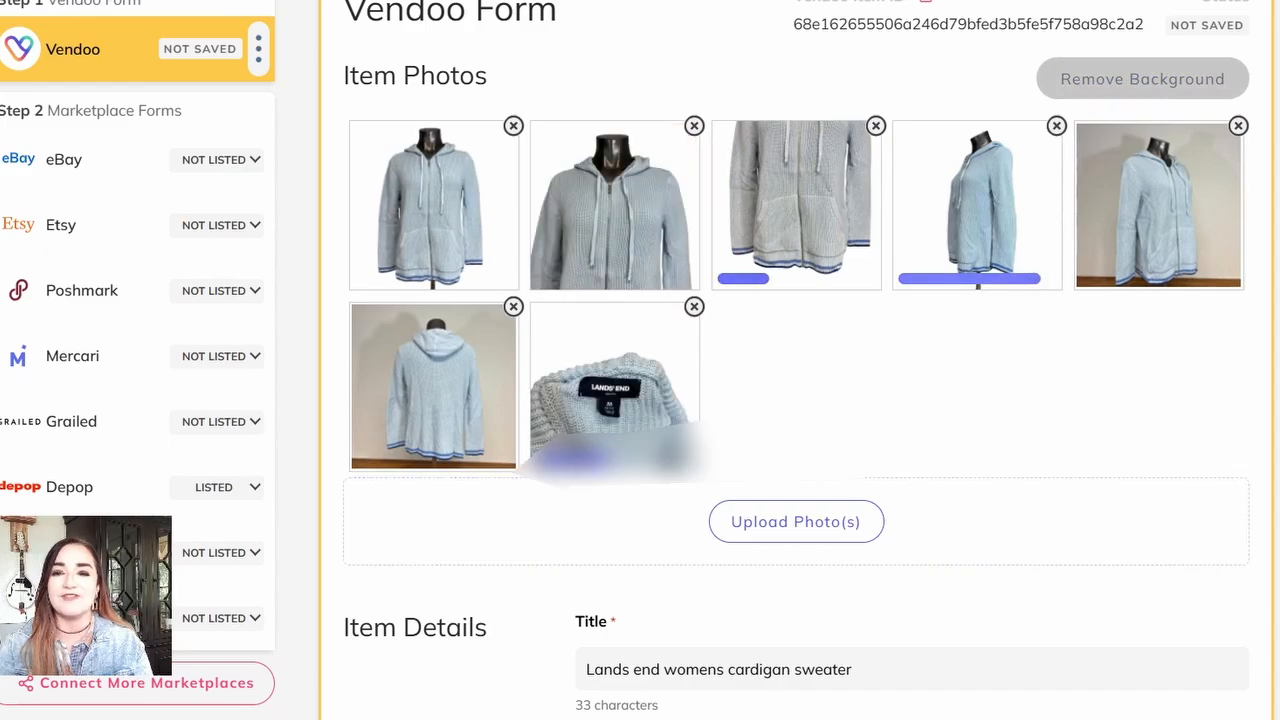
Step: Add the missing apostrophe and capitals to the item title so it reads "Lands' end Womens Cardigan Sweater"
scroll(796, 400, "down", 1)
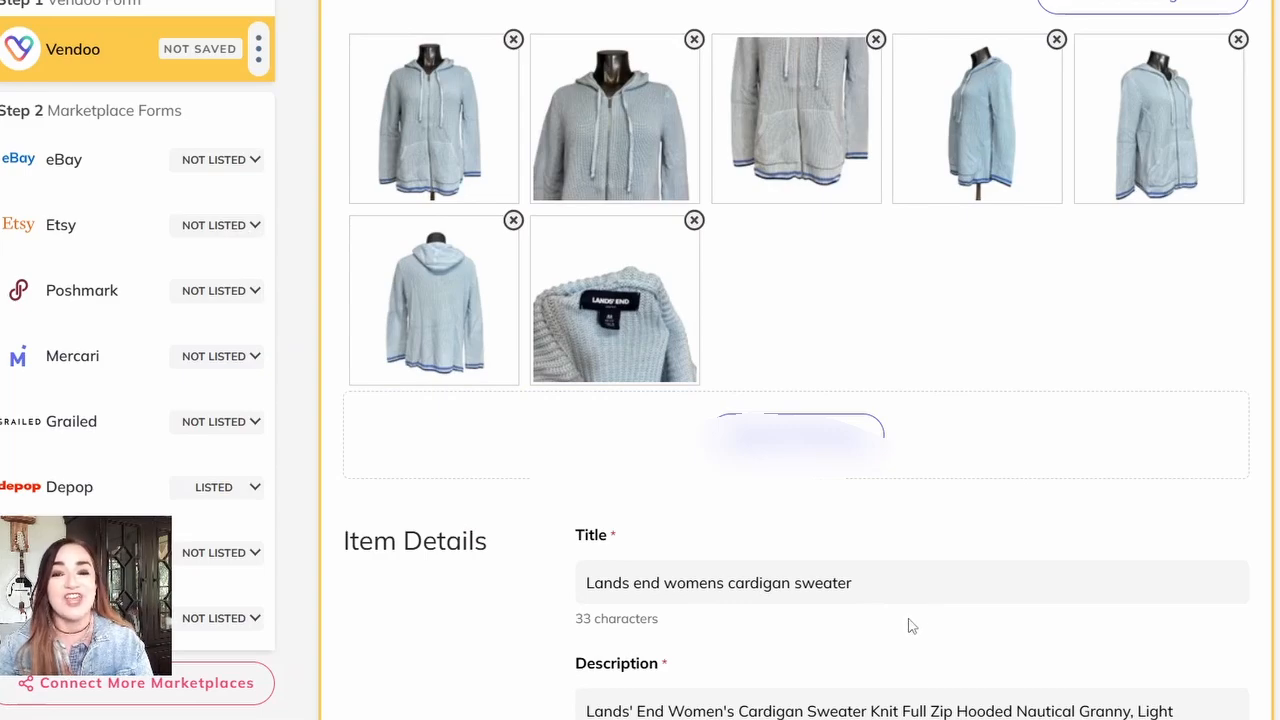
left_click(624, 583)
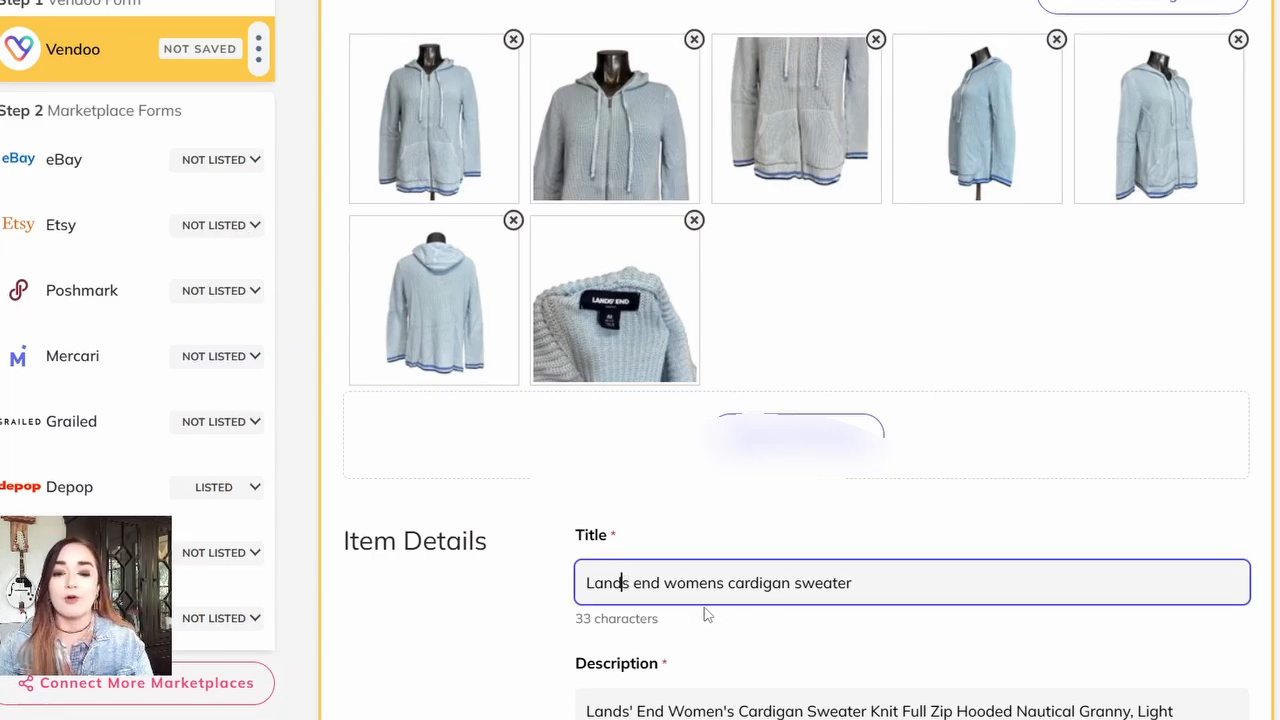
type("'")
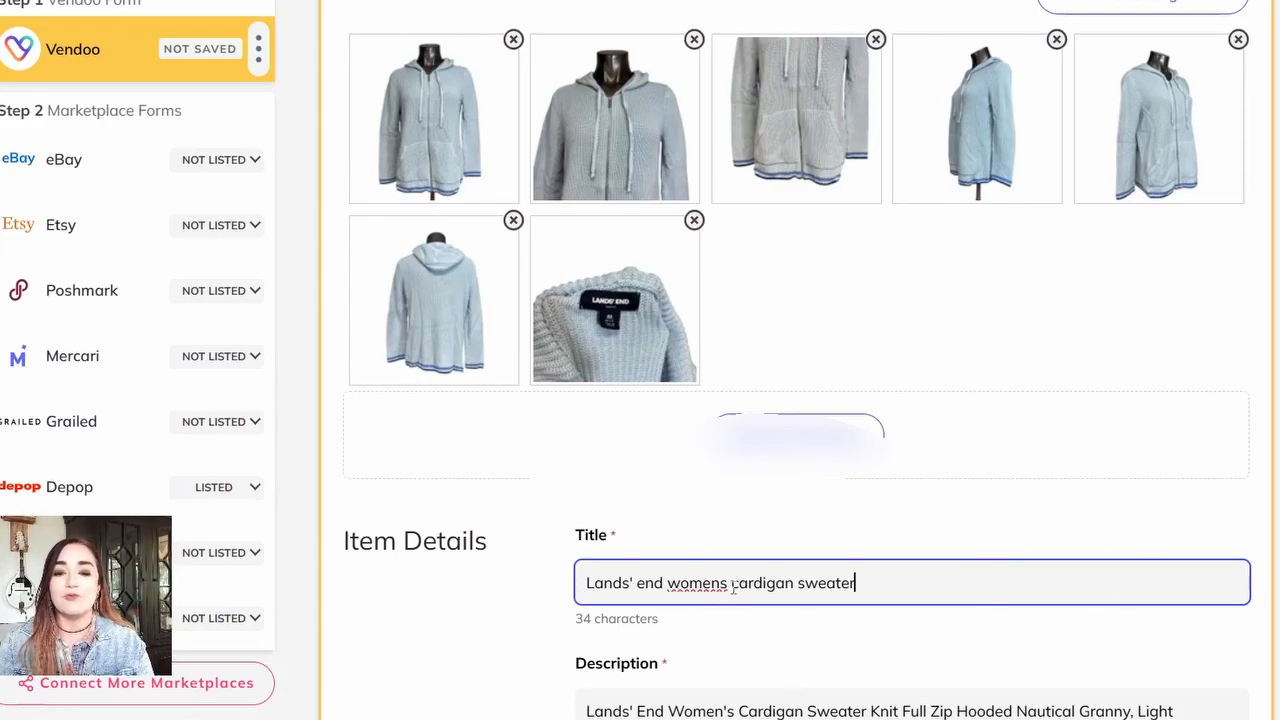
left_click(680, 582)
key("BackSpace")
type("W")
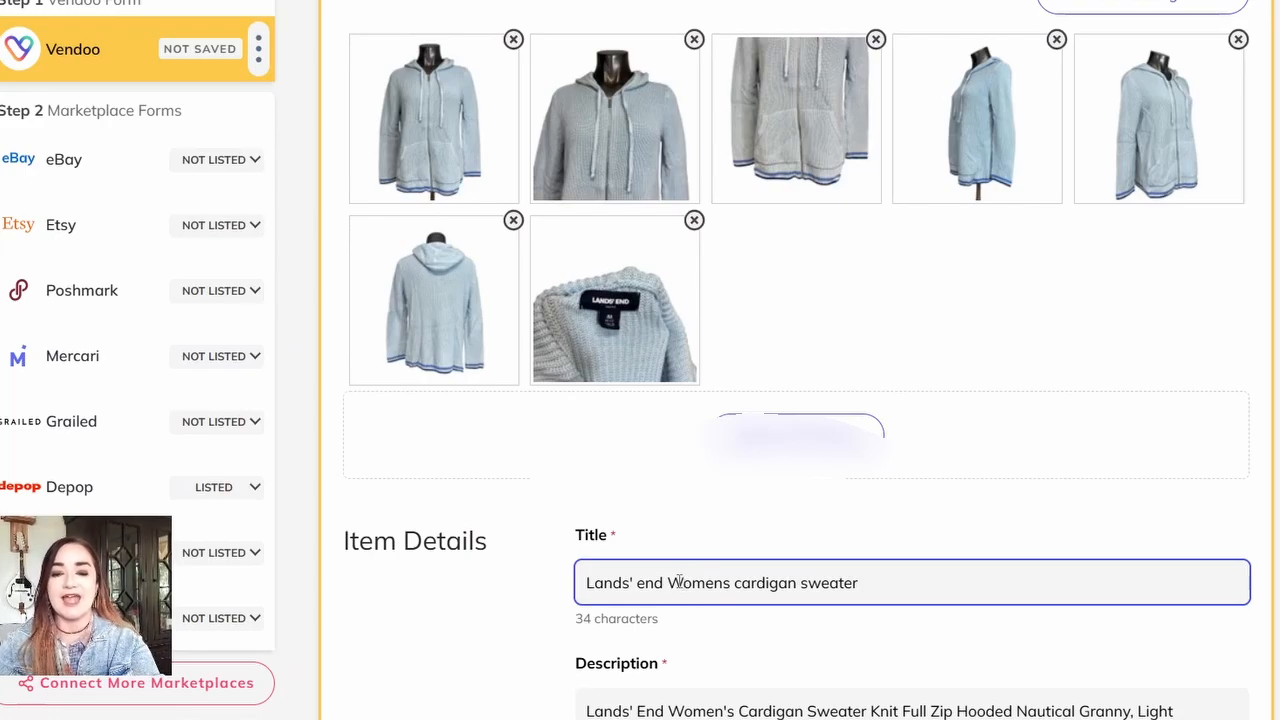
left_click(744, 586)
key("BackSpace")
type("C")
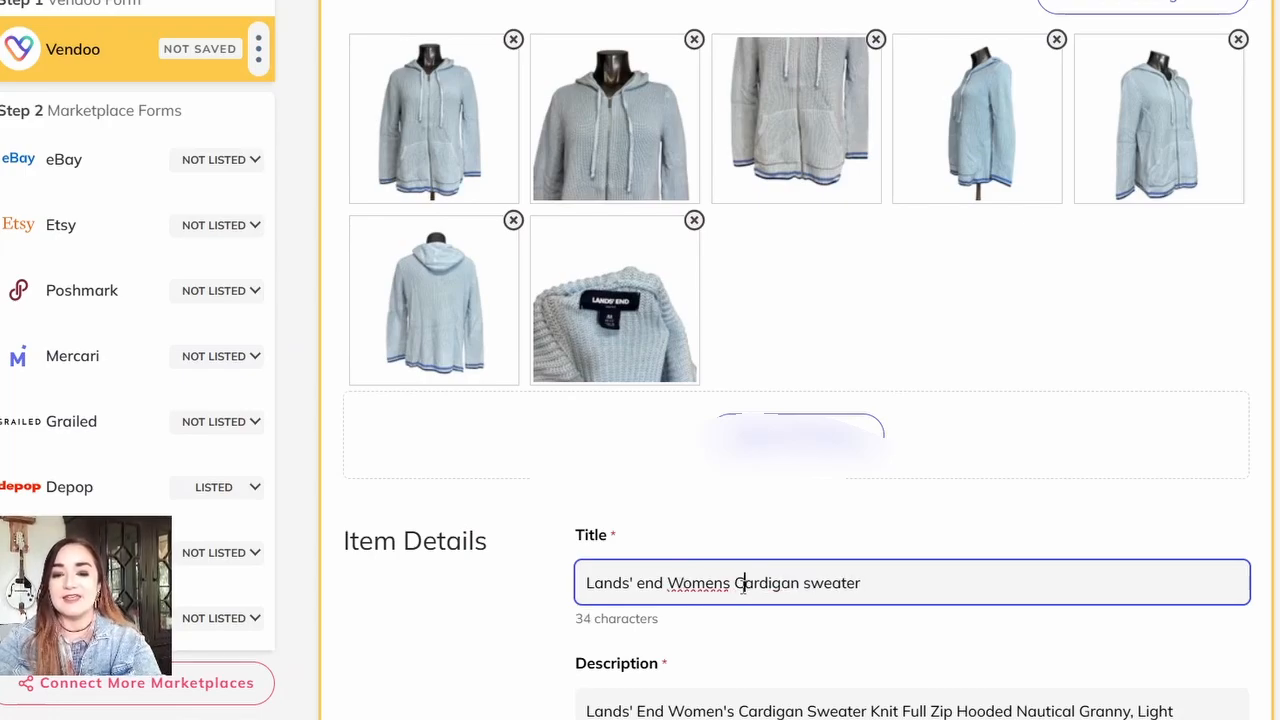
left_click(810, 586)
key("BackSpace")
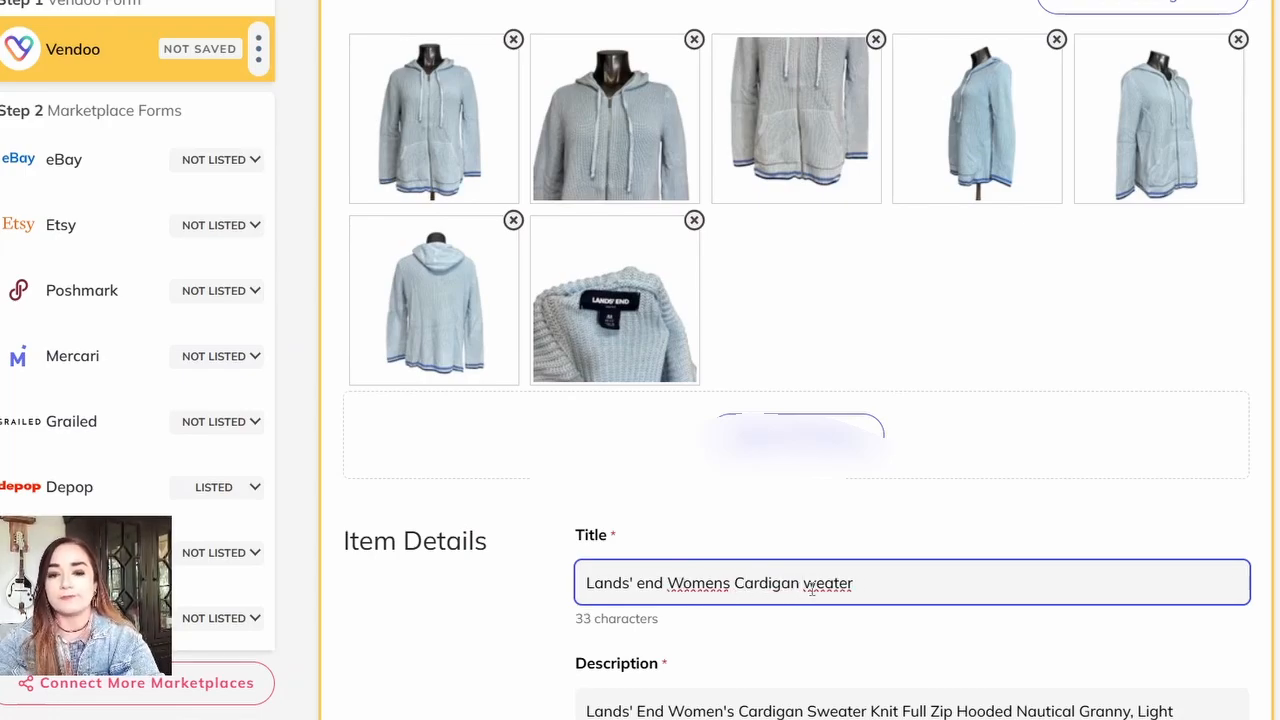
type("S")
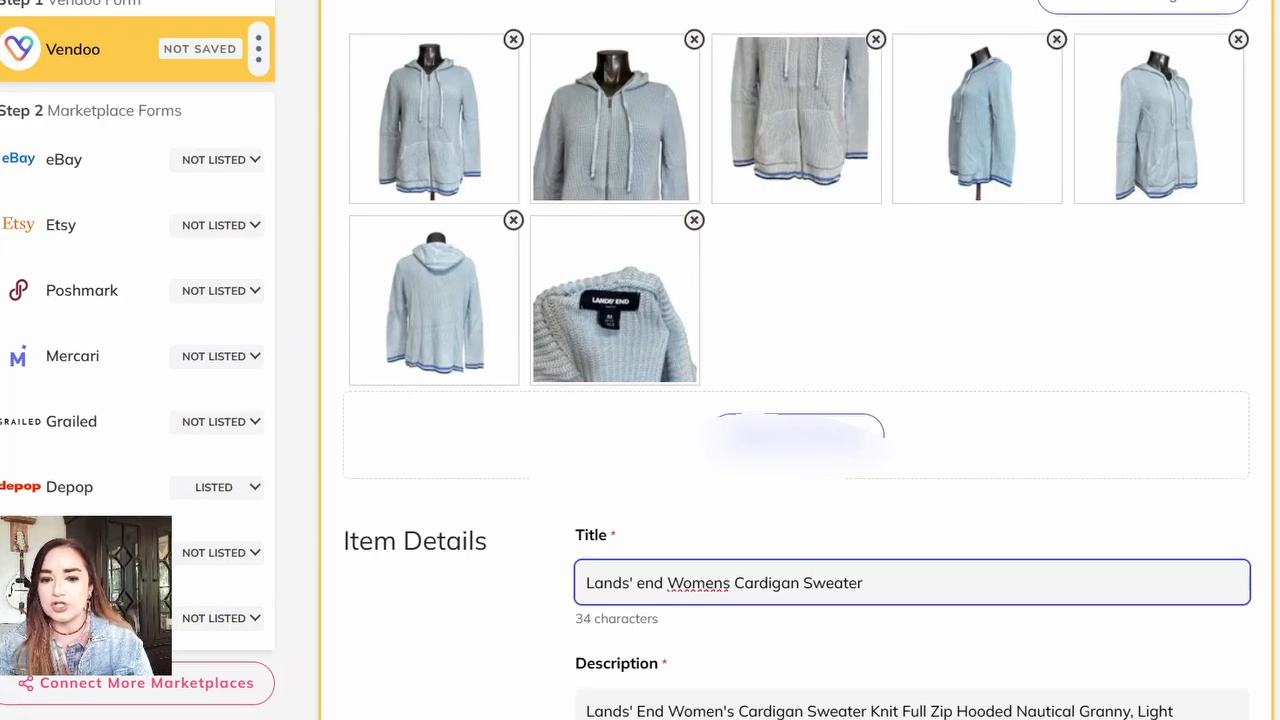
Step: Copy "Knit Full Zip Hooded Nautical Granny, Light Blue Size Medium 10-12" from the description and append it to the title
scroll(778, 563, "down", 2)
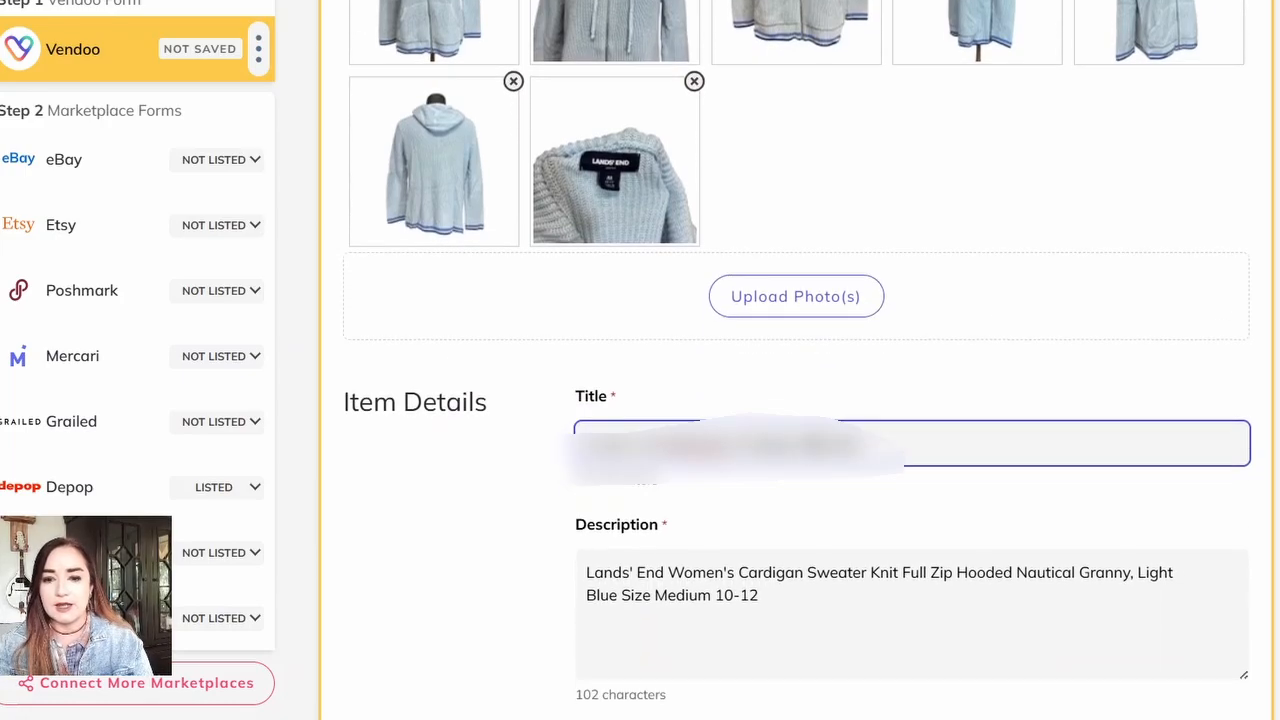
left_click(871, 572)
left_click_drag(871, 572, 767, 598)
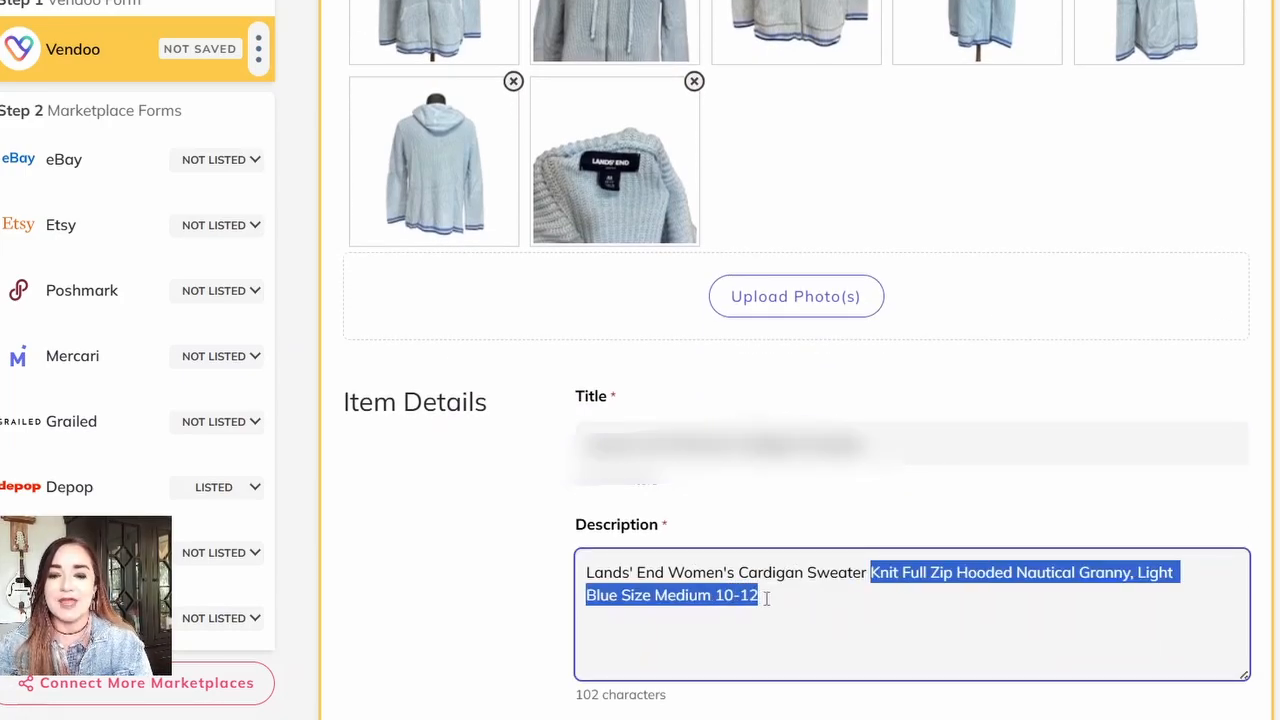
left_click(917, 450)
key("ctrl+v")
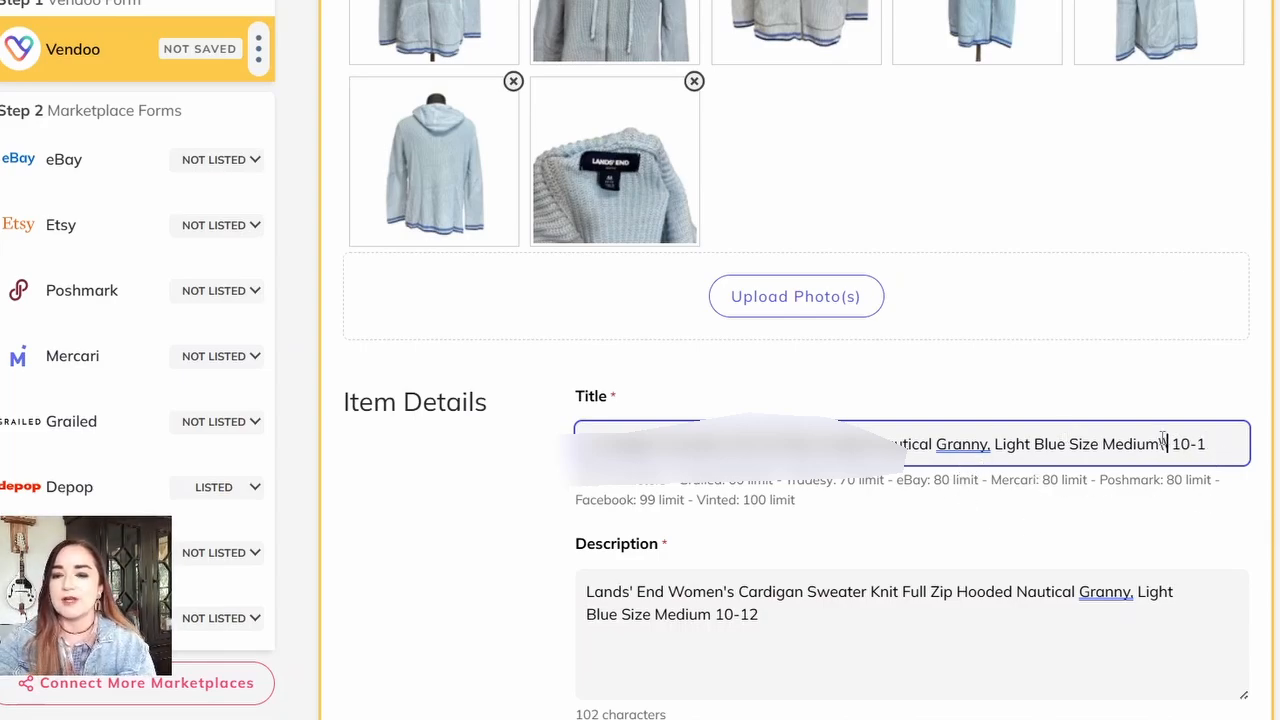
Step: Shorten the item title by replacing "Size Medium" with "M" before "10-12"
key("BackSpace")
key("BackSpace")
key("BackSpace")
key("BackSpace")
key("BackSpace")
key("BackSpace")
key("BackSpace")
key("BackSpace")
key("BackSpace")
key("BackSpace")
key("BackSpace")
key("BackSpace")
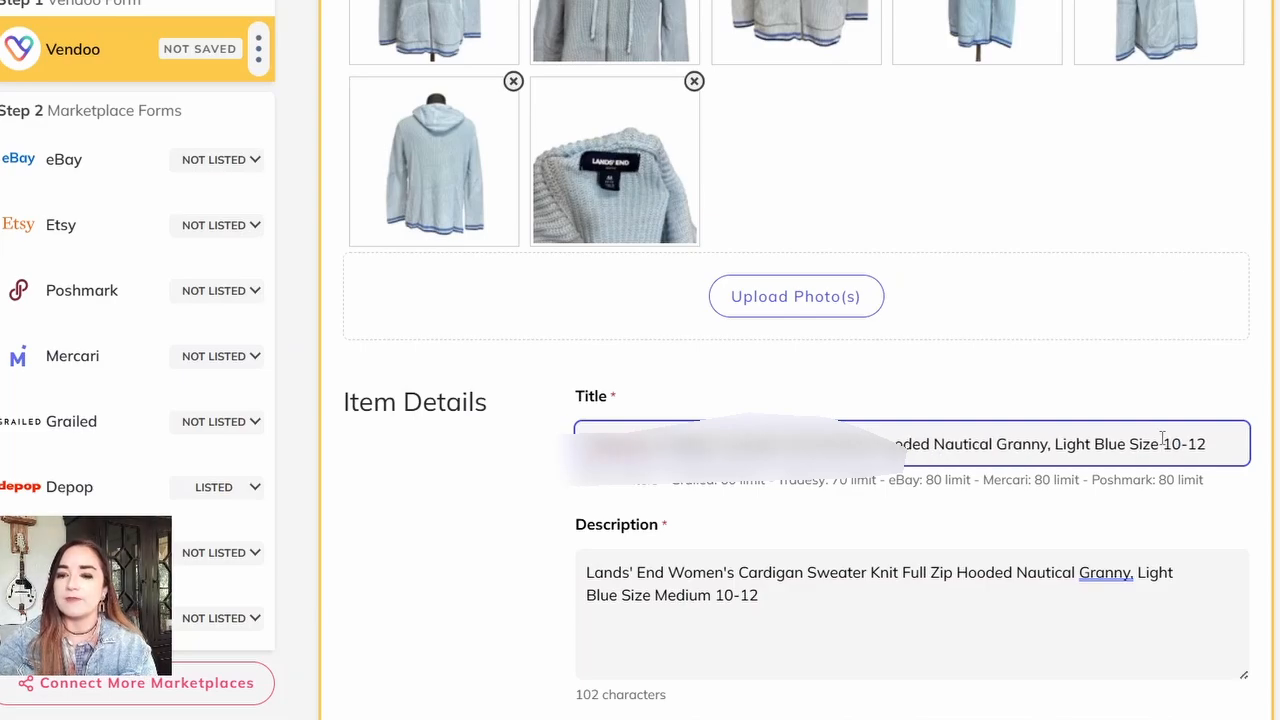
double_click(1160, 441)
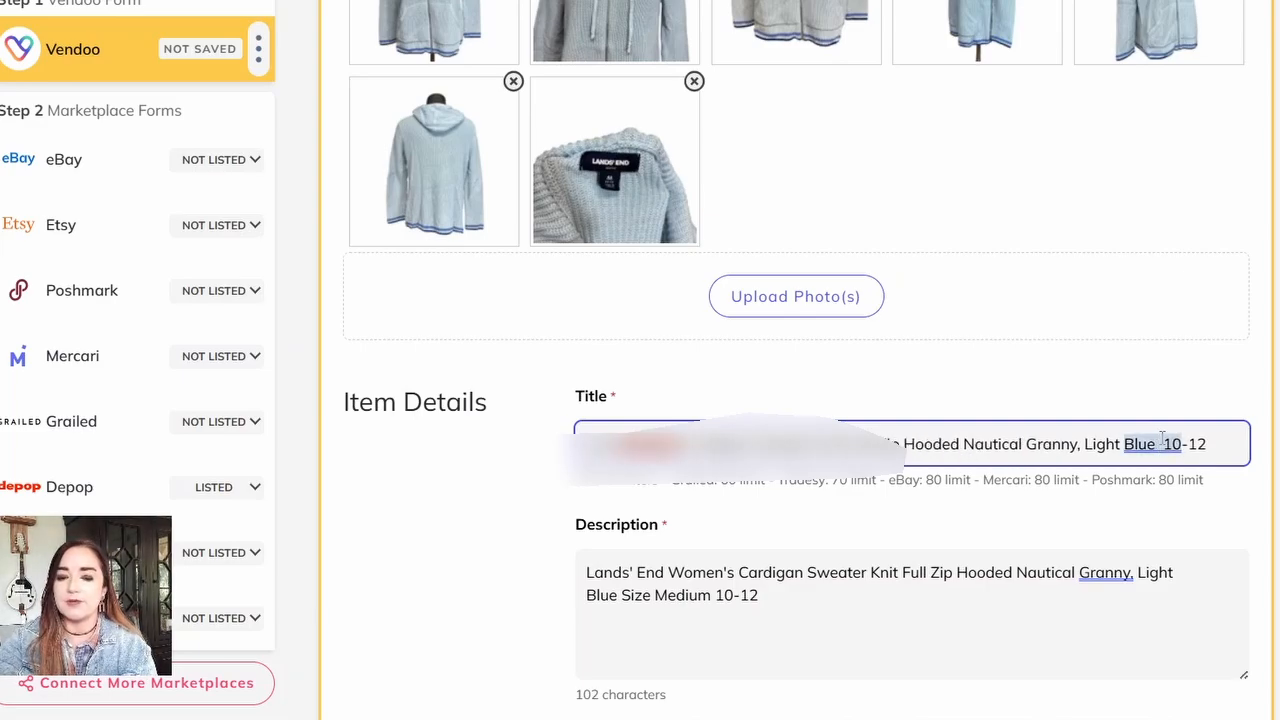
left_click(1158, 443)
type("M")
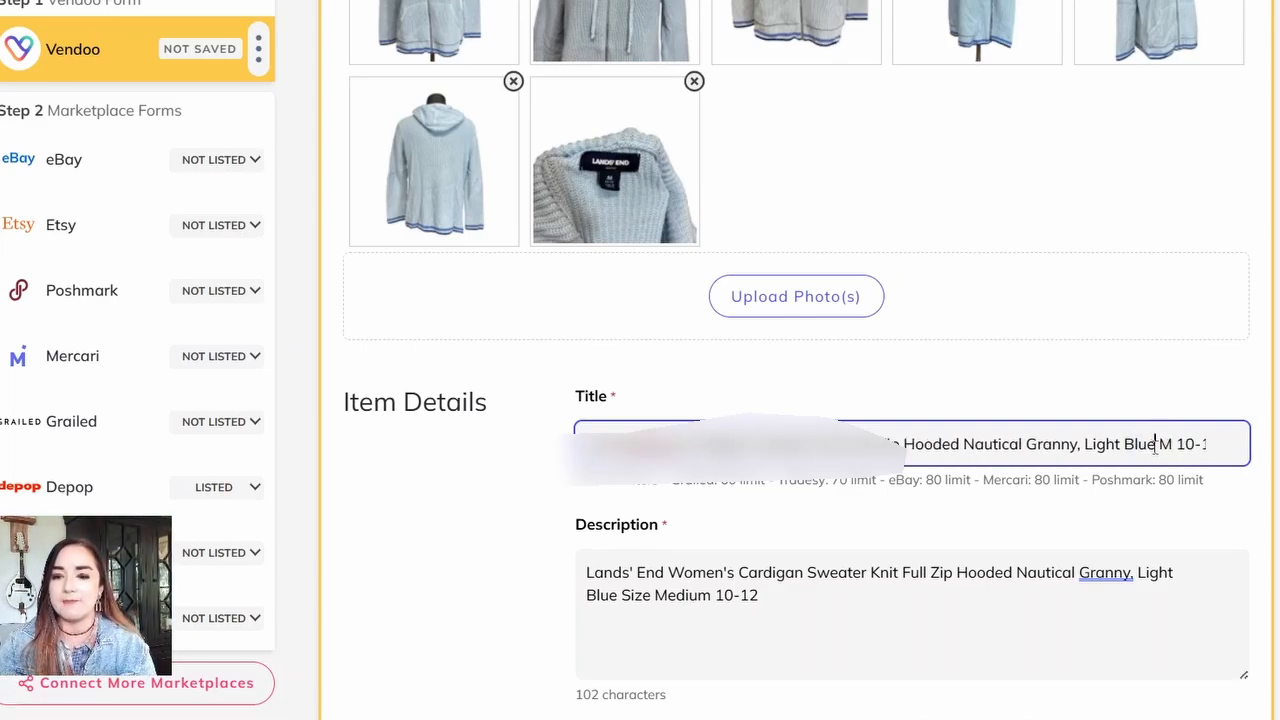
Step: Shorten the item title by removing ", Light Blue" so that it ends with "Granny M 10-12"
left_click_drag(1157, 447, 1082, 447)
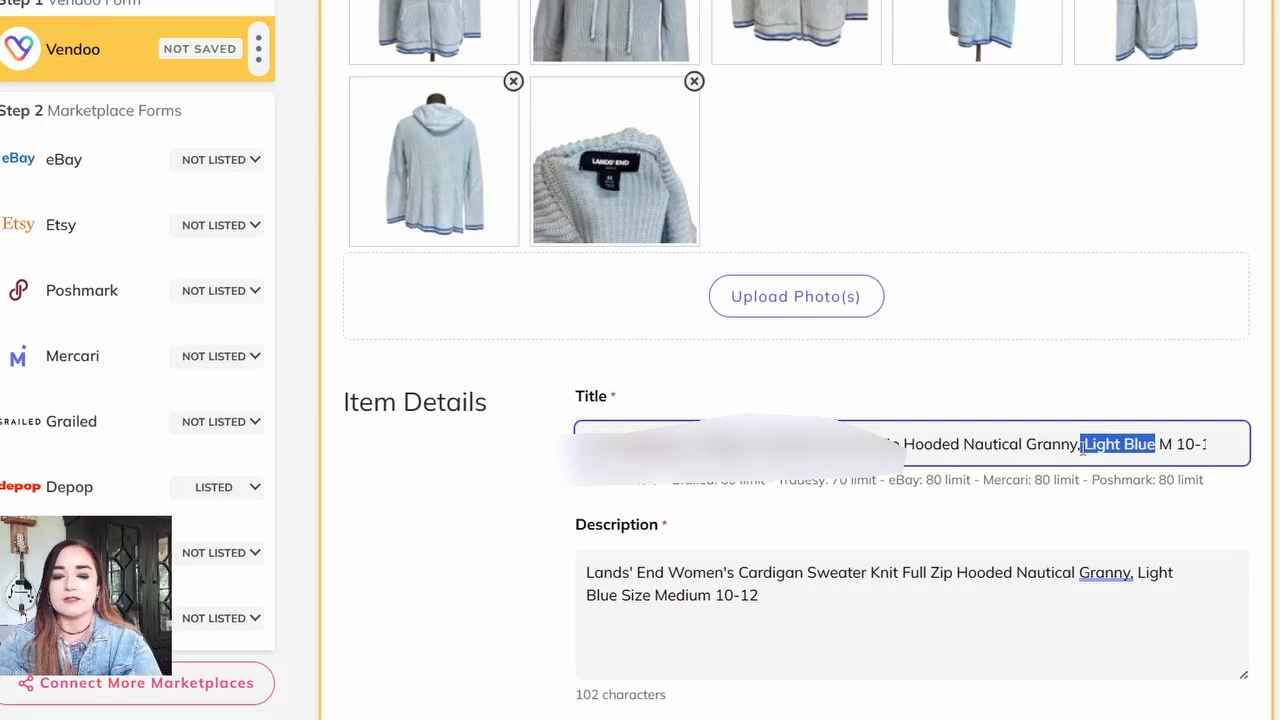
type("Blue")
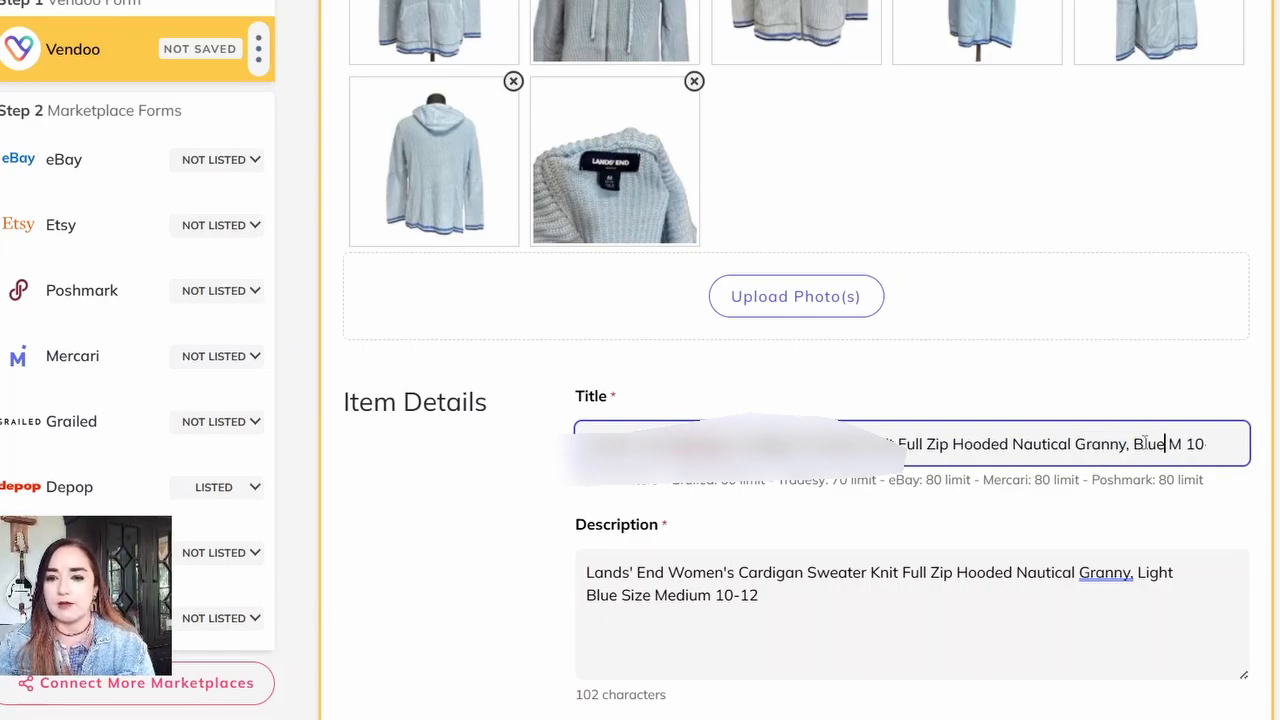
left_click(1131, 446)
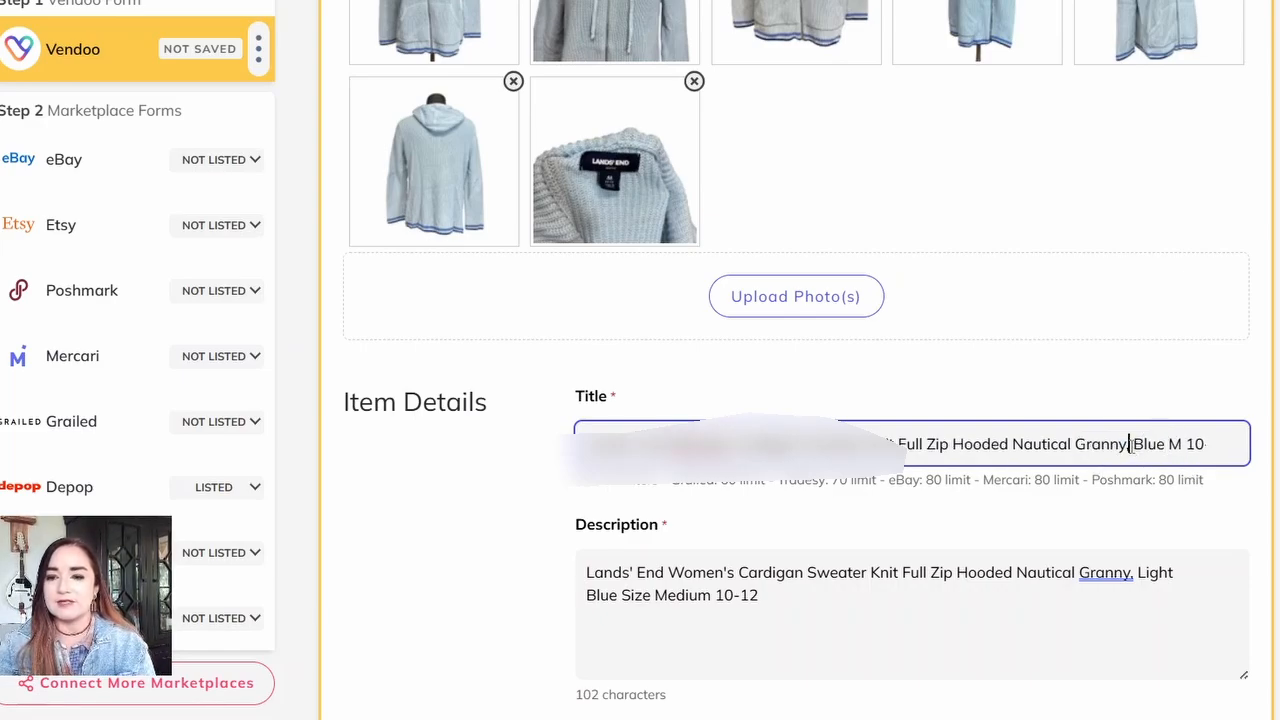
key("BackSpace")
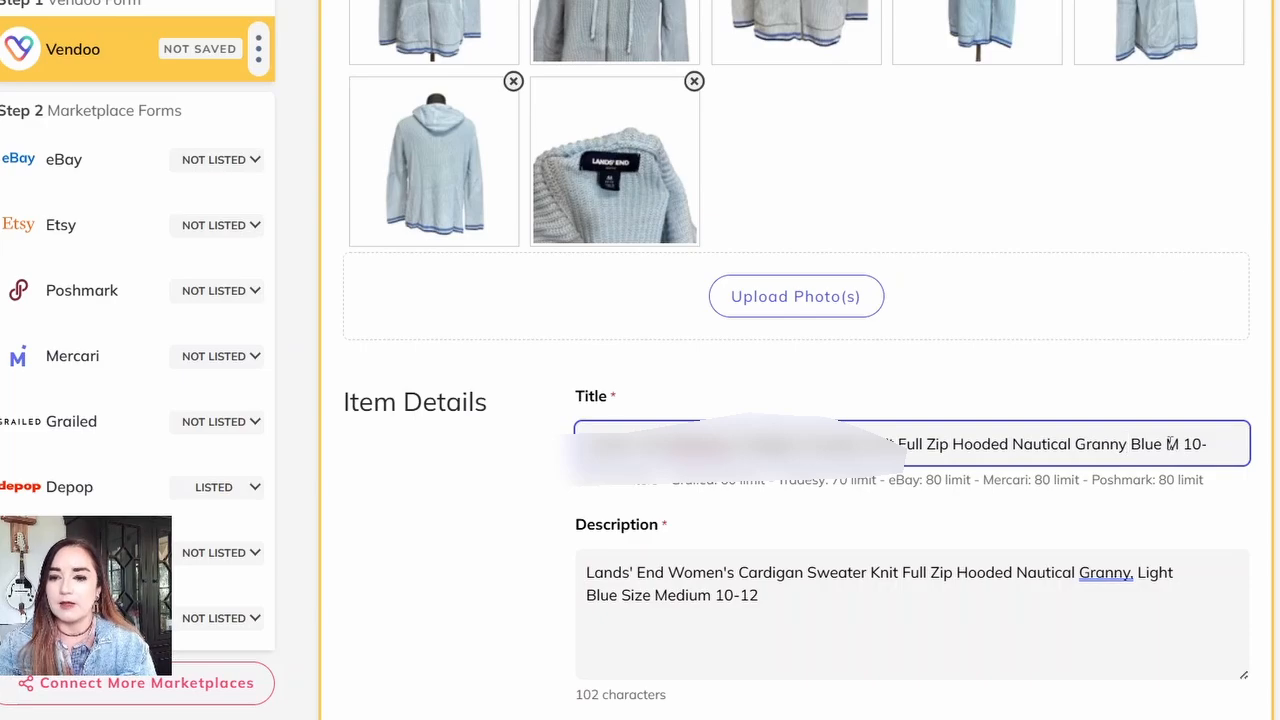
left_click(1162, 444)
left_click_drag(1162, 444, 1131, 444)
key("BackSpace")
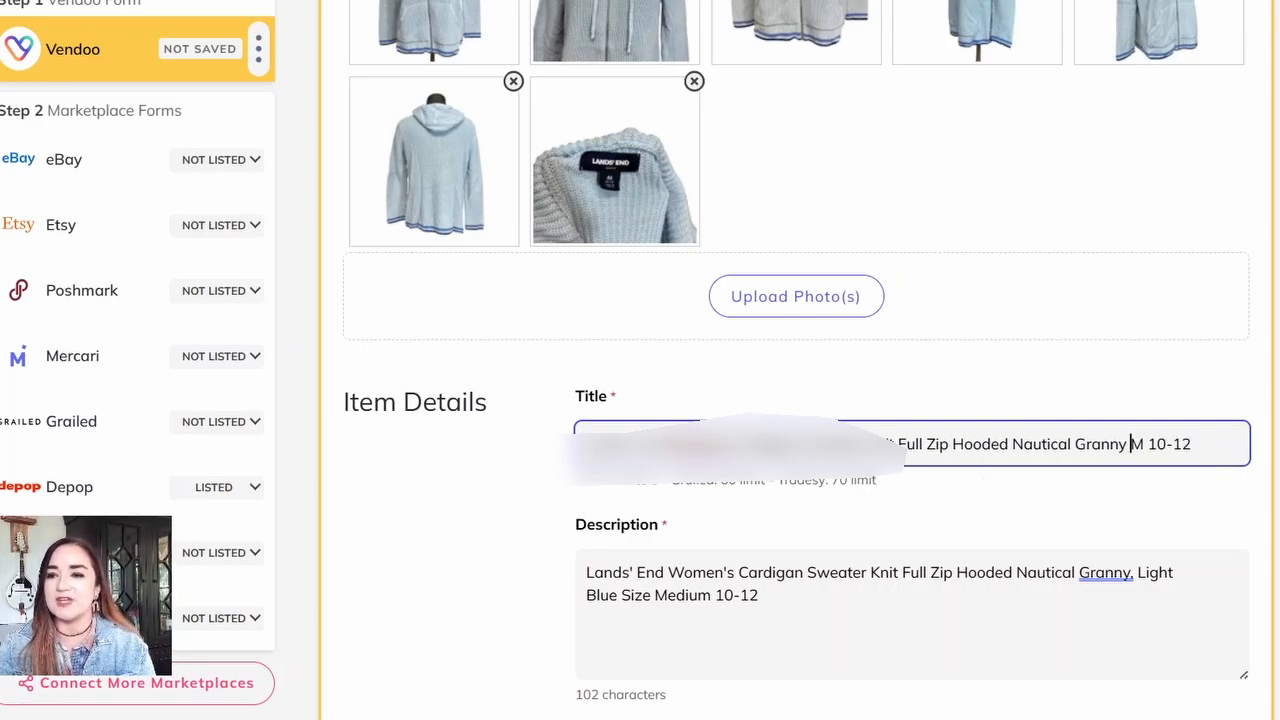
Step: Set the item's condition to Pre-Owned - Good
scroll(714, 350, "down", 5)
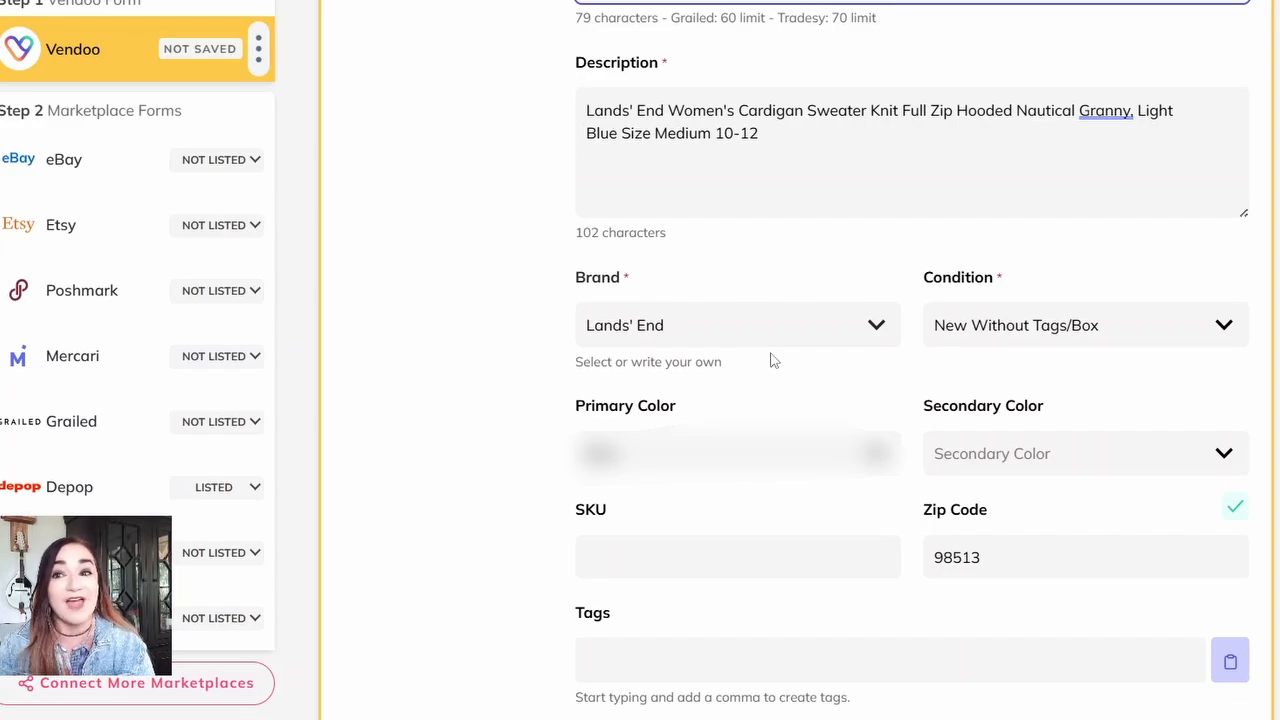
left_click(1221, 335)
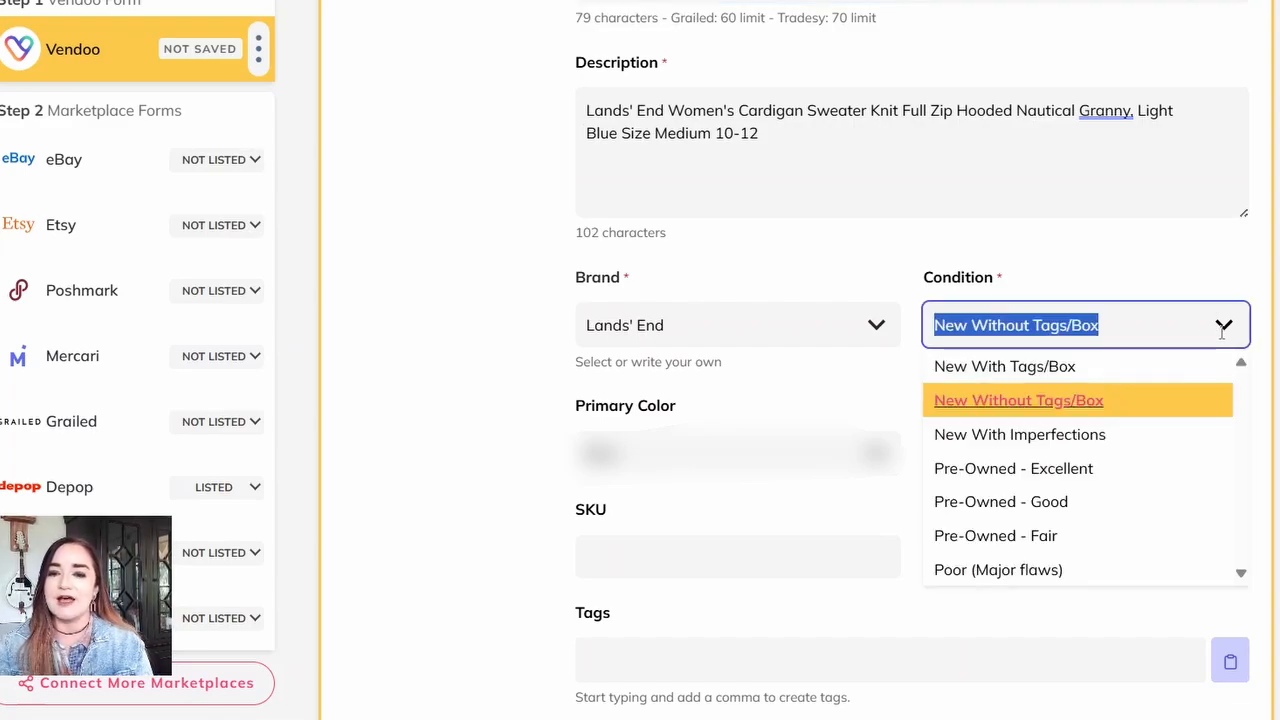
left_click(1056, 510)
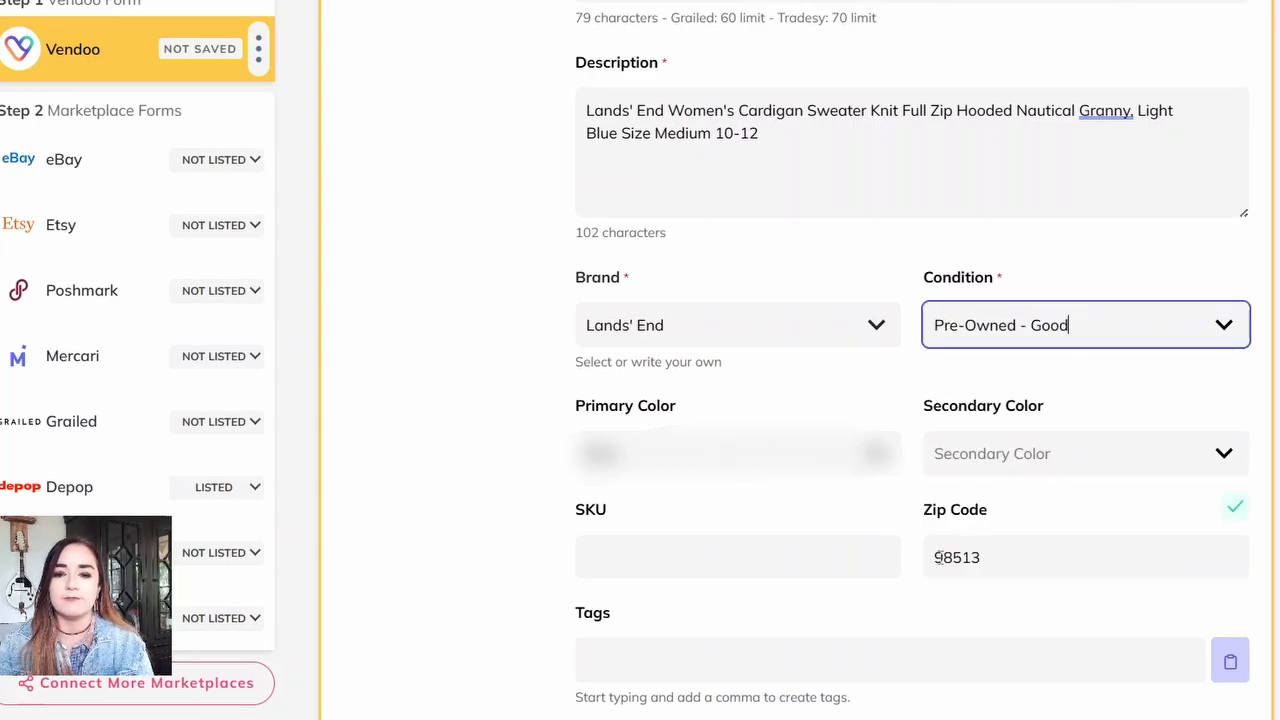
Step: Enter 022 as the SKU and apply the condition edit to all marketplace forms
left_click(841, 557)
type("022")
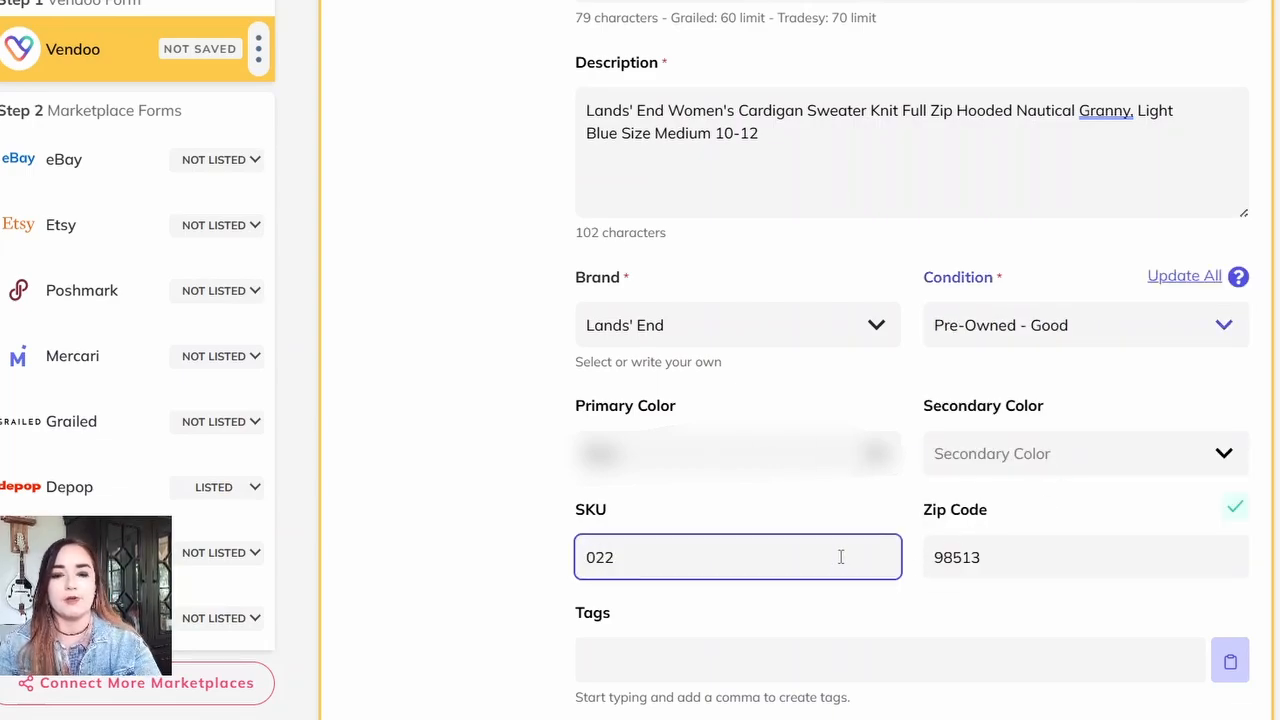
key("Tab")
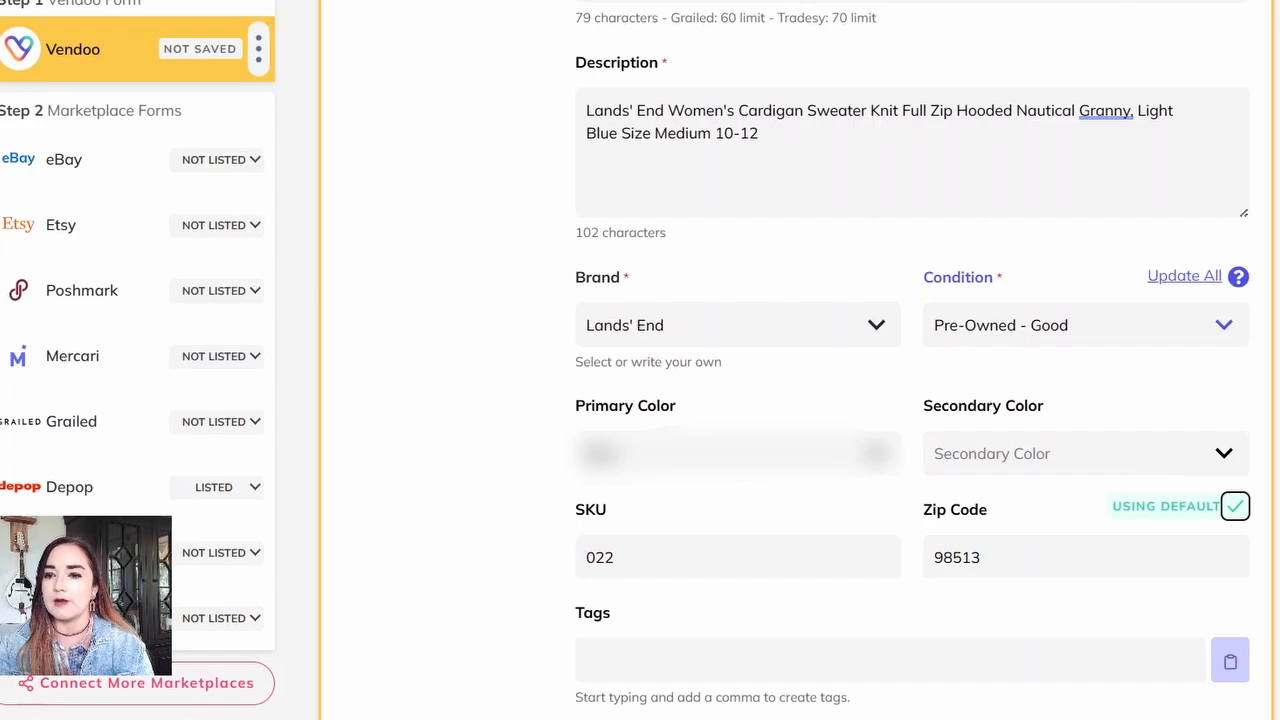
left_click(1188, 278)
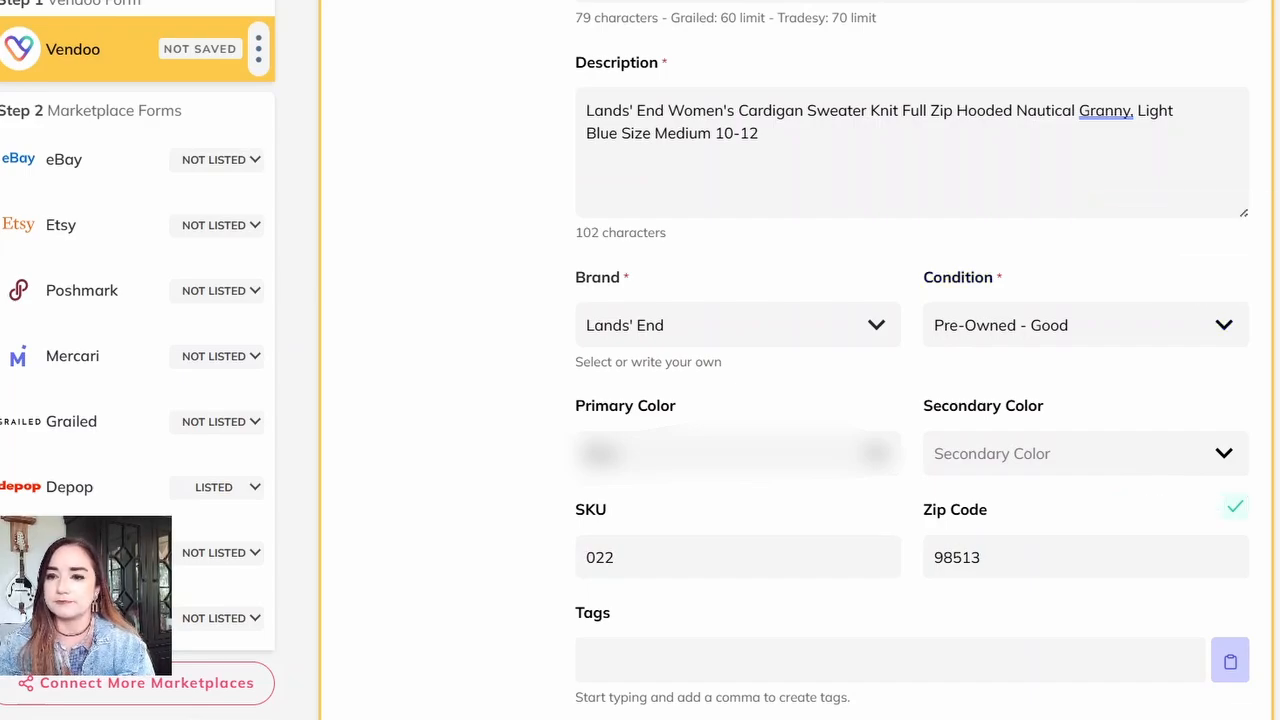
Step: Set the sweater's US size to M and its size type to Regular
scroll(1040, 454, "down", 3)
left_click(1040, 688)
scroll(1040, 600, "down", 3)
scroll(1054, 286, "down", 3)
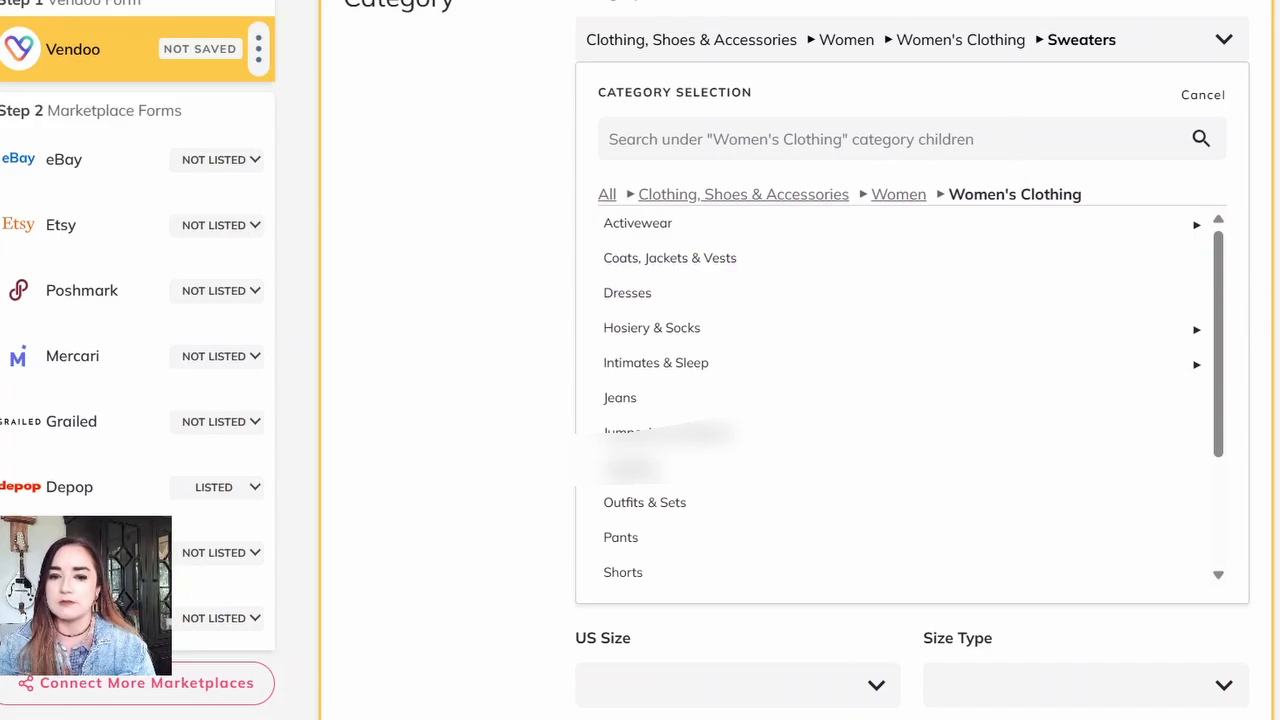
scroll(900, 400, "down", 4)
left_click(890, 278)
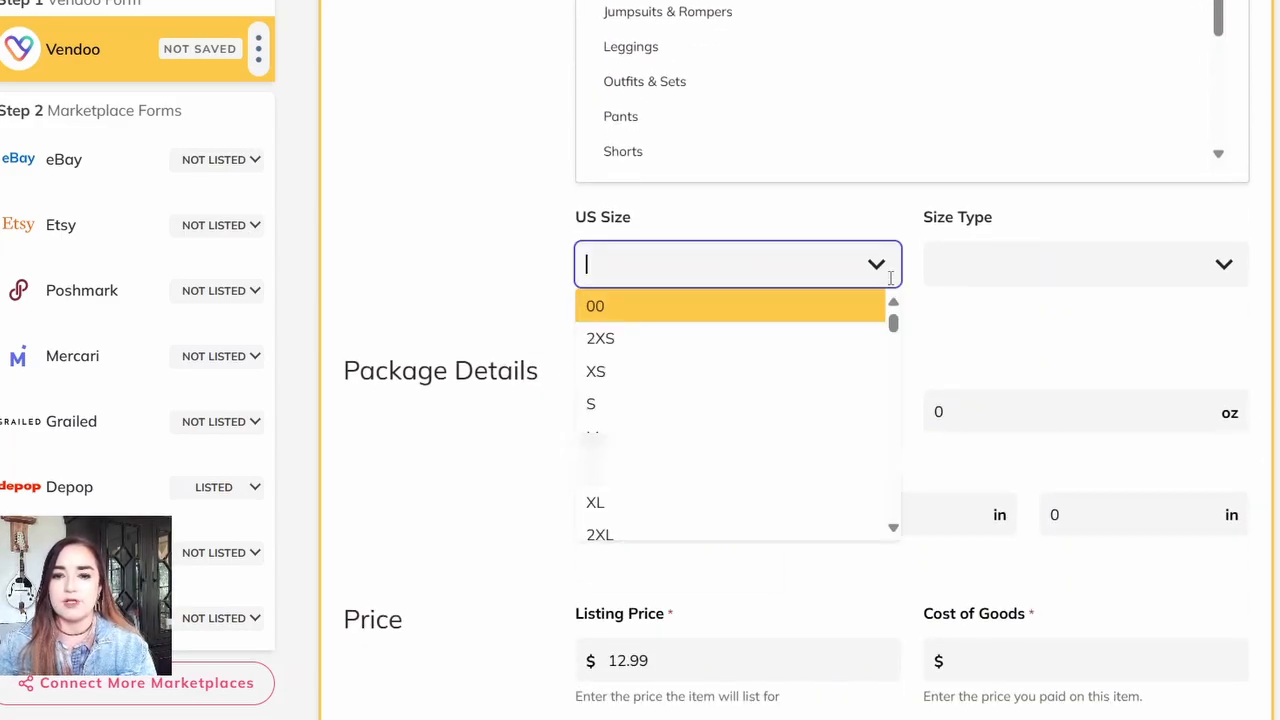
type("m")
key("Tab")
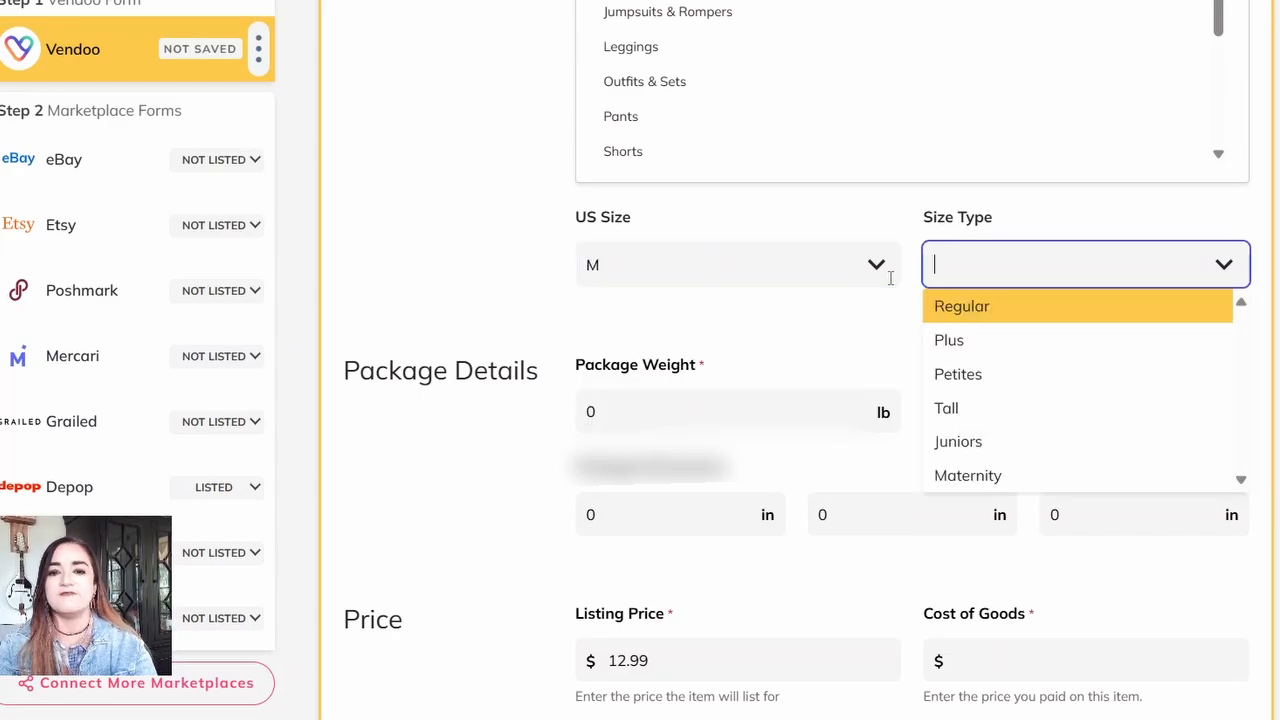
left_click(1000, 309)
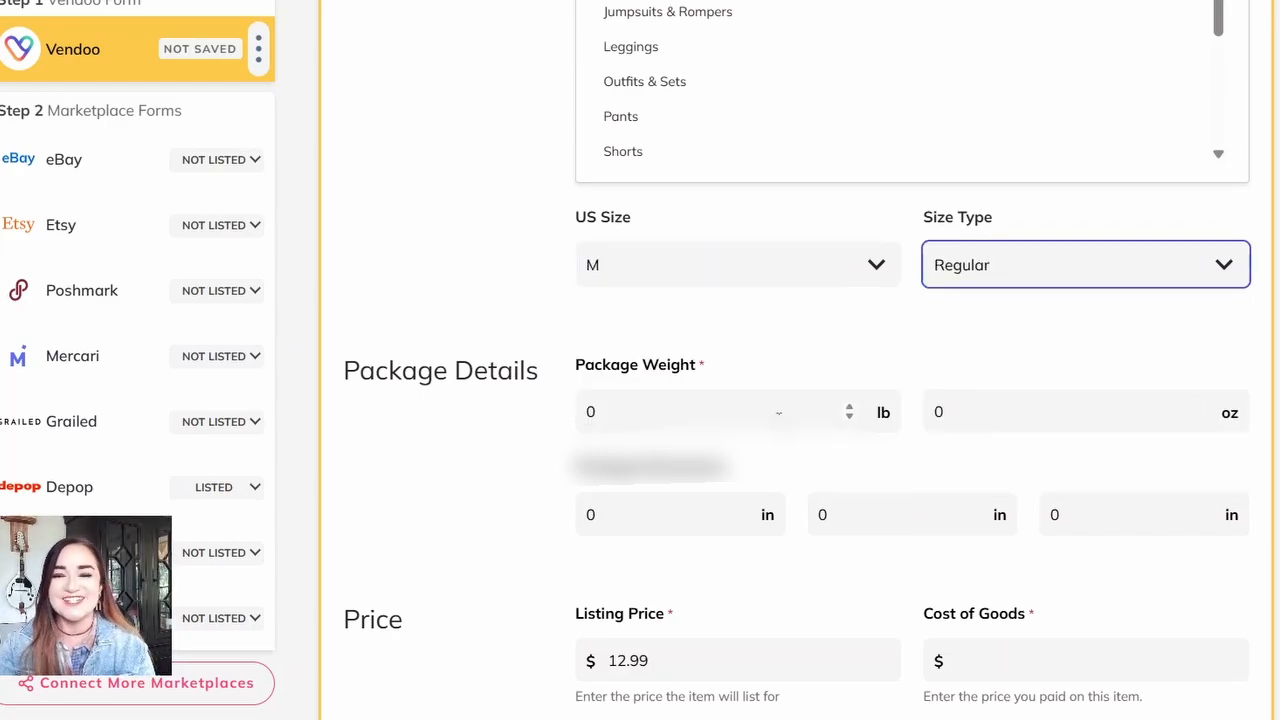
Step: Set the package weight to 1 lb 12 oz
left_click(778, 411)
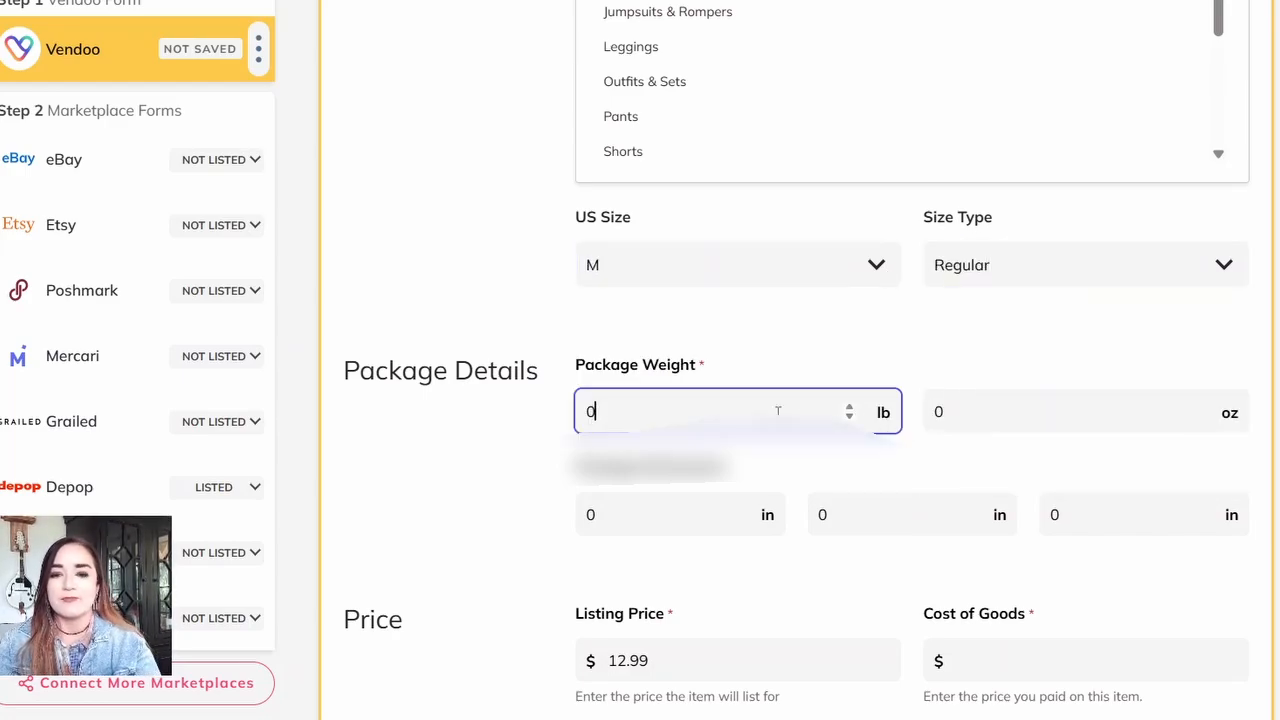
type("1")
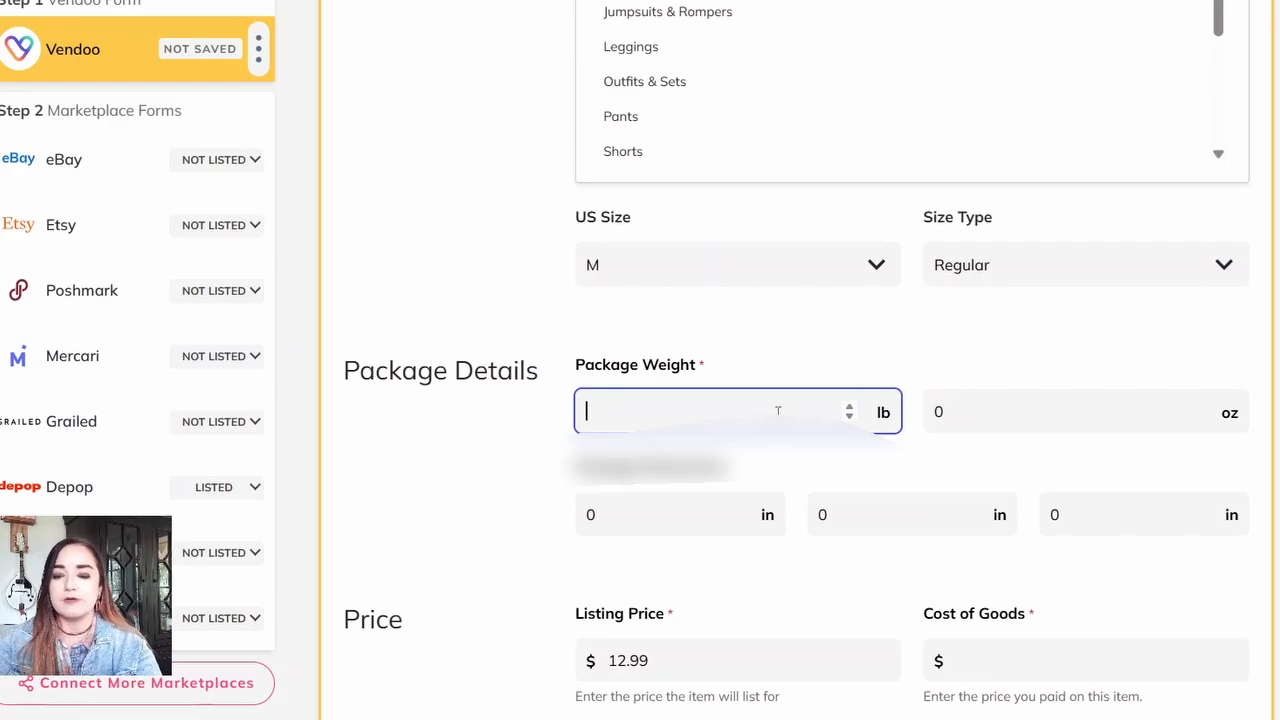
type("1")
key("Tab")
type("12")
key("Tab")
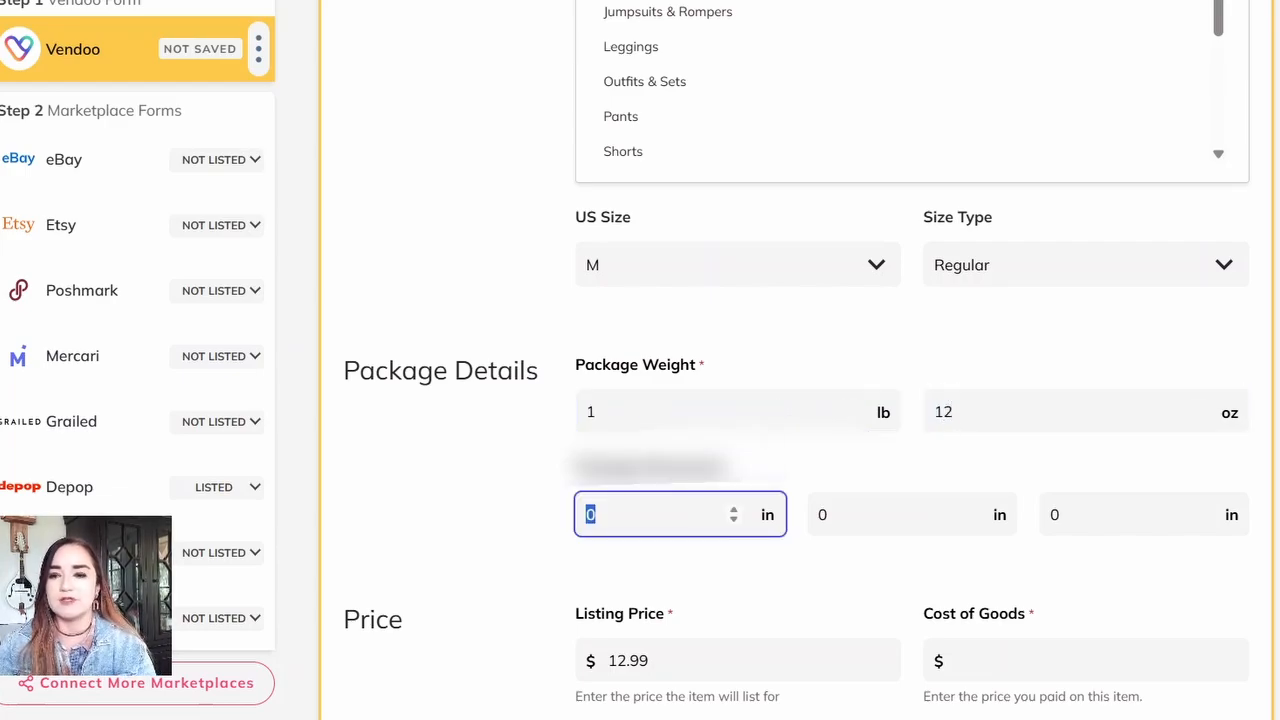
Step: Save the completed Vendoo form for the cardigan
scroll(1131, 434, "down", 3)
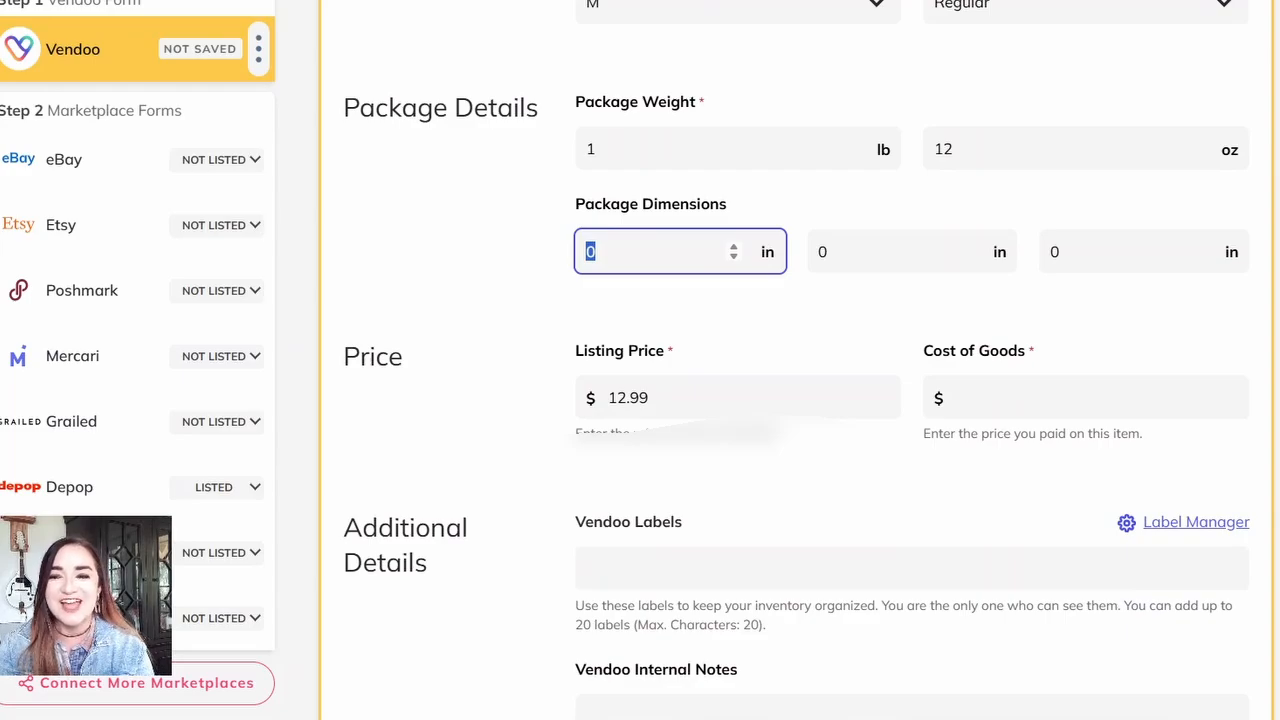
scroll(443, 391, "down", 5)
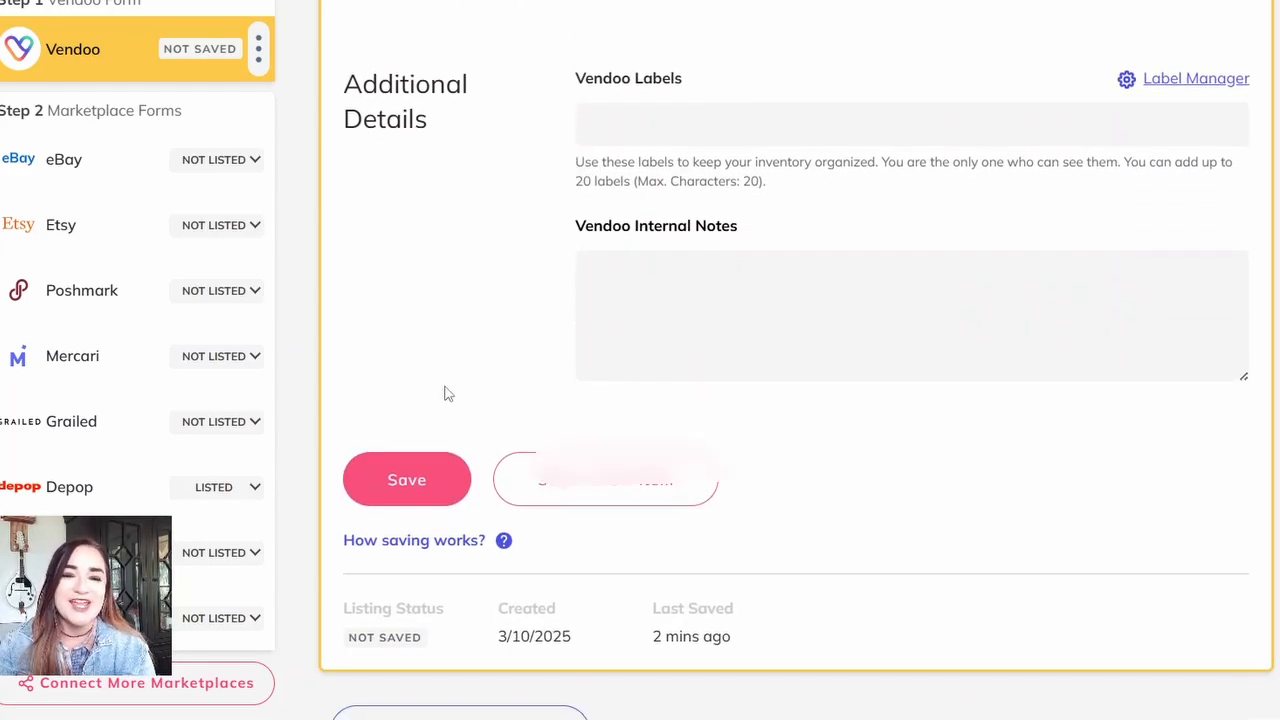
left_click(426, 478)
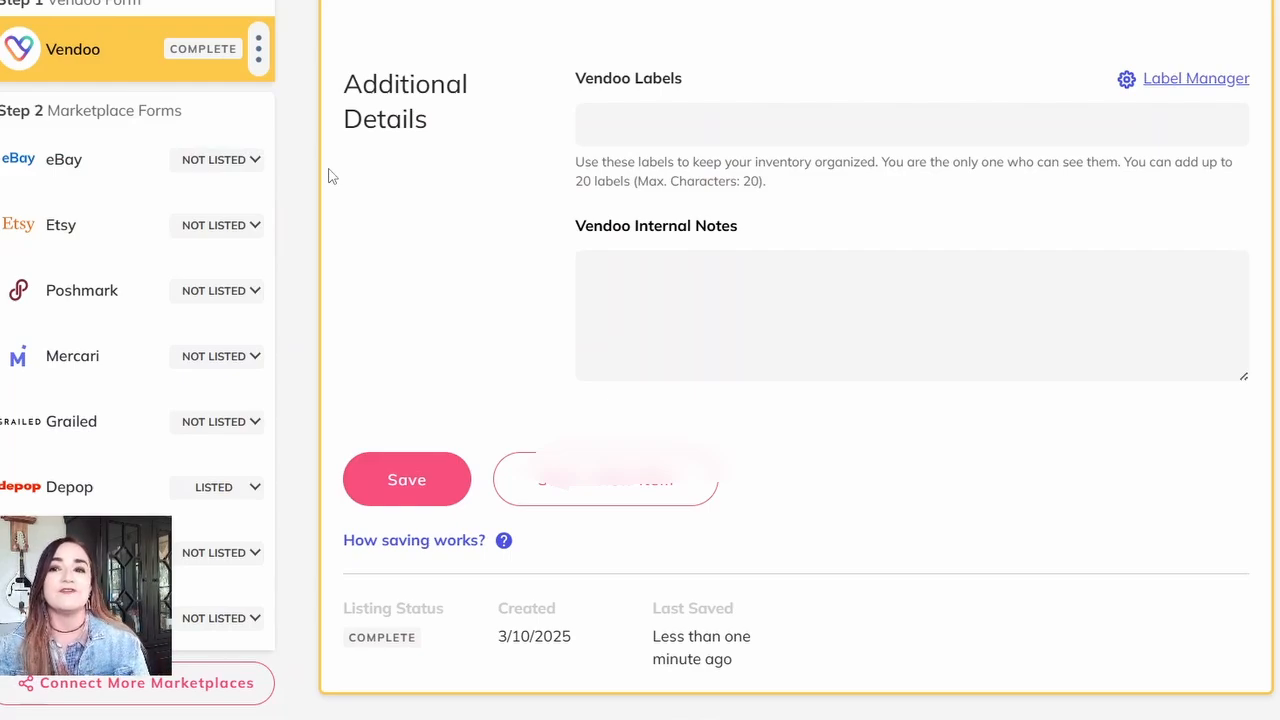
scroll(796, 400, "up", 20)
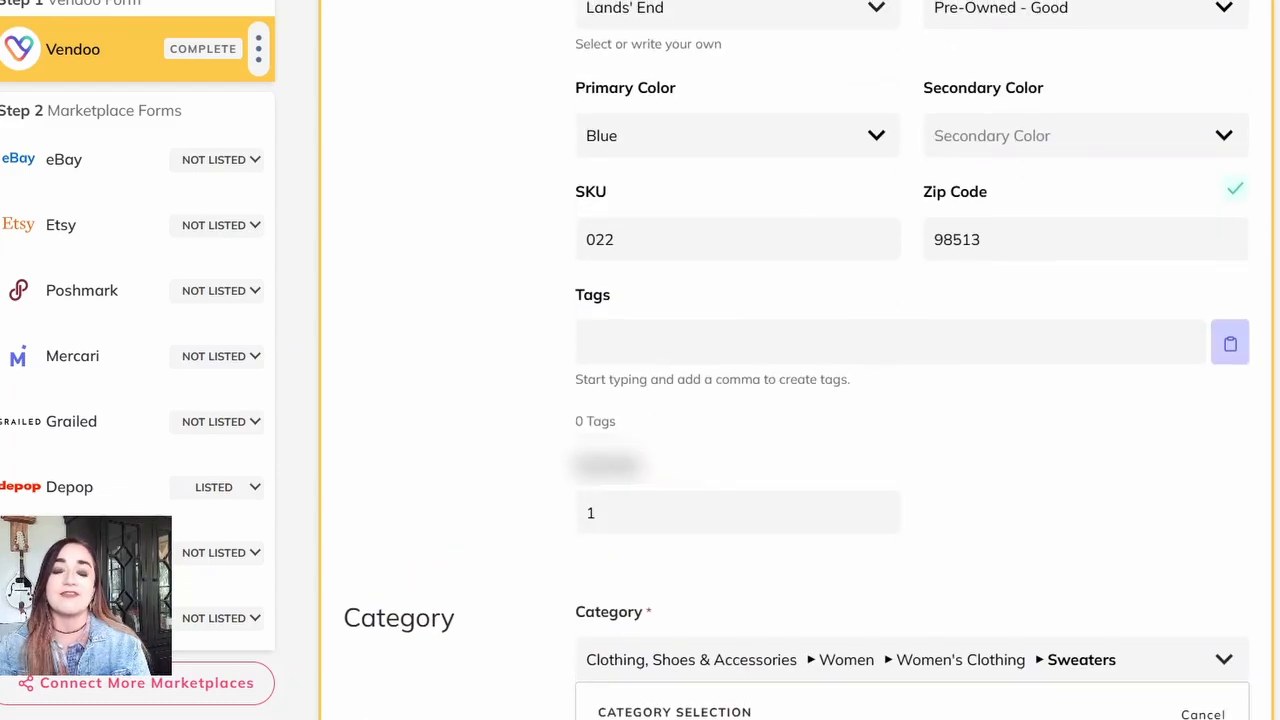
scroll(796, 400, "up", 2)
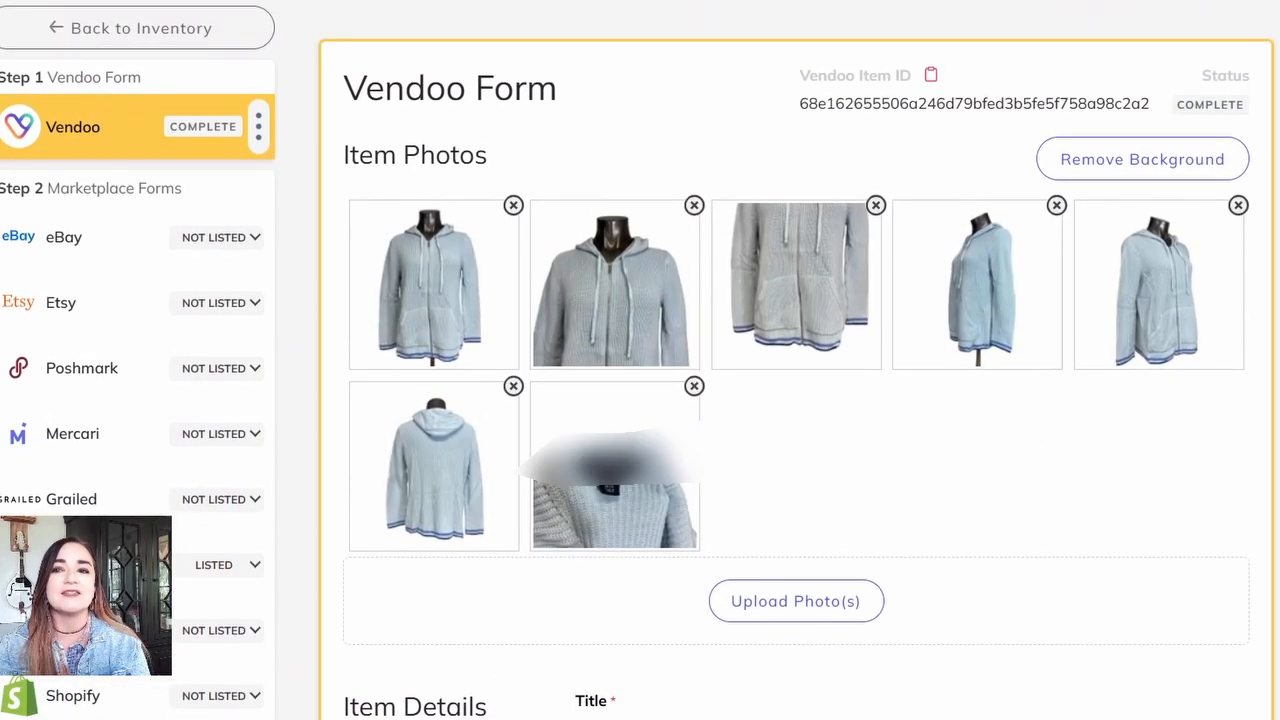
left_click(1230, 3)
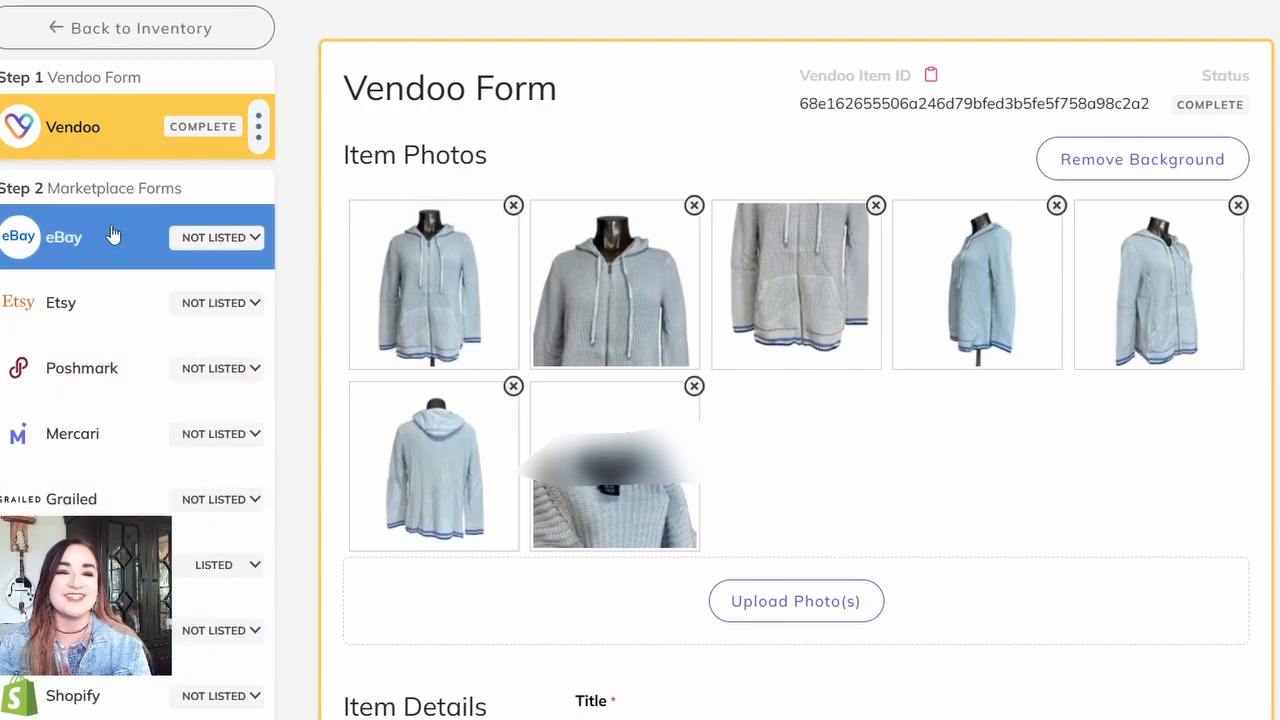
Step: Open the item's eBay form and review the photos, title, description, brand and color carried over
left_click(94, 250)
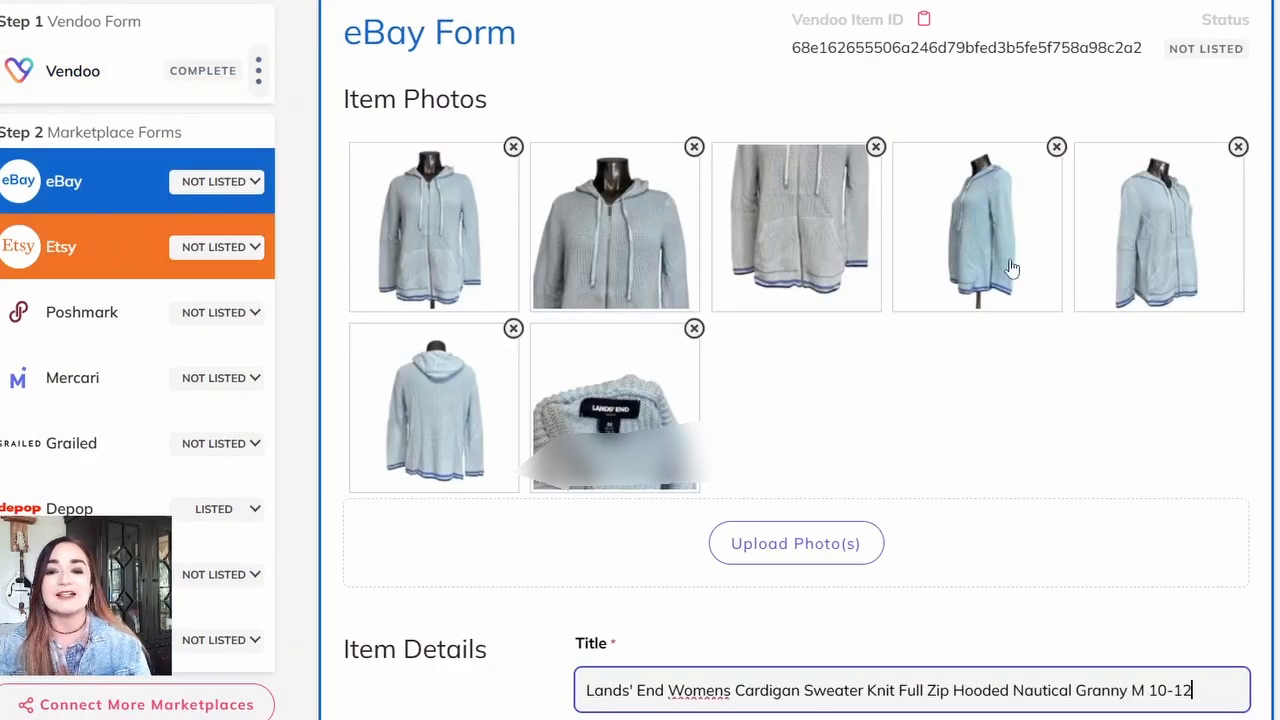
scroll(800, 400, "down", 5)
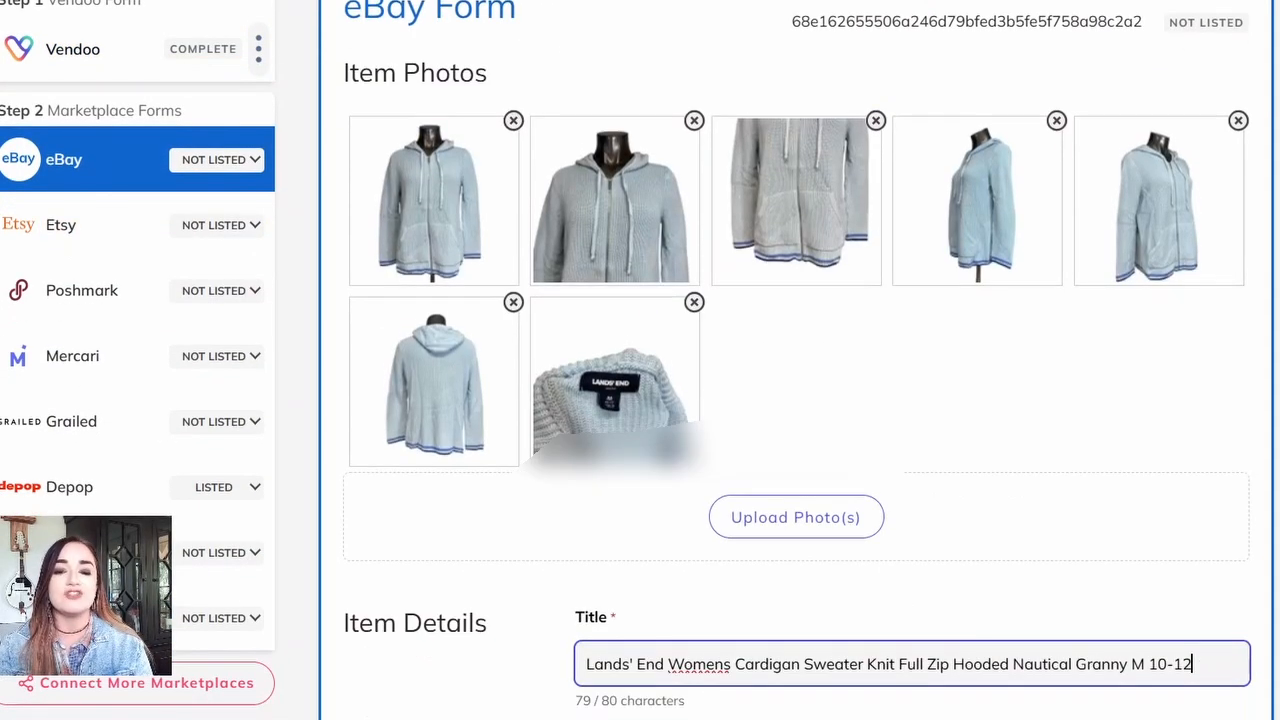
scroll(800, 400, "down", 1)
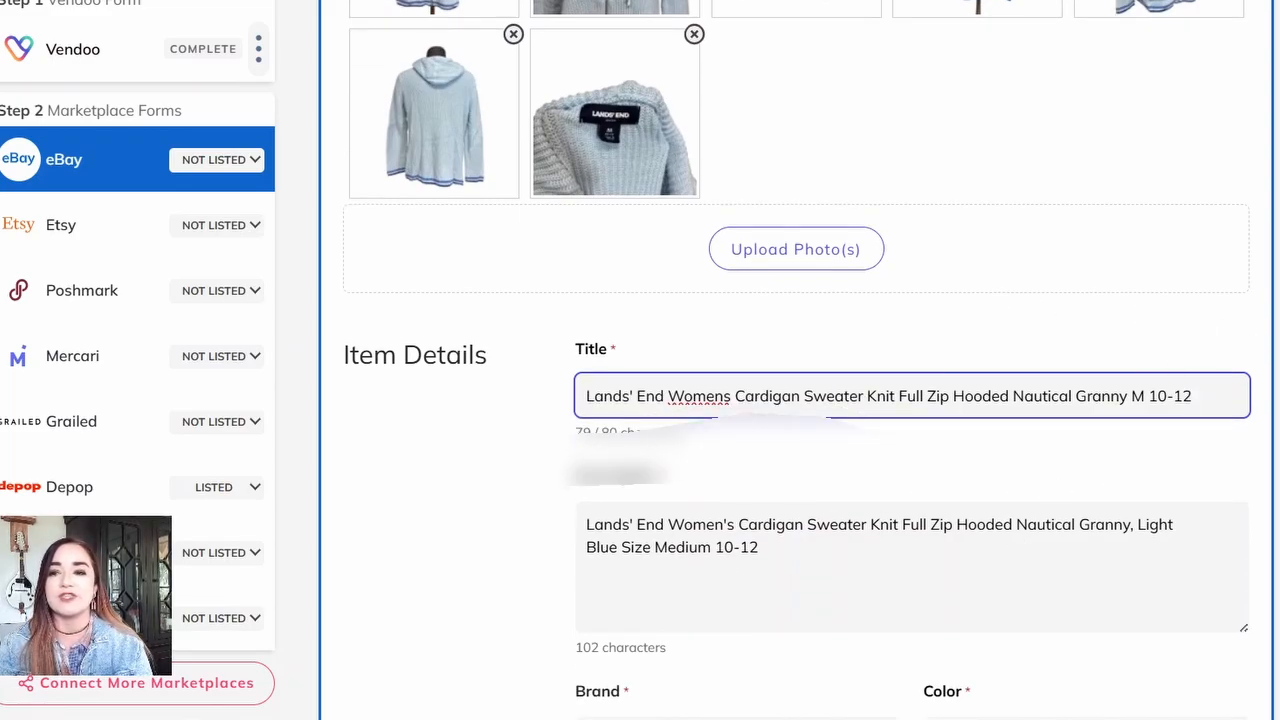
scroll(951, 323, "down", 3)
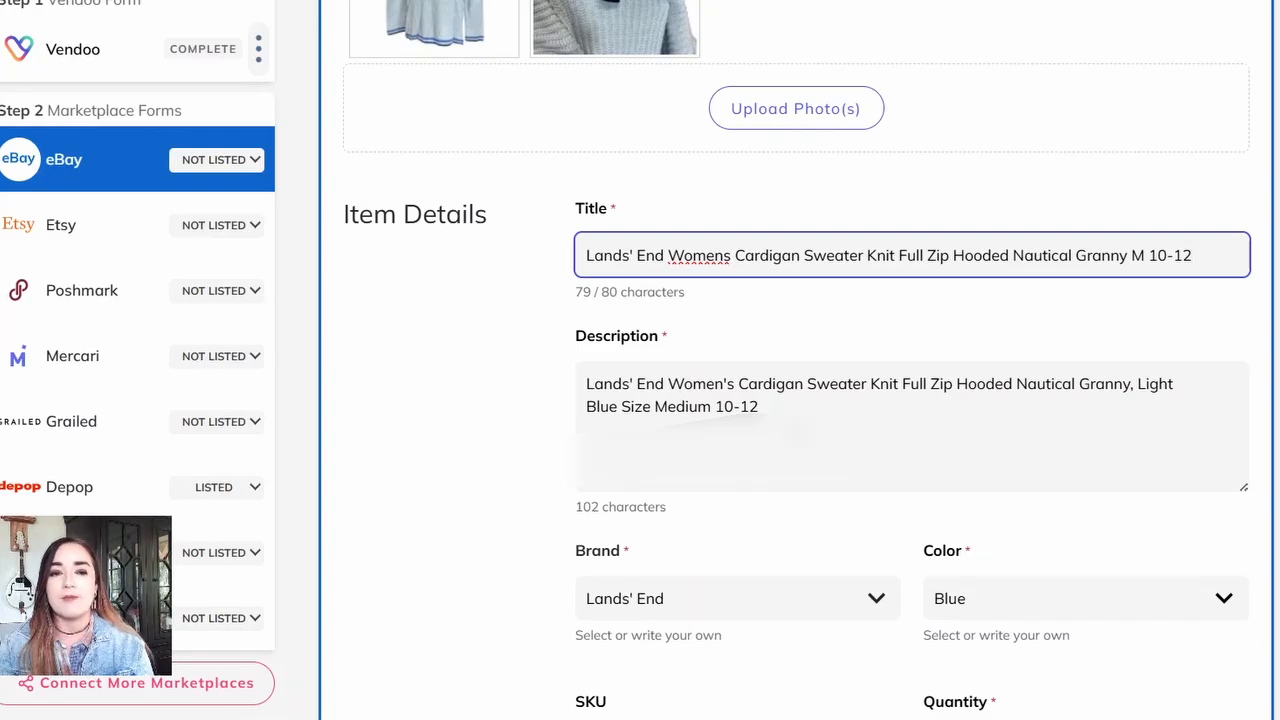
Step: In the Vendoo form, add the measurements "20" armpit to armpit" and "24" length" below the existing description text
scroll(80, 60, "up", 9)
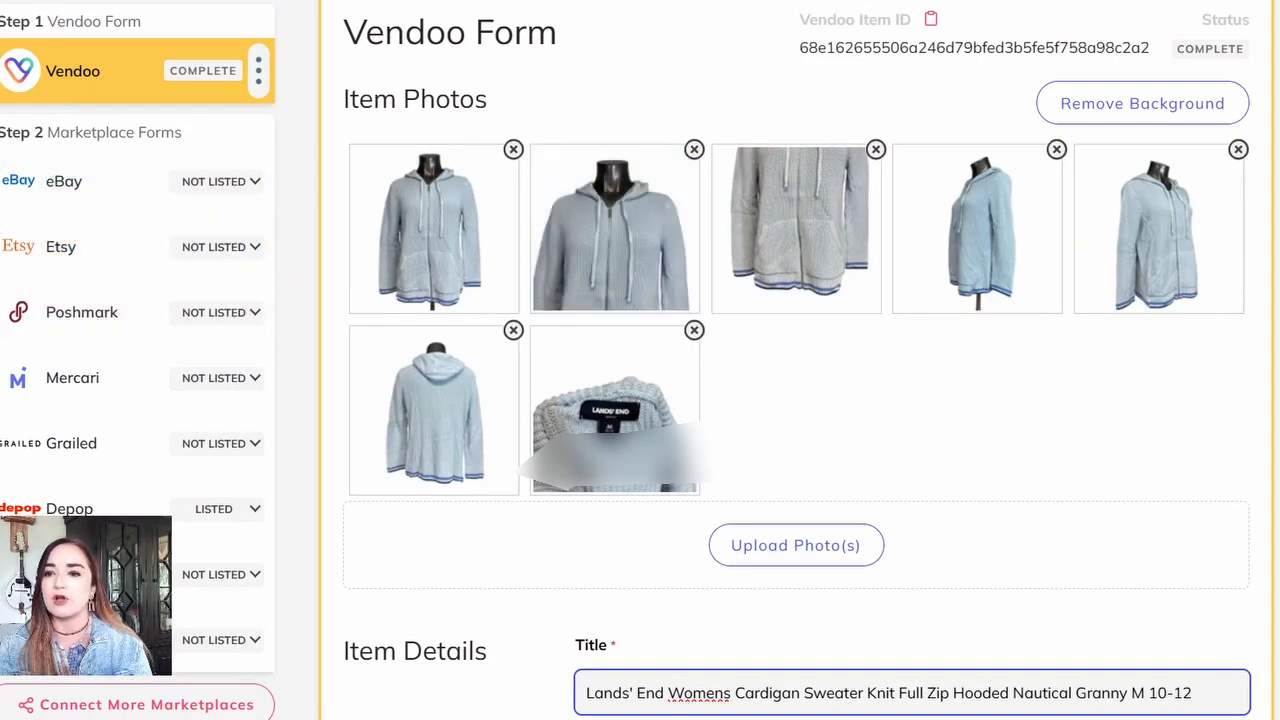
scroll(796, 400, "down", 2)
left_click(823, 655)
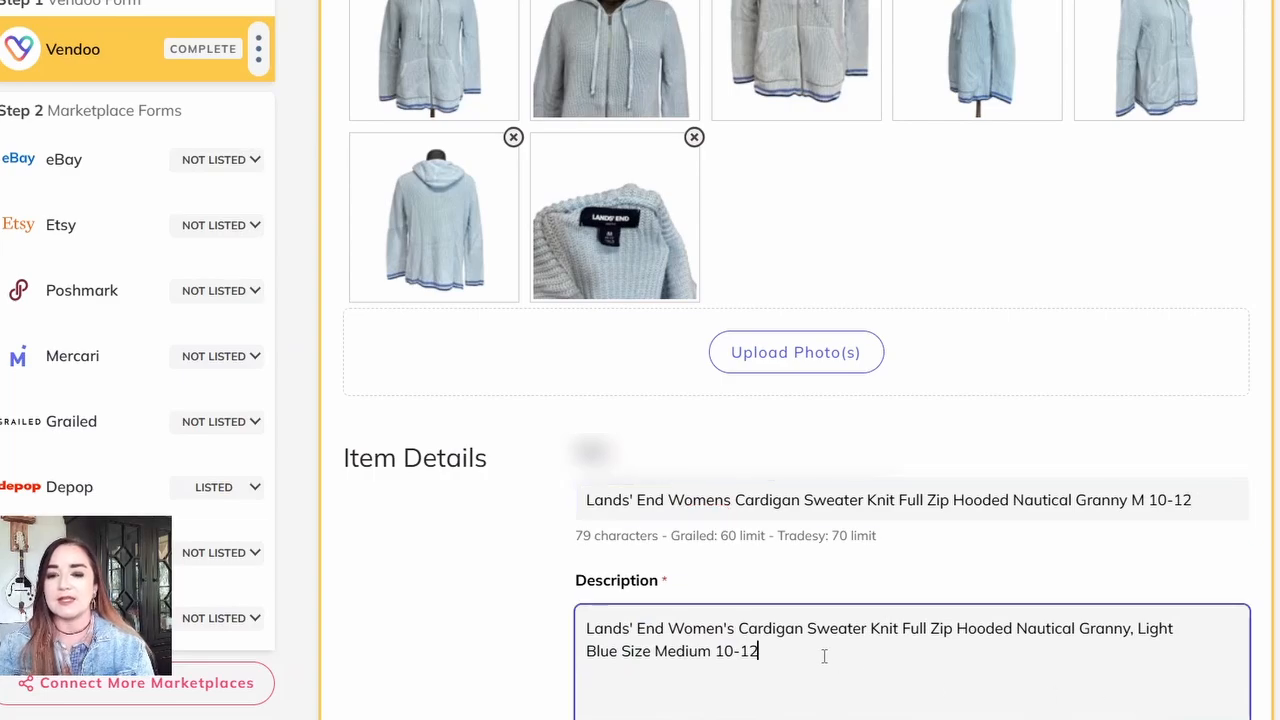
type("20\"")
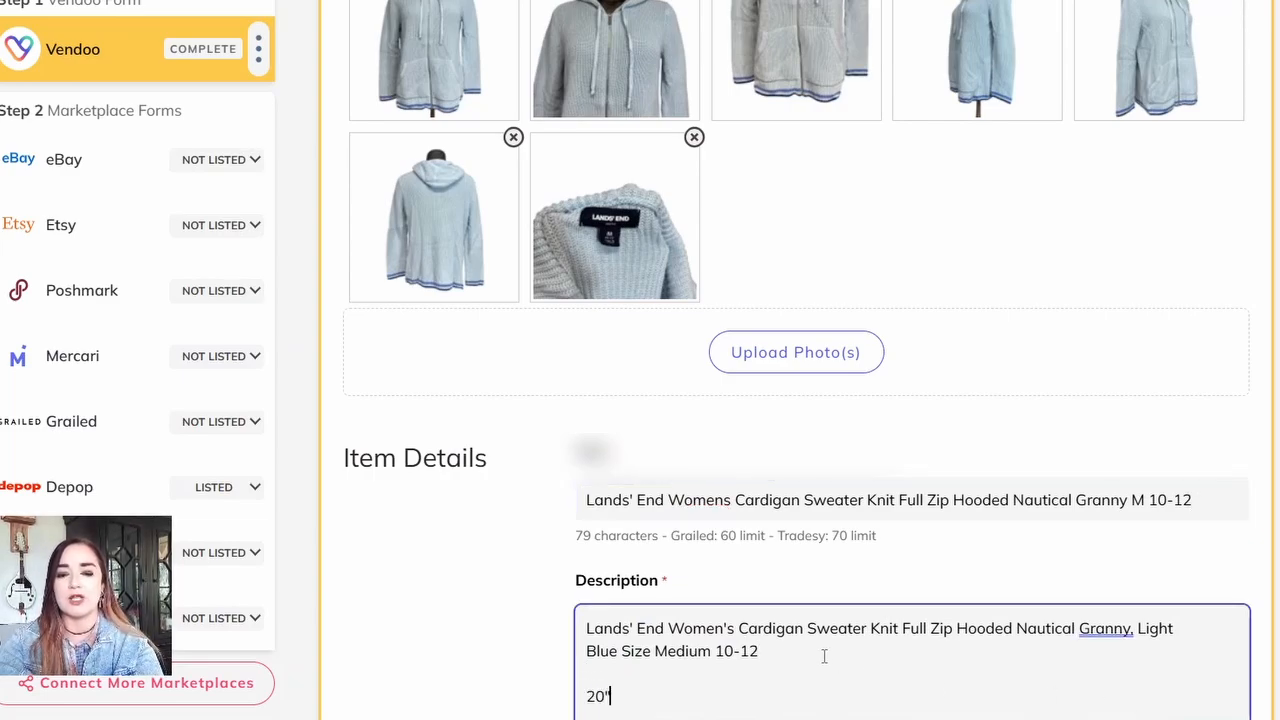
type(" armpit to")
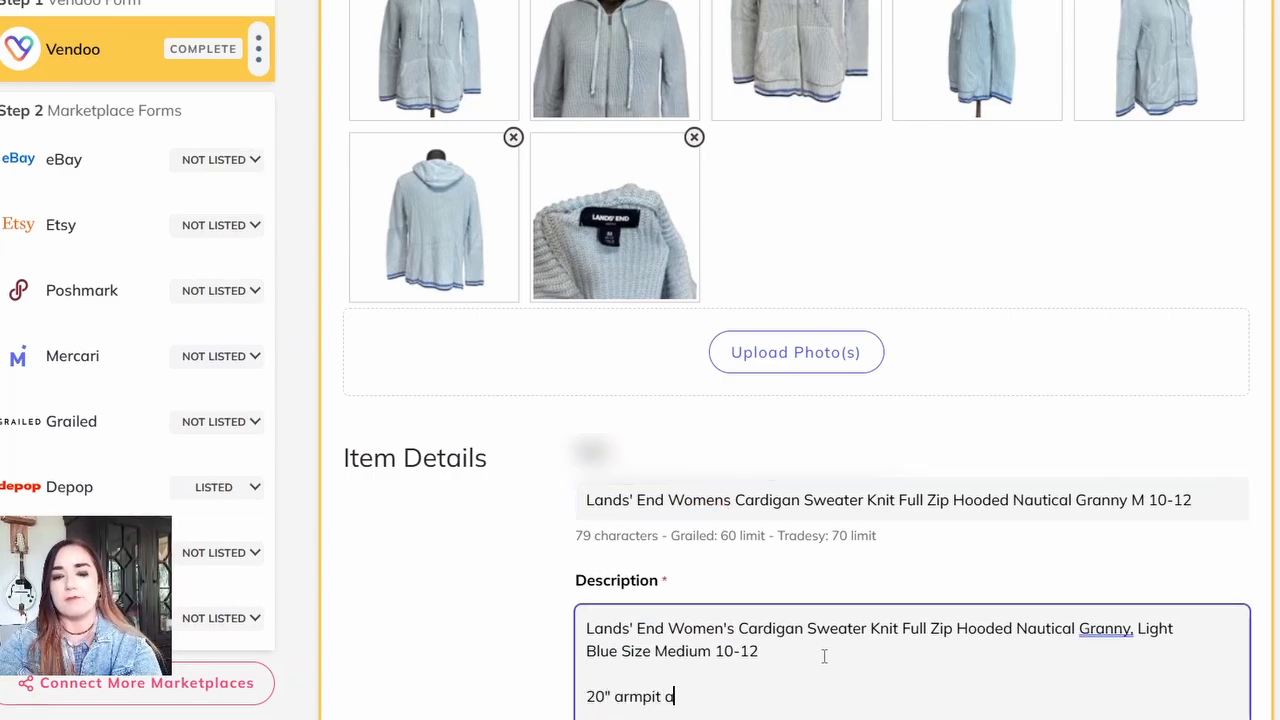
type(" armpit")
key("Return")
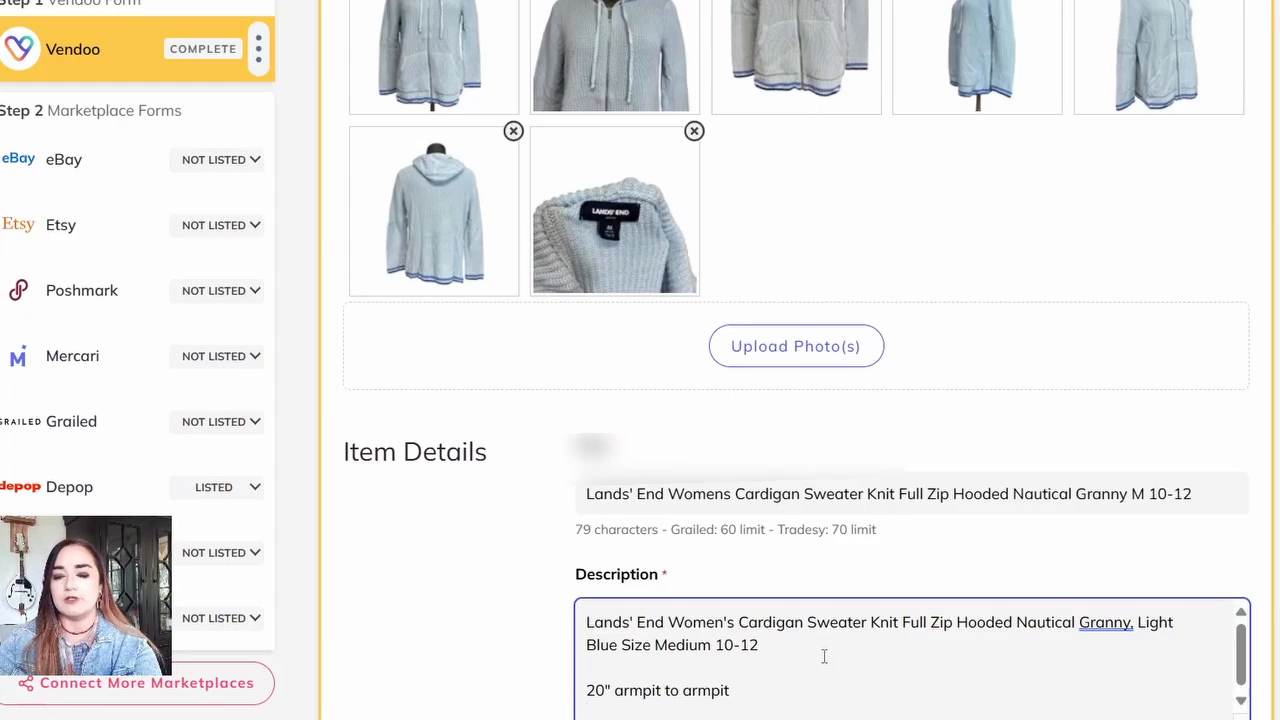
type("24\" length")
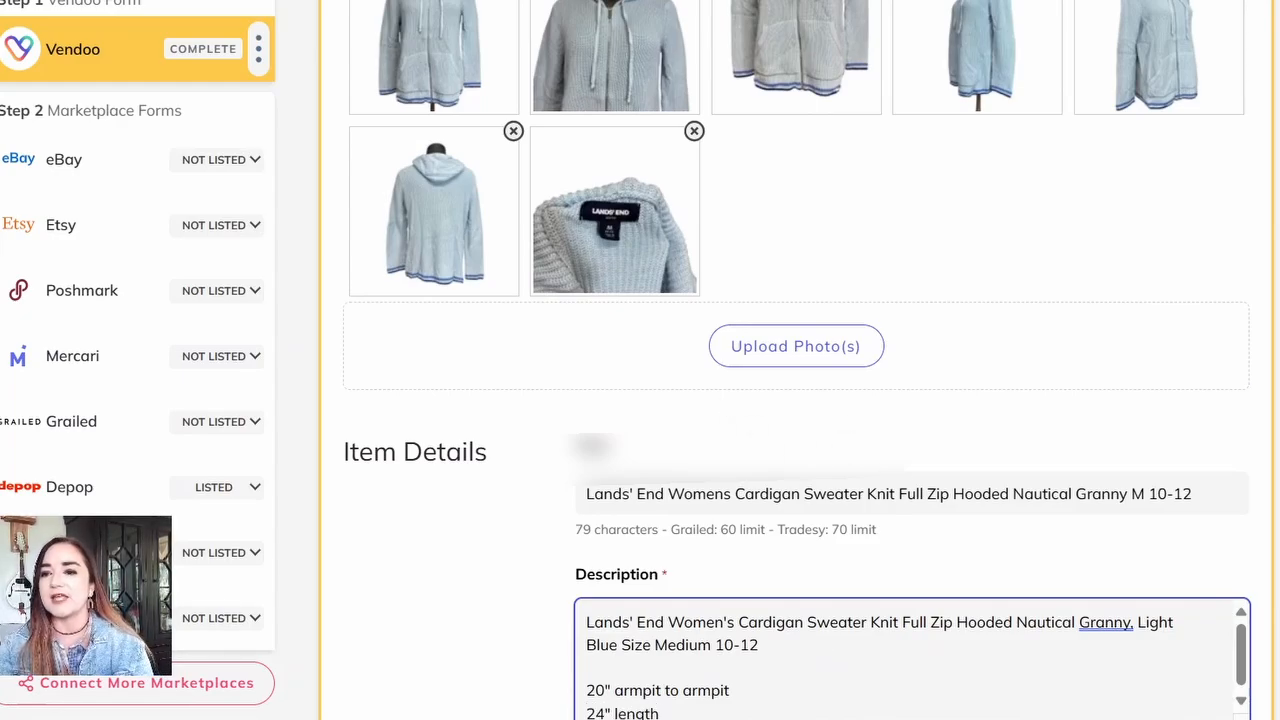
Step: Save the cardigan's Vendoo form with the added measurements
scroll(526, 326, "down", 15)
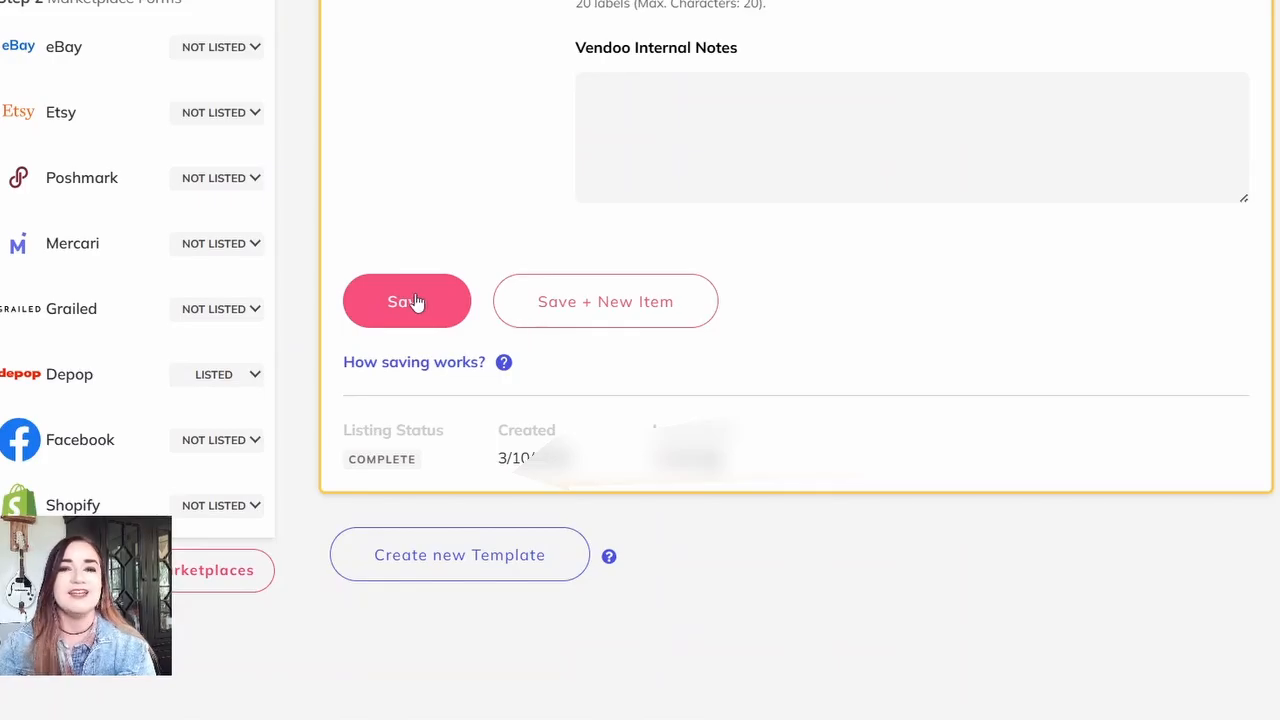
left_click(414, 302)
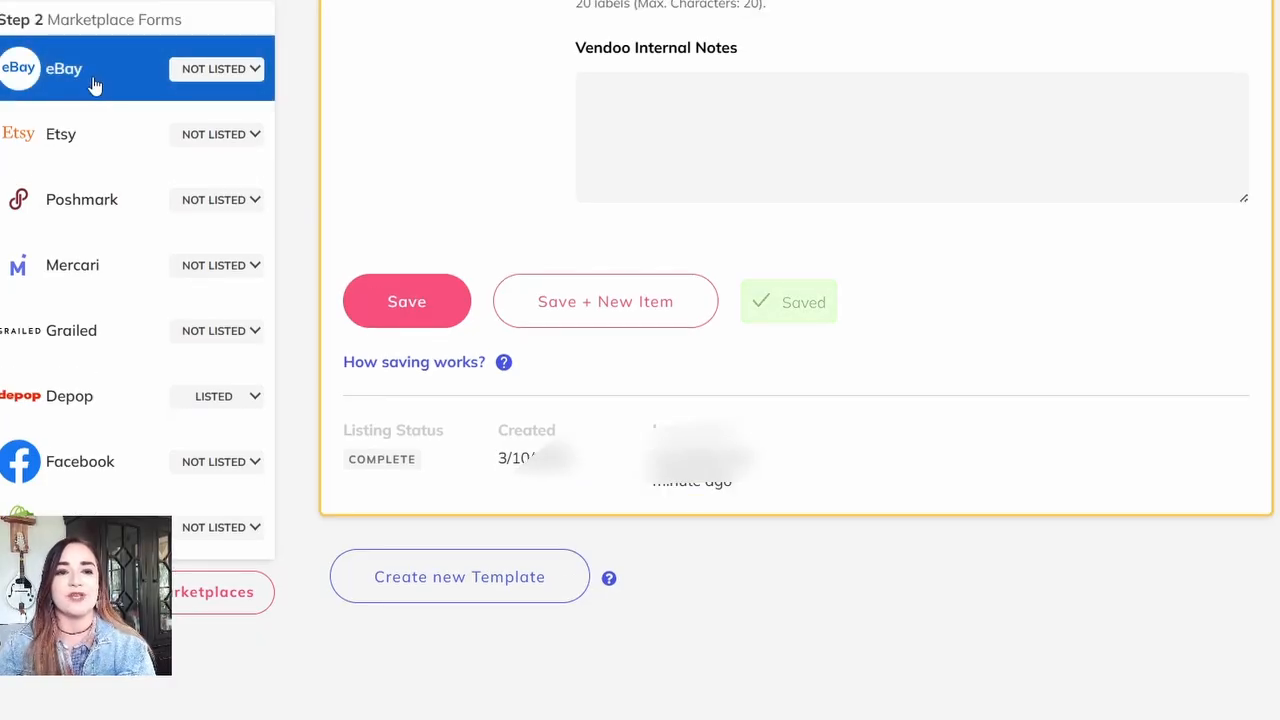
Step: Open the cardigan's eBay form and set the category-specific department to Women
left_click(93, 86)
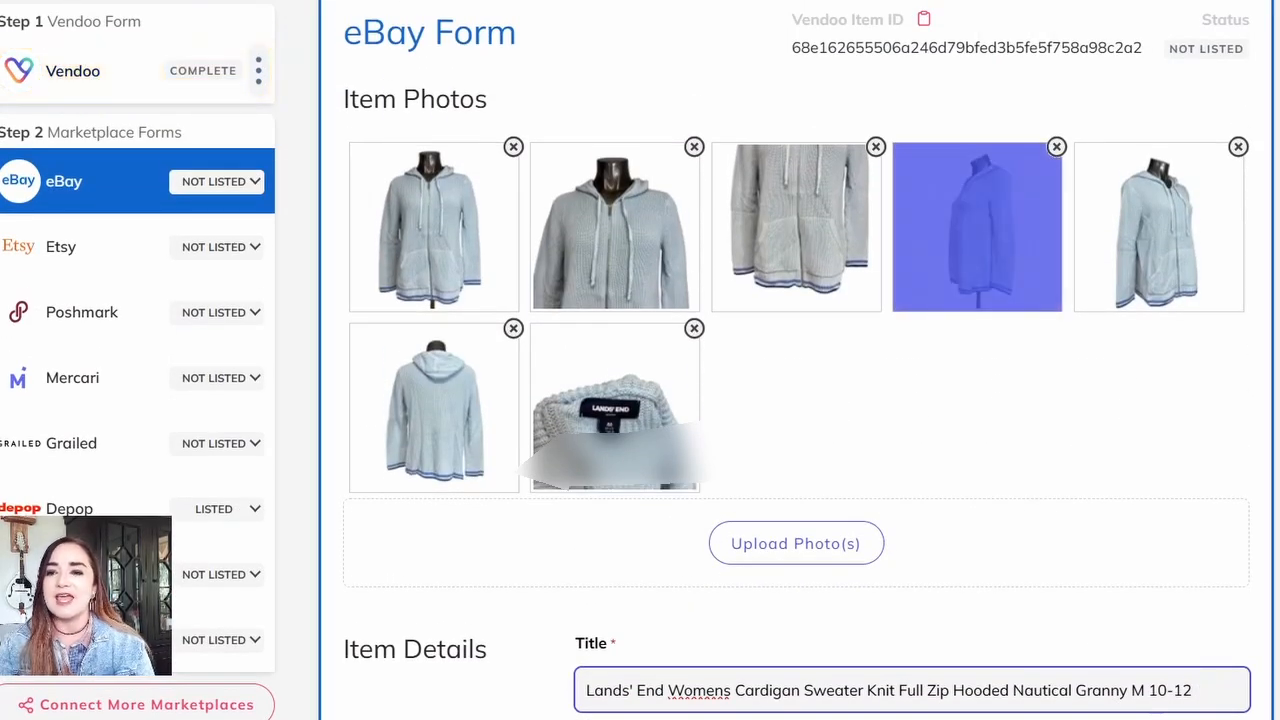
scroll(797, 400, "down", 5)
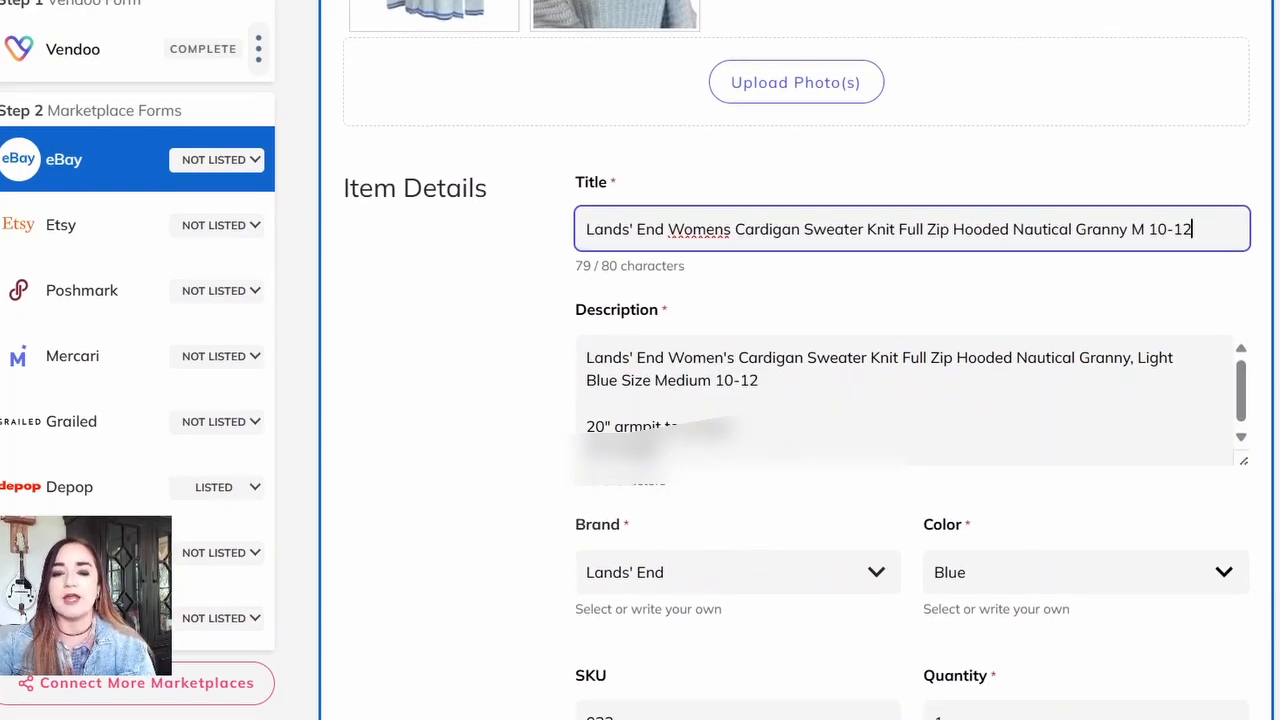
scroll(929, 151, "down", 5)
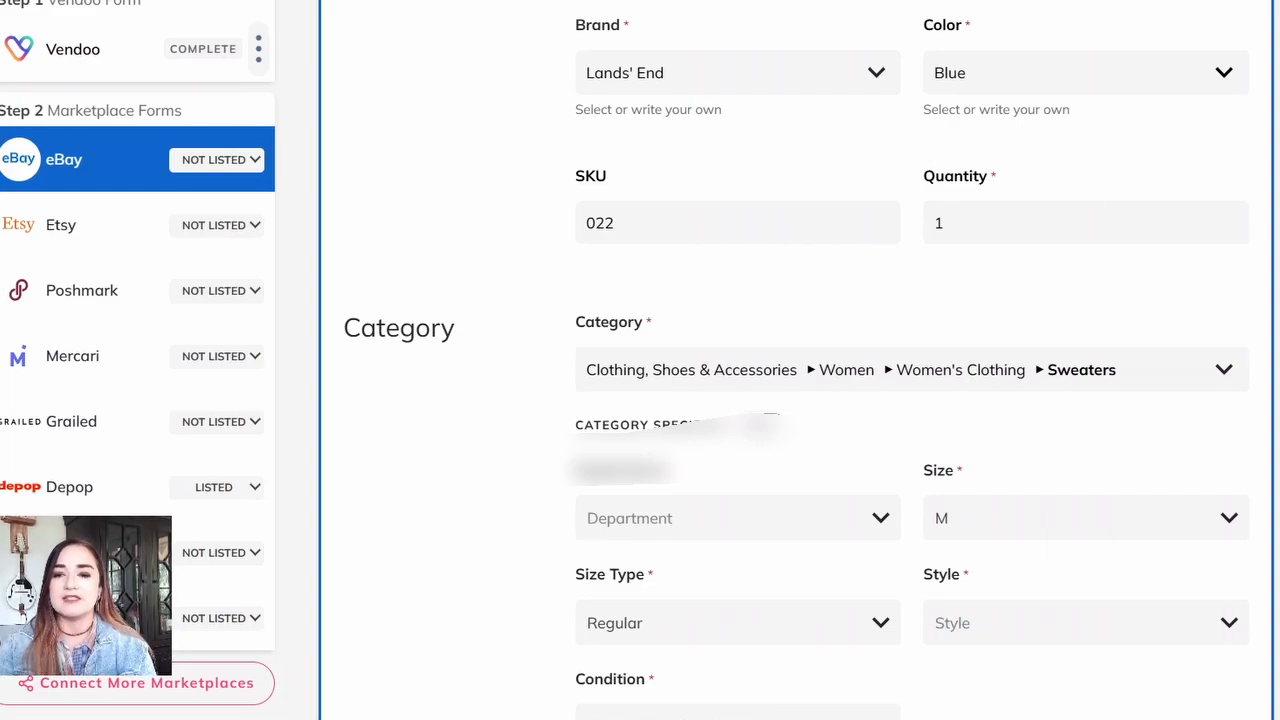
scroll(912, 400, "down", 3)
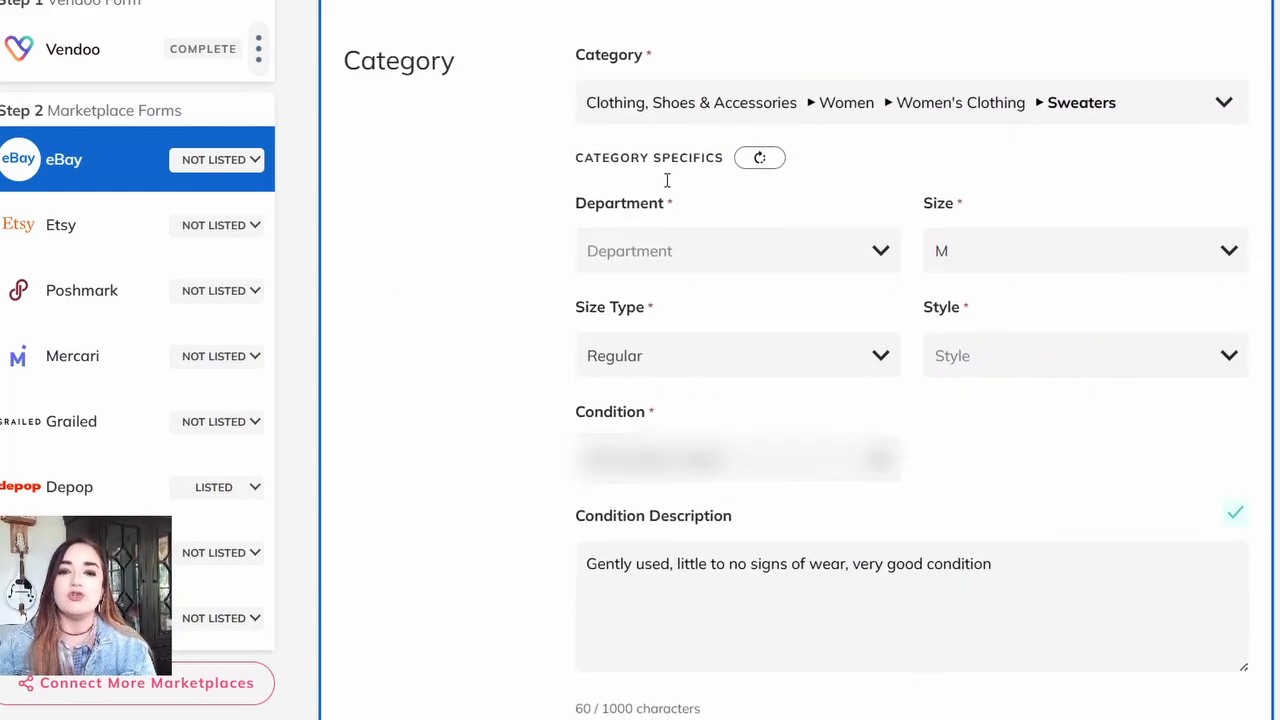
left_click(709, 249)
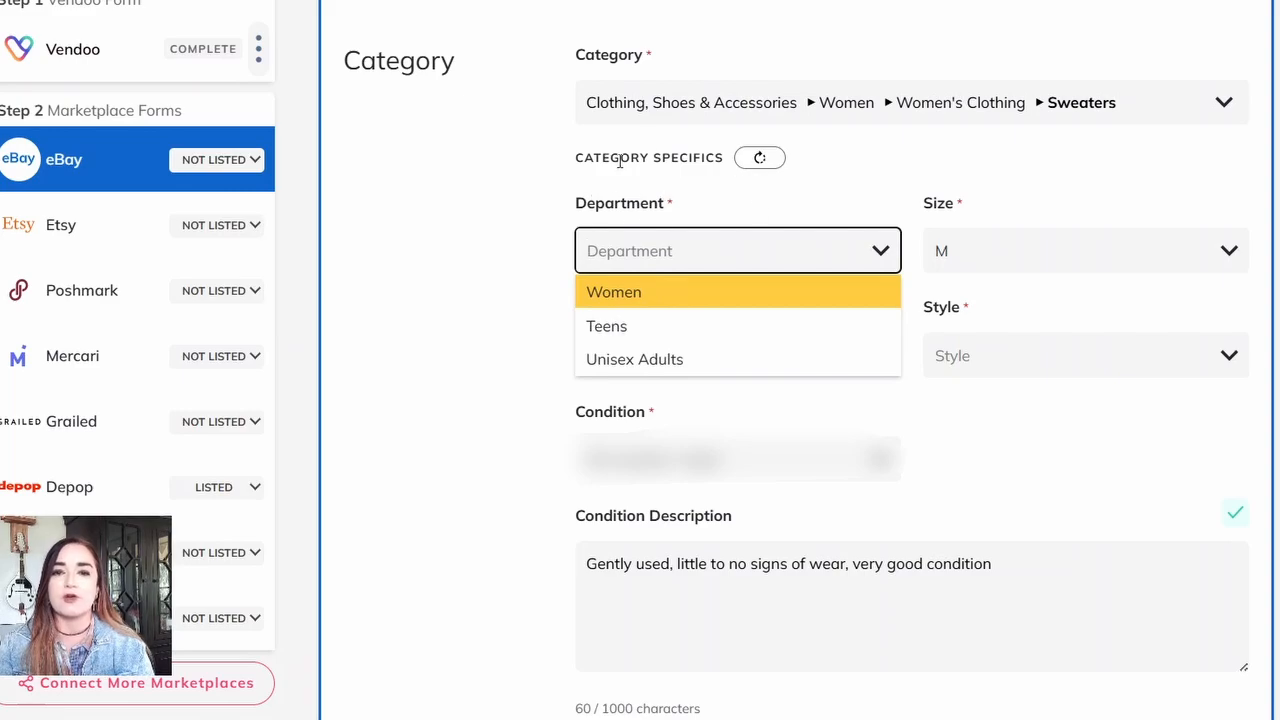
left_click(680, 292)
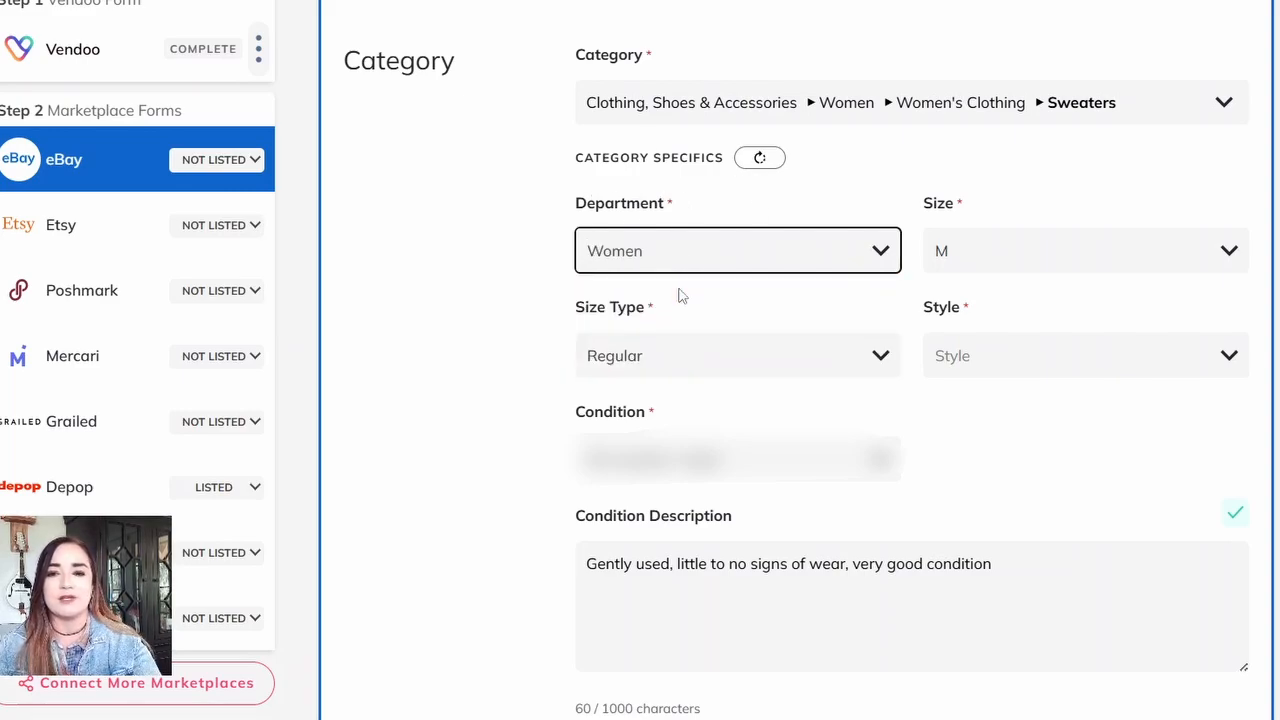
Step: Keep the eBay size type as Regular and set the style to Cardigan
left_click(780, 377)
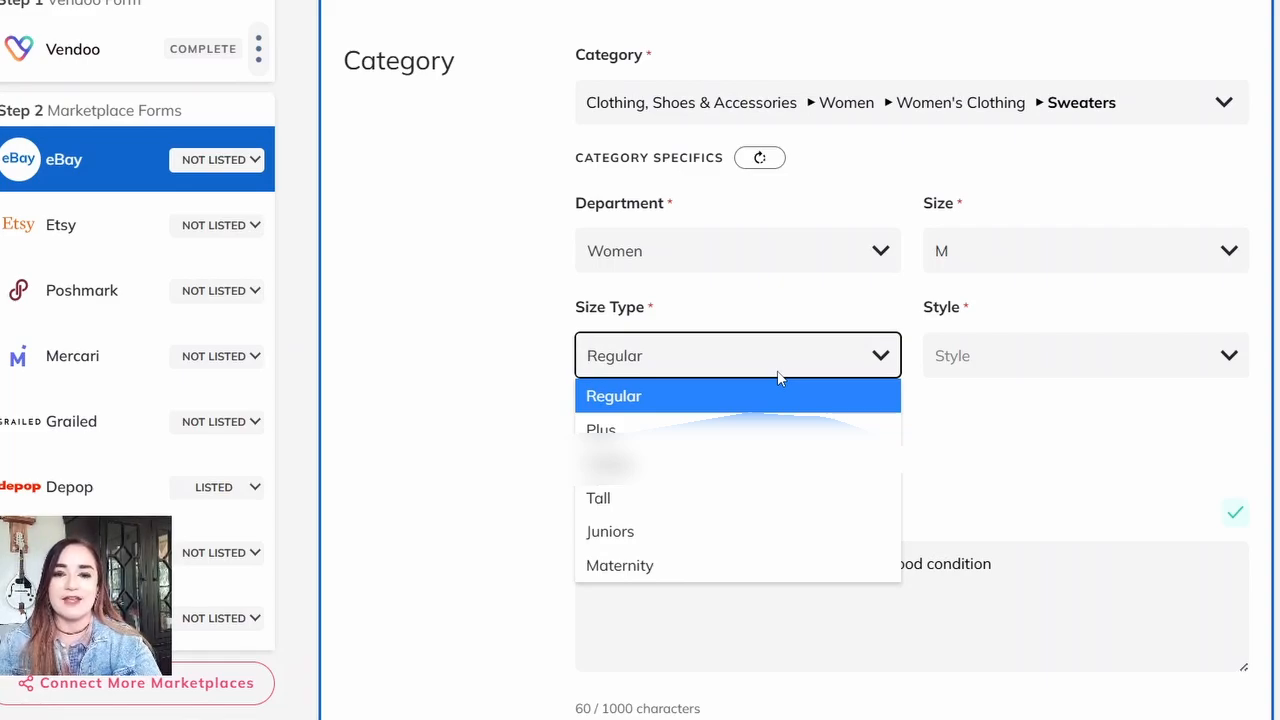
left_click(780, 377)
key("Tab")
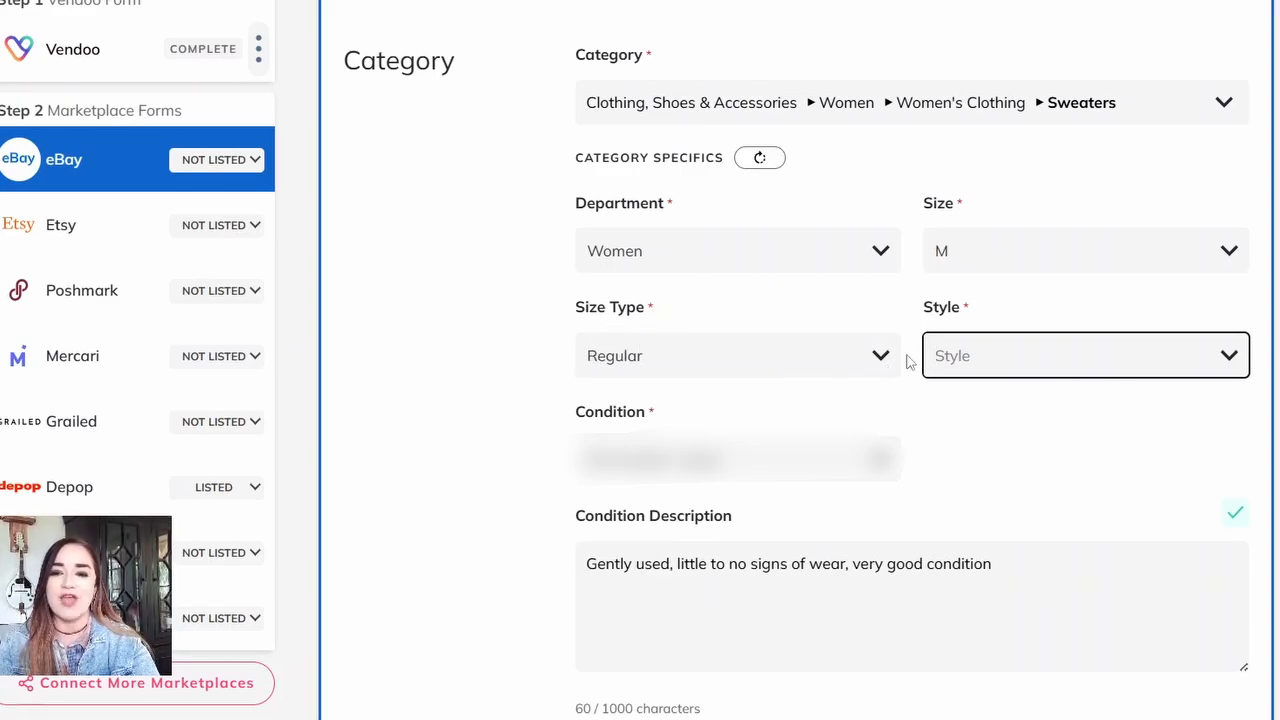
key("Down")
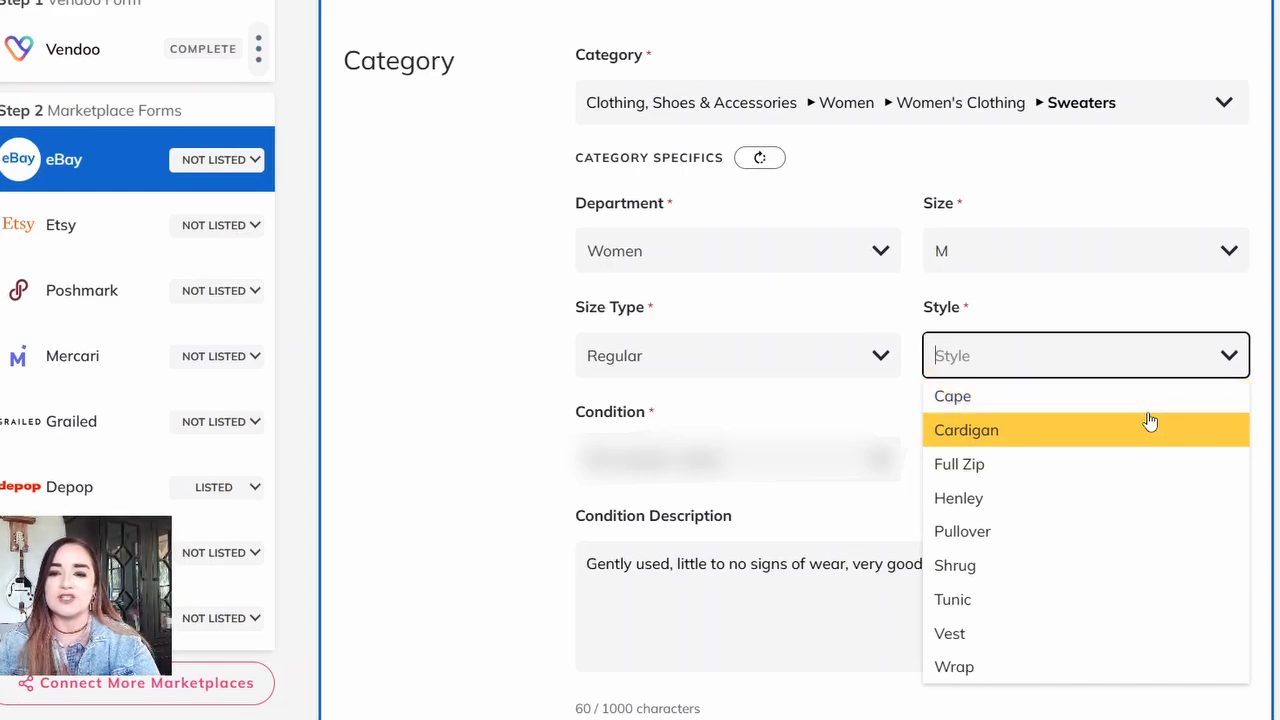
left_click(1150, 422)
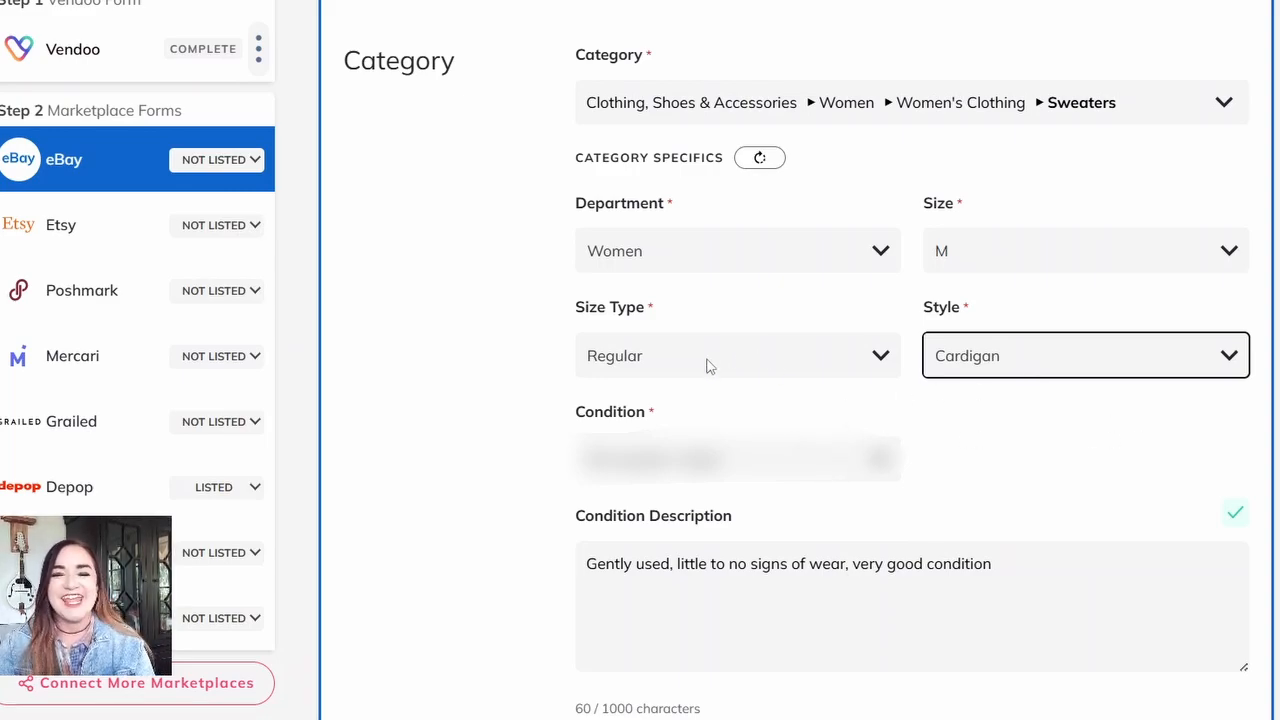
Step: Save the eBay condition description as the default
scroll(825, 128, "down", 5)
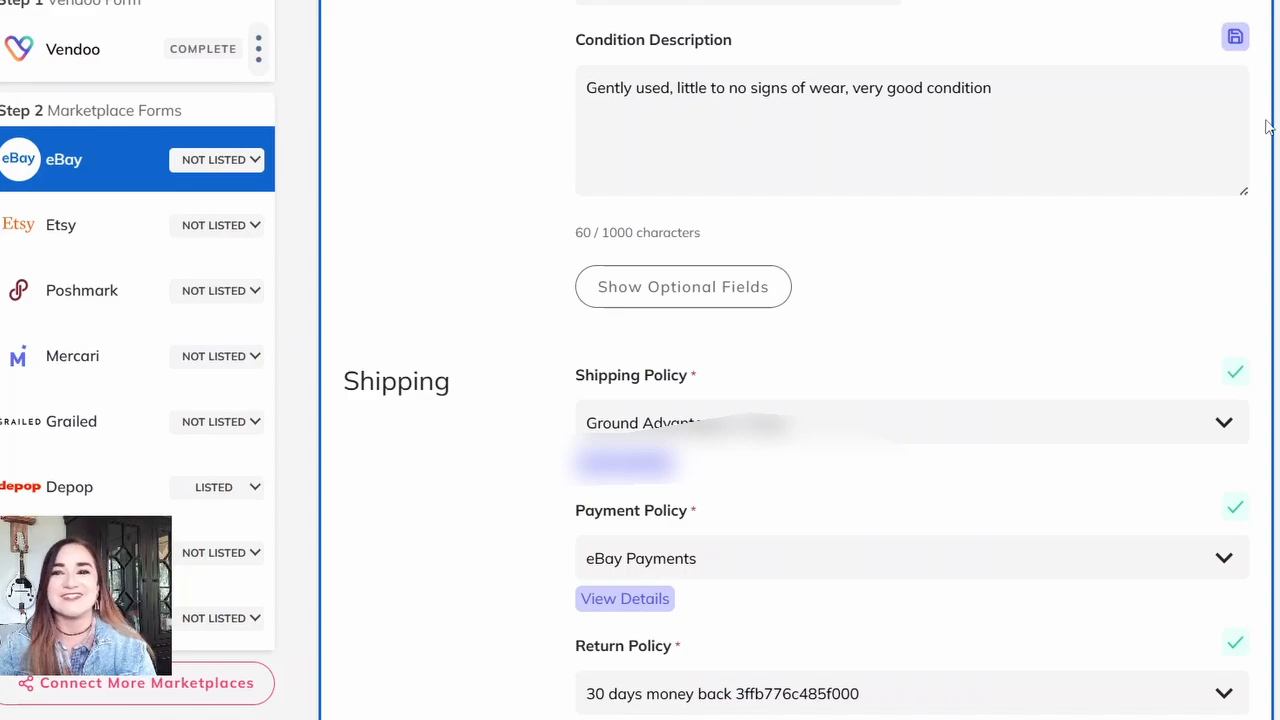
left_click(1238, 40)
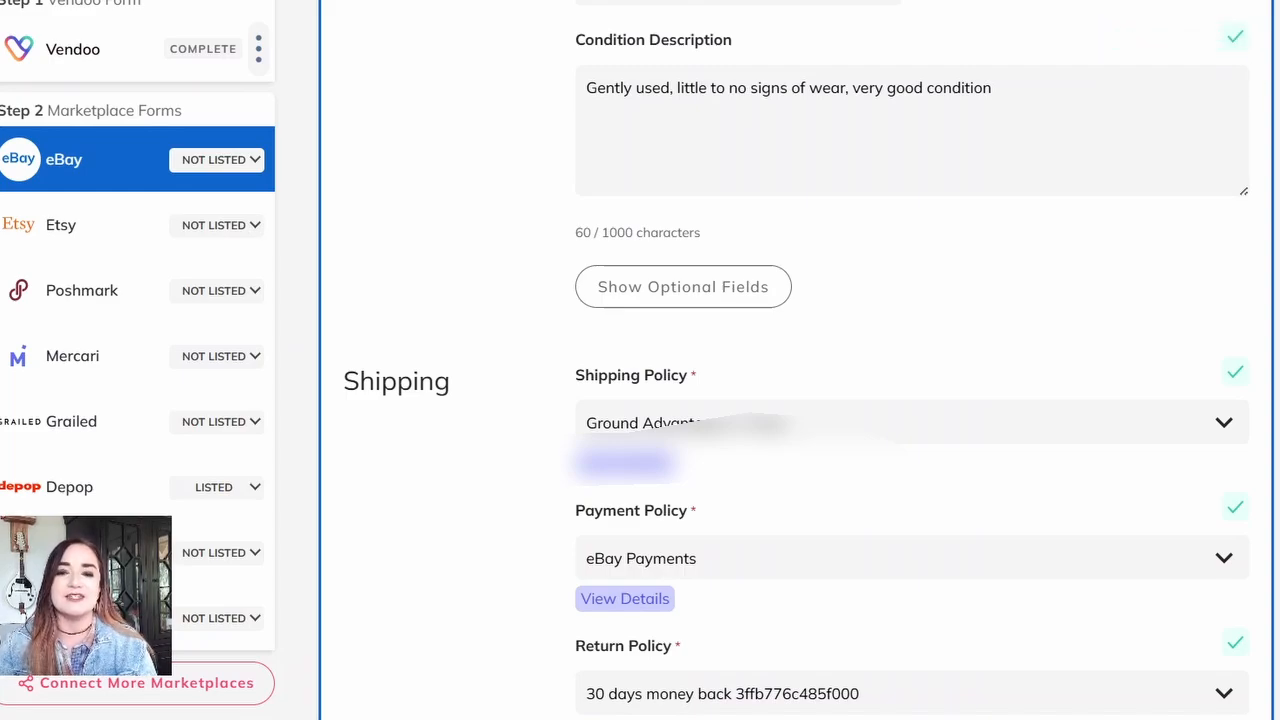
Step: Check the eBay shipping, payment, return and pricing settings and list the cardigan on eBay
scroll(796, 360, "down", 5)
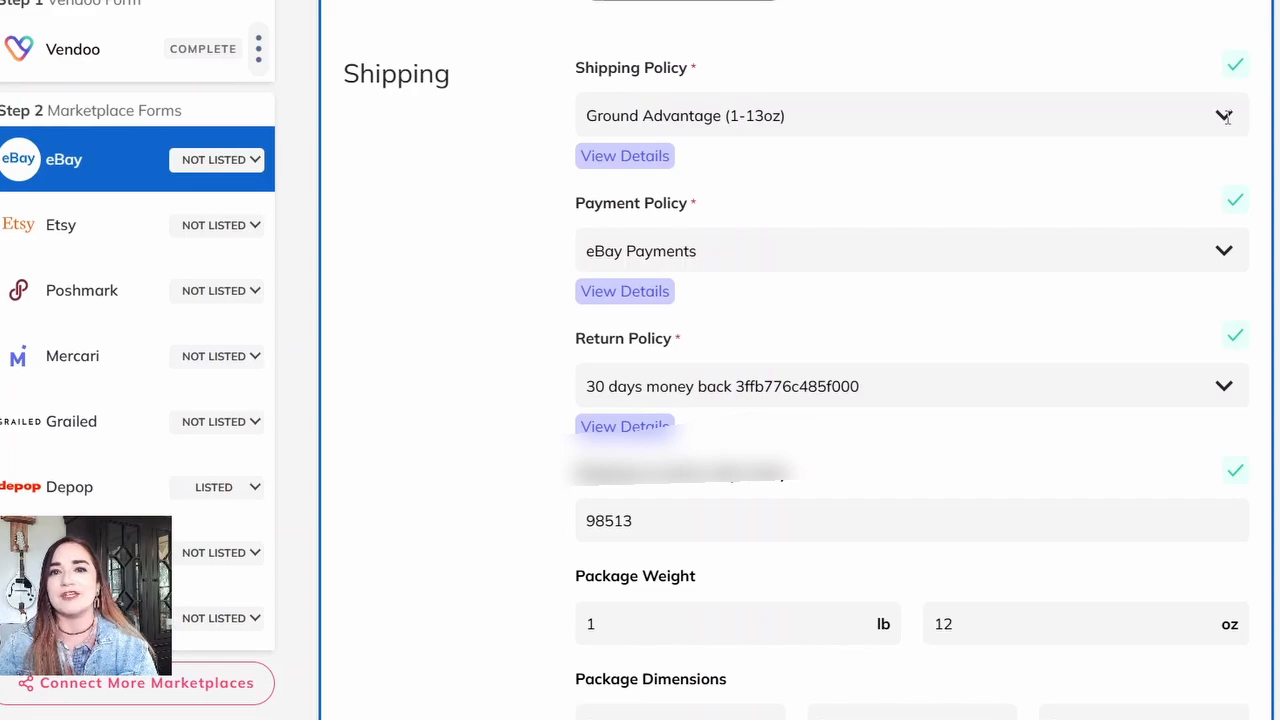
triple_click(625, 291)
left_click(625, 291)
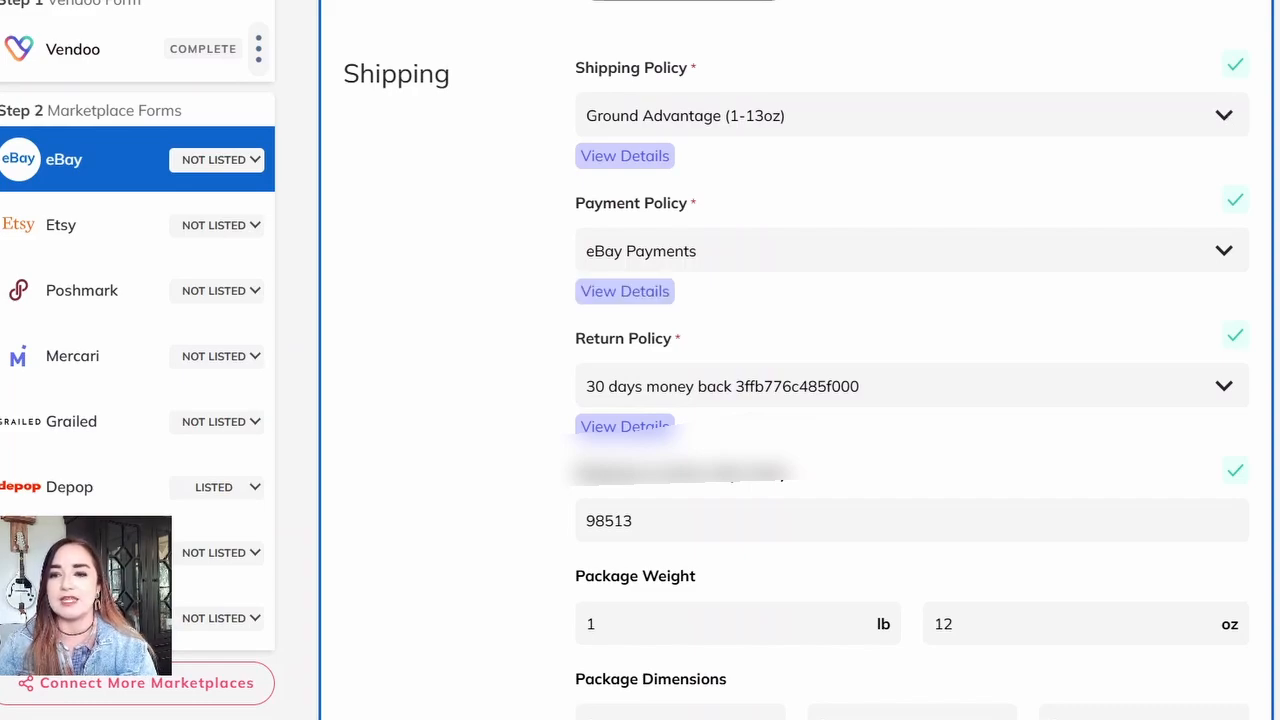
scroll(796, 358, "down", 4)
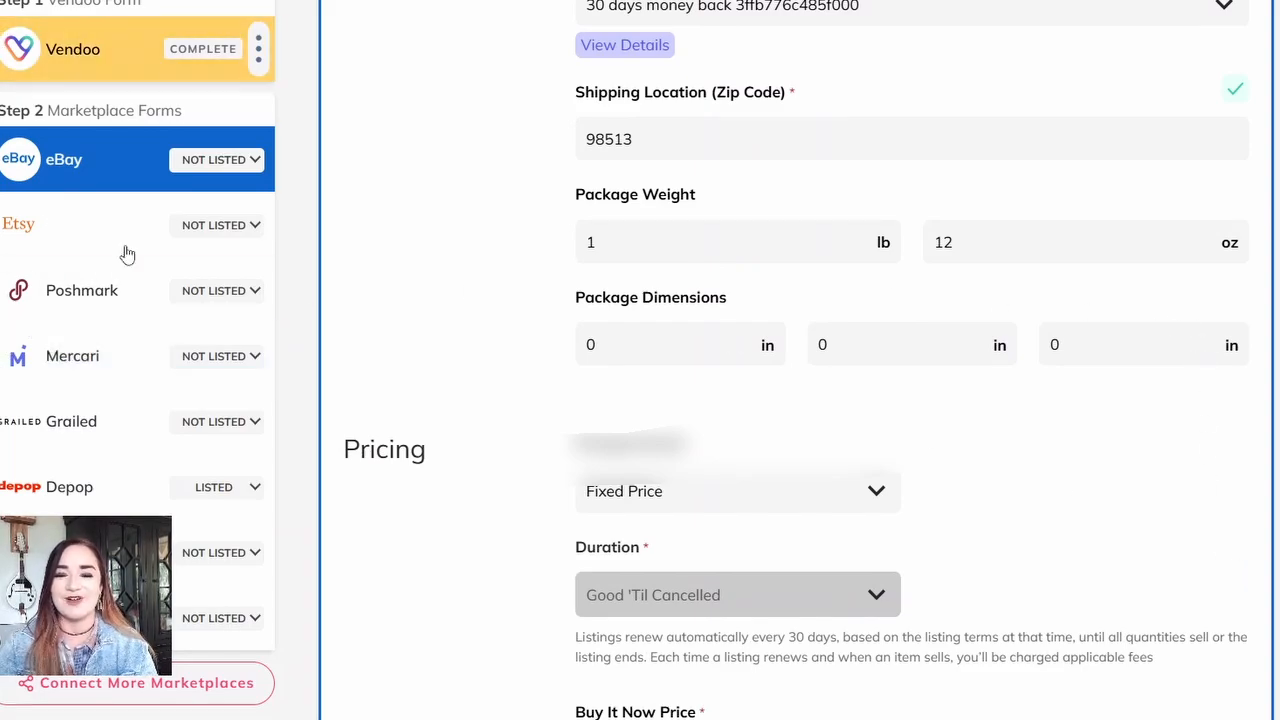
scroll(1260, 672, "down", 7)
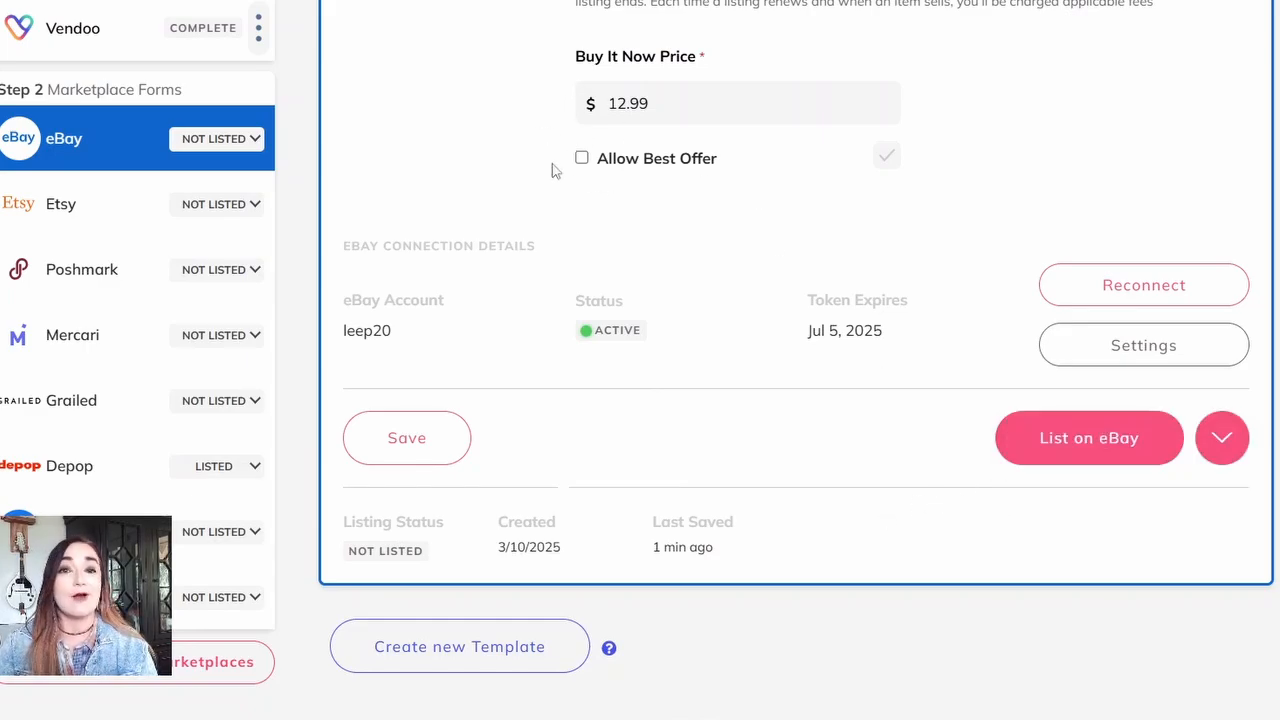
left_click(1078, 438)
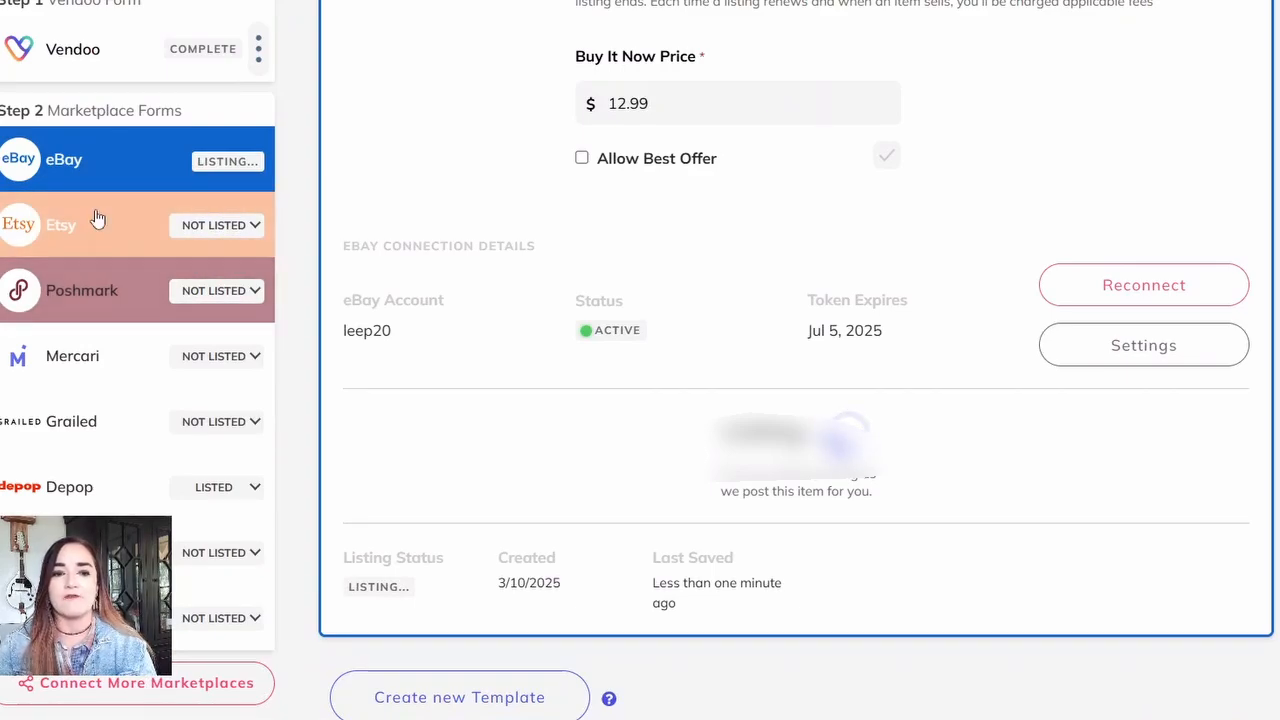
Step: Open the cardigan's Poshmark form, check its carried-over details and list the item on Poshmark
left_click(112, 285)
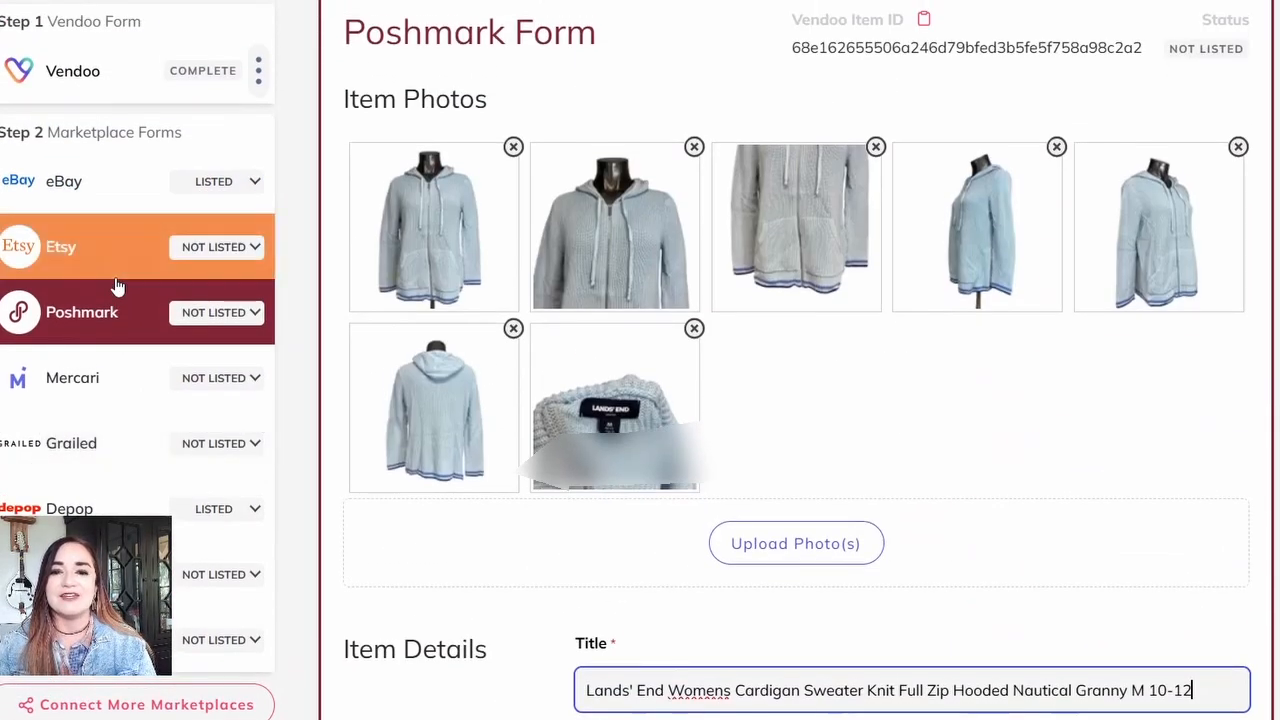
scroll(115, 286, "down", 5)
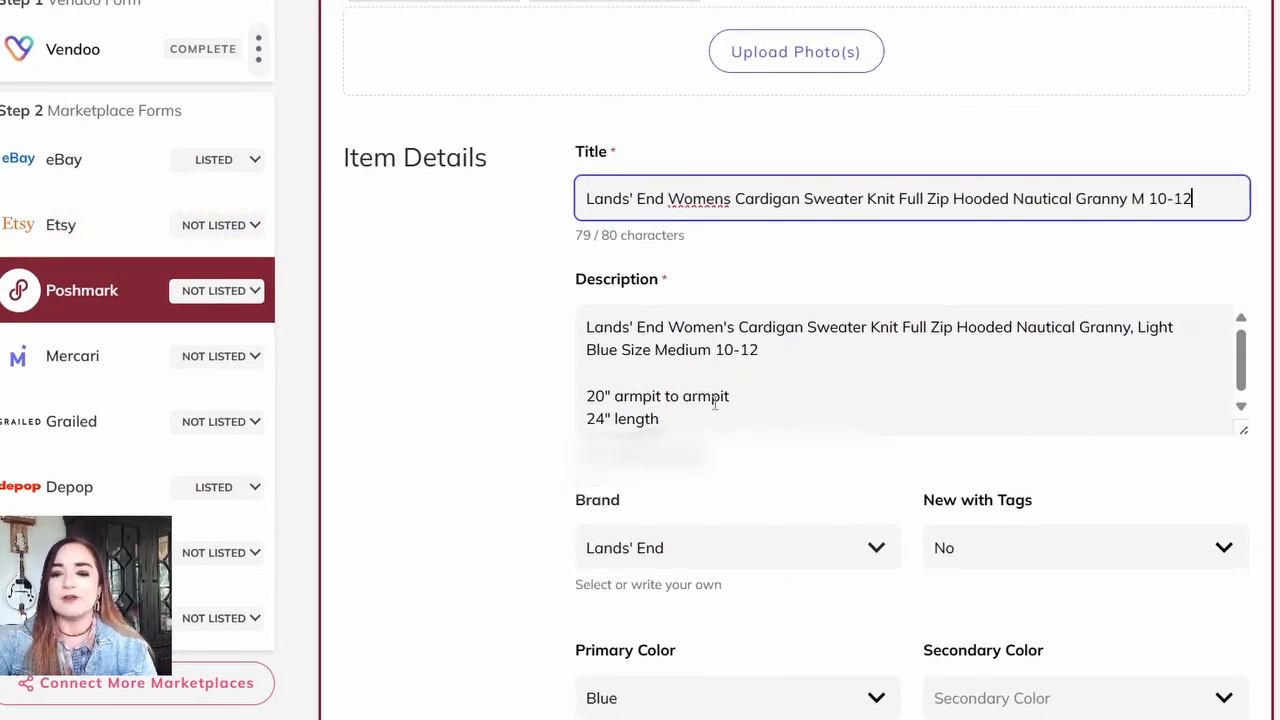
scroll(714, 403, "down", 5)
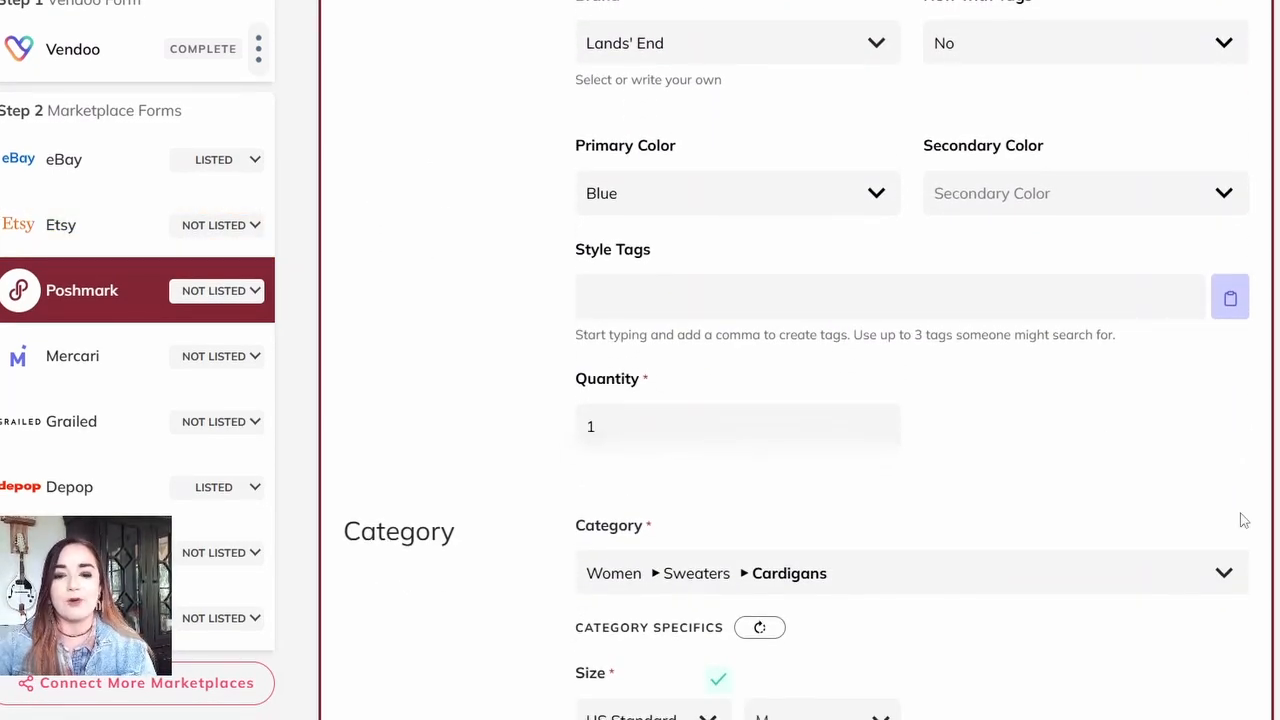
scroll(1240, 517, "down", 4)
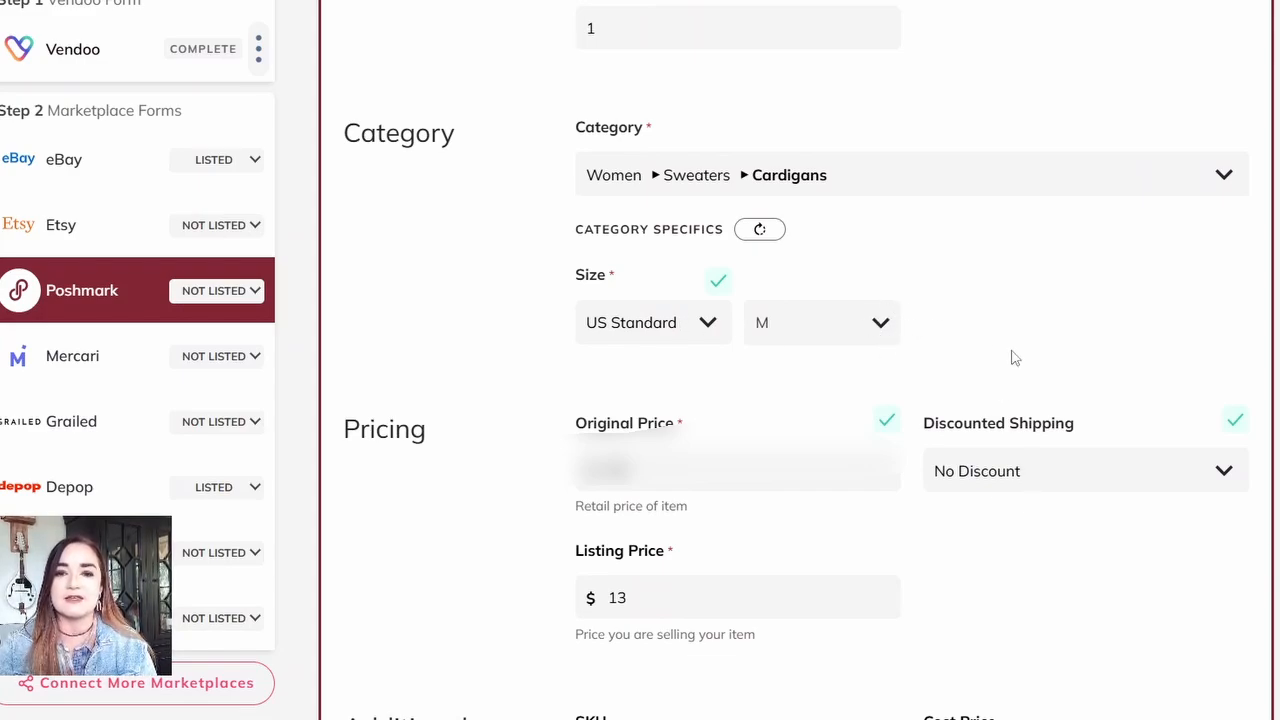
scroll(960, 353, "down", 3)
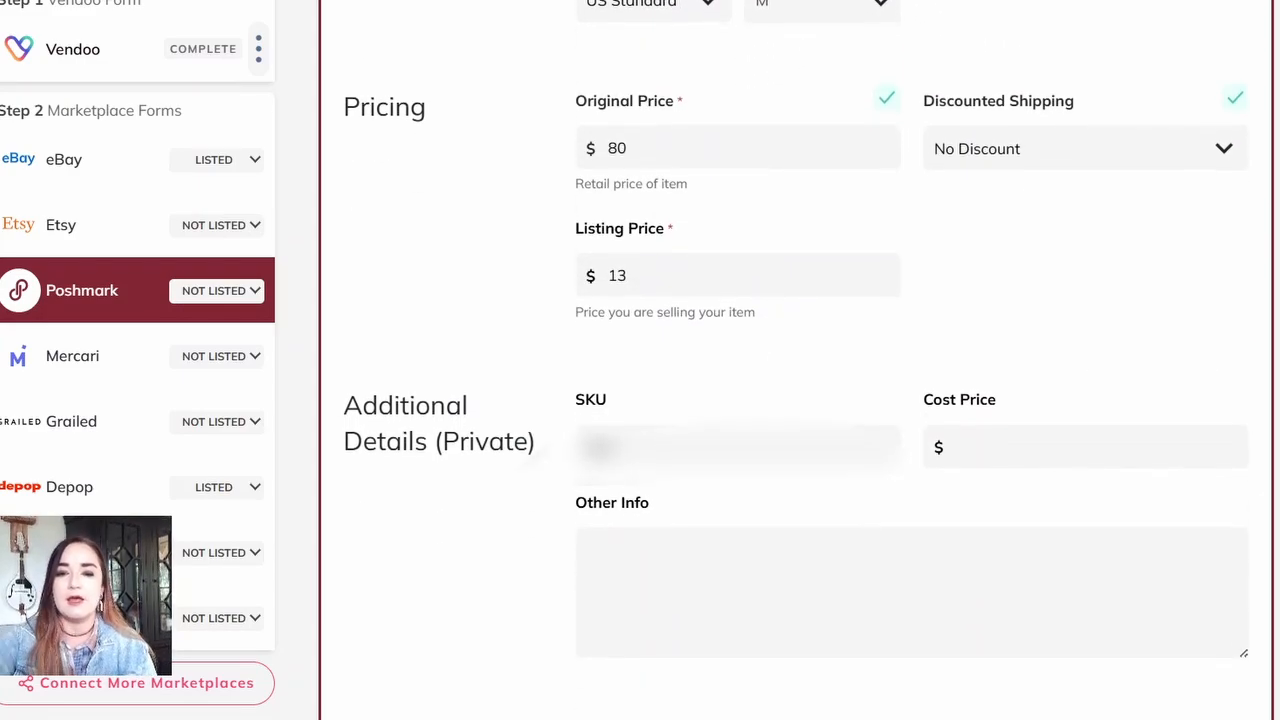
scroll(960, 353, "down", 4)
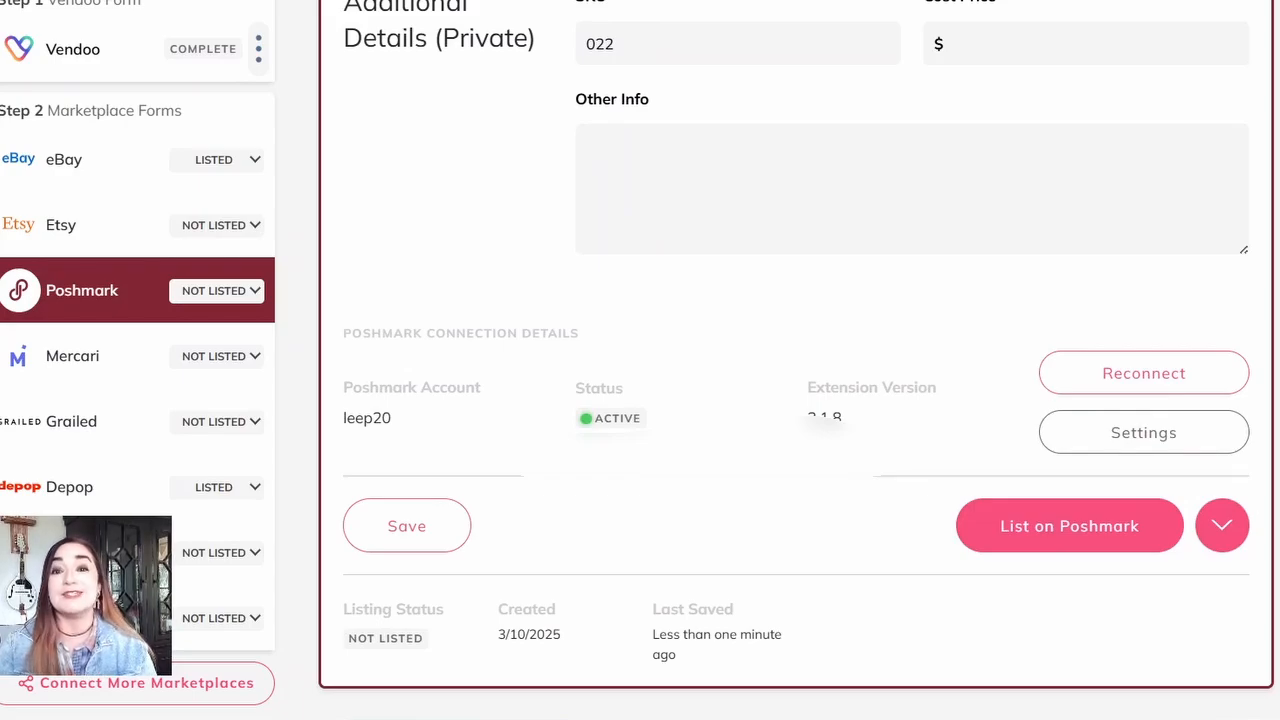
left_click(1052, 528)
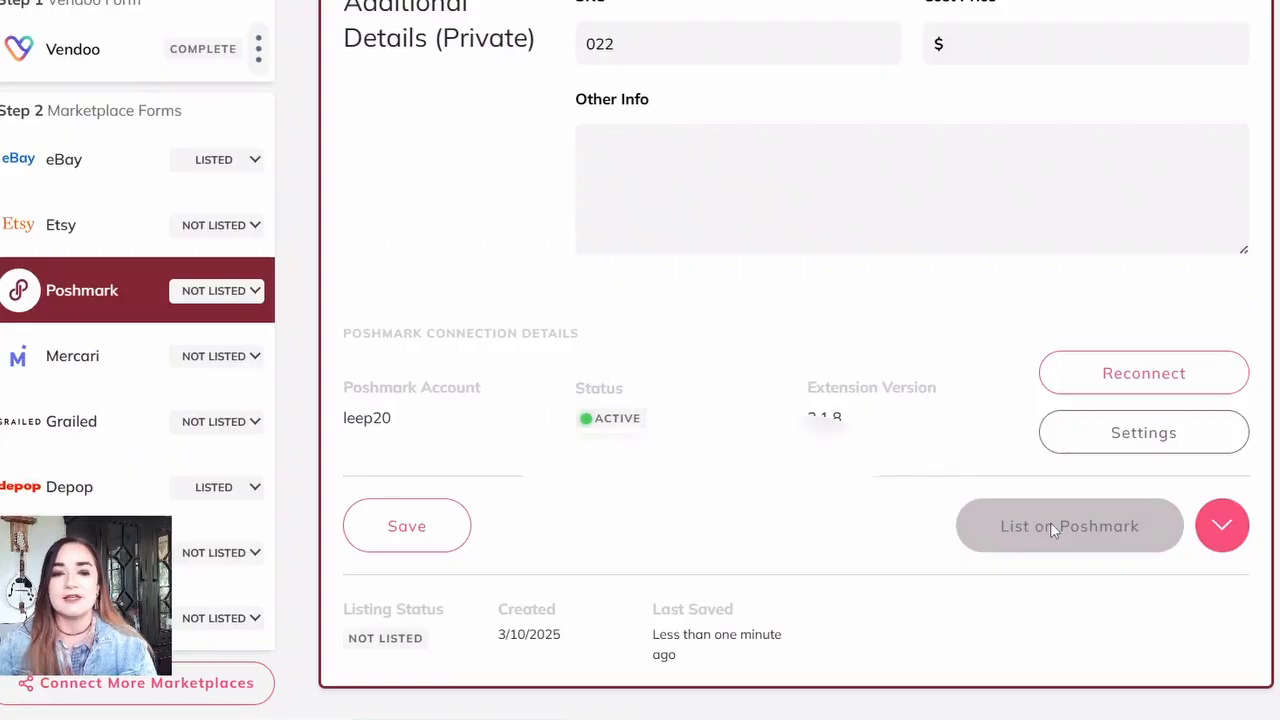
Step: Open the cardigan's Mercari form and set the shipping label to UPS SurePost, 2 - 8 days, $8.29, 2 lb
left_click(80, 356)
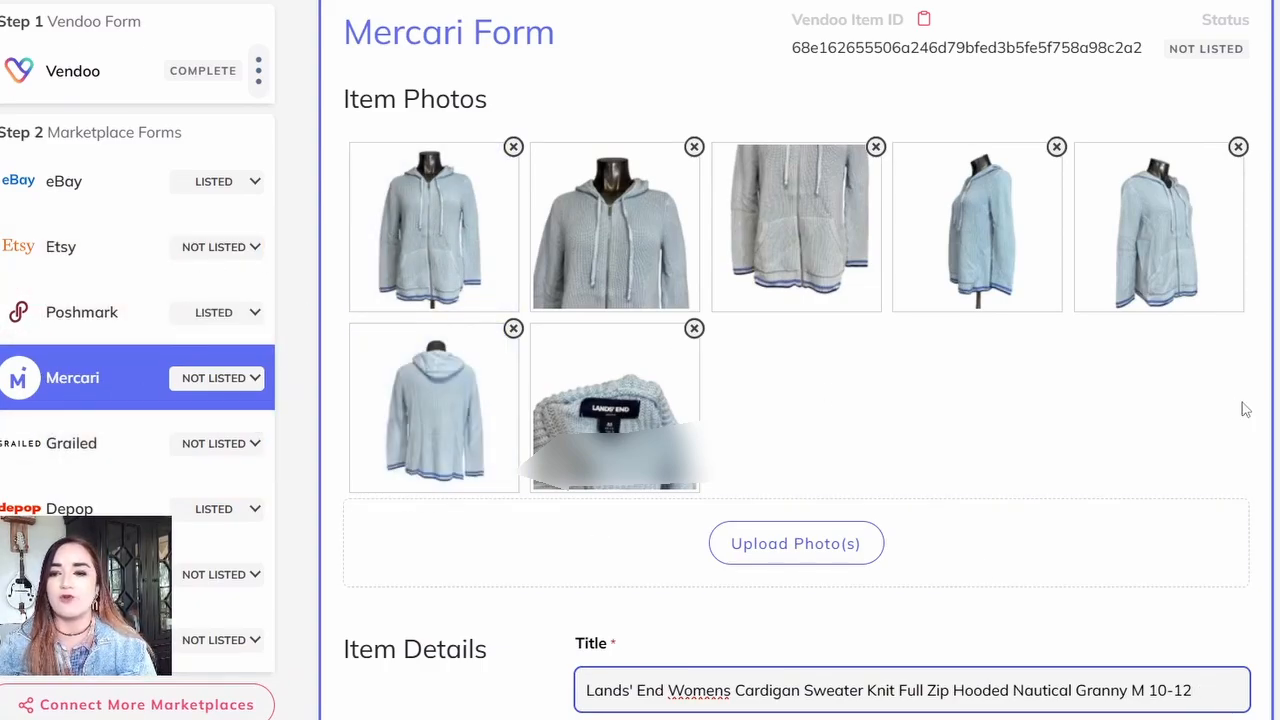
scroll(1245, 410, "down", 8)
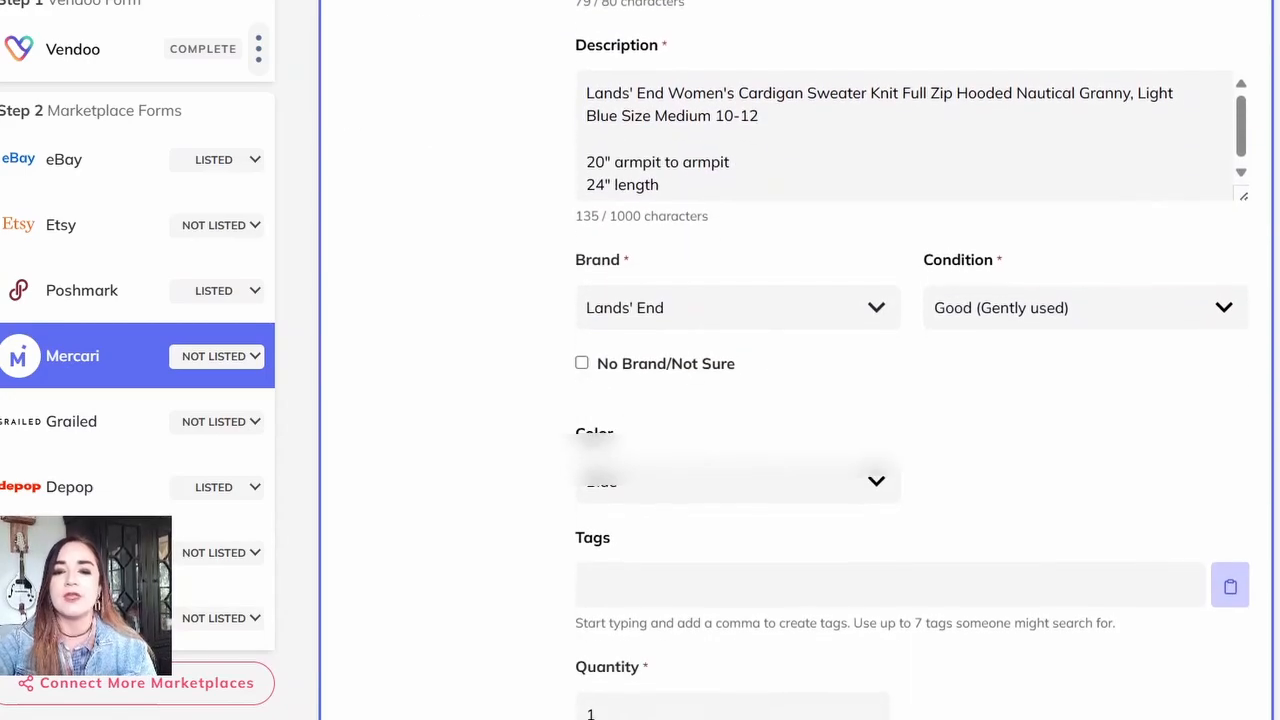
scroll(910, 400, "down", 7)
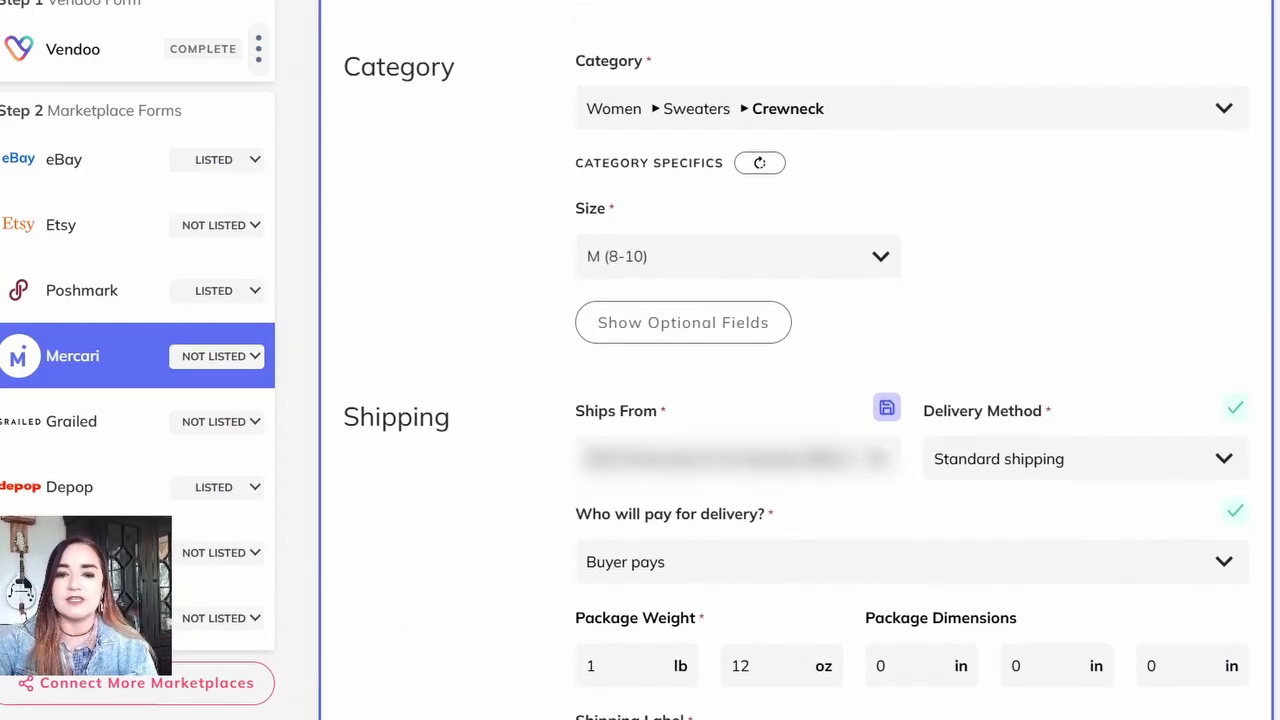
scroll(910, 400, "down", 7)
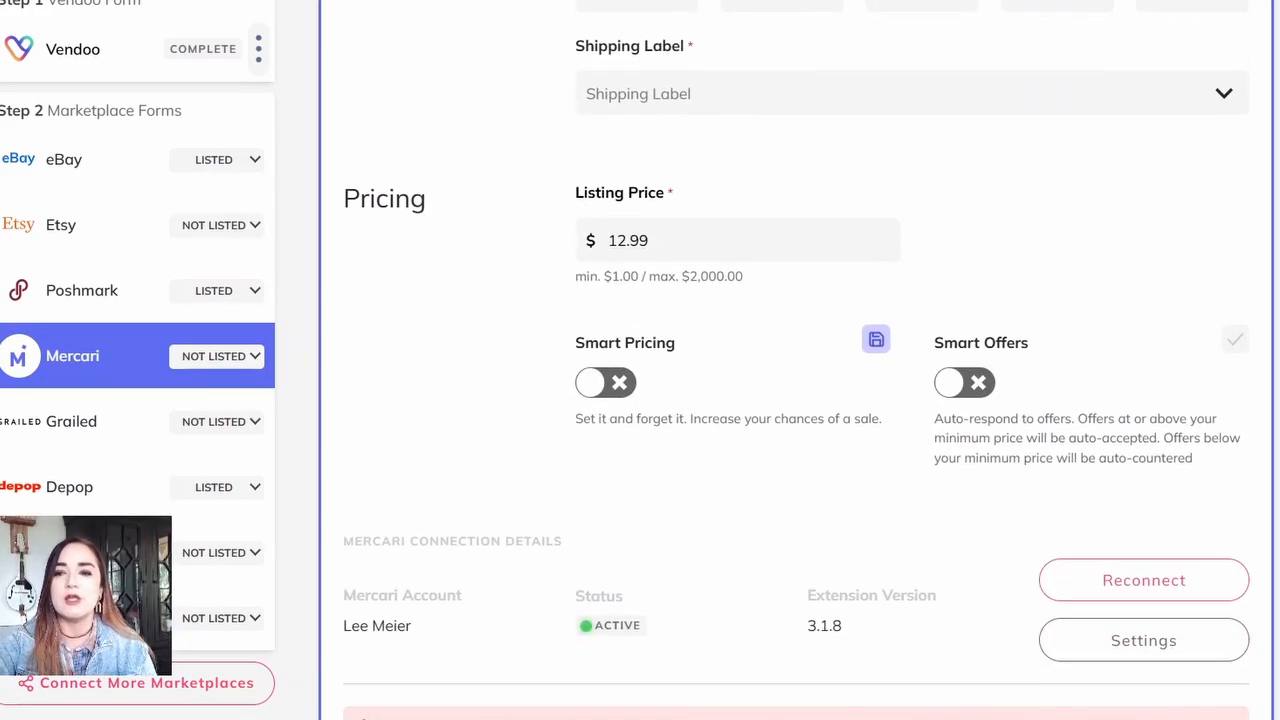
left_click(910, 94)
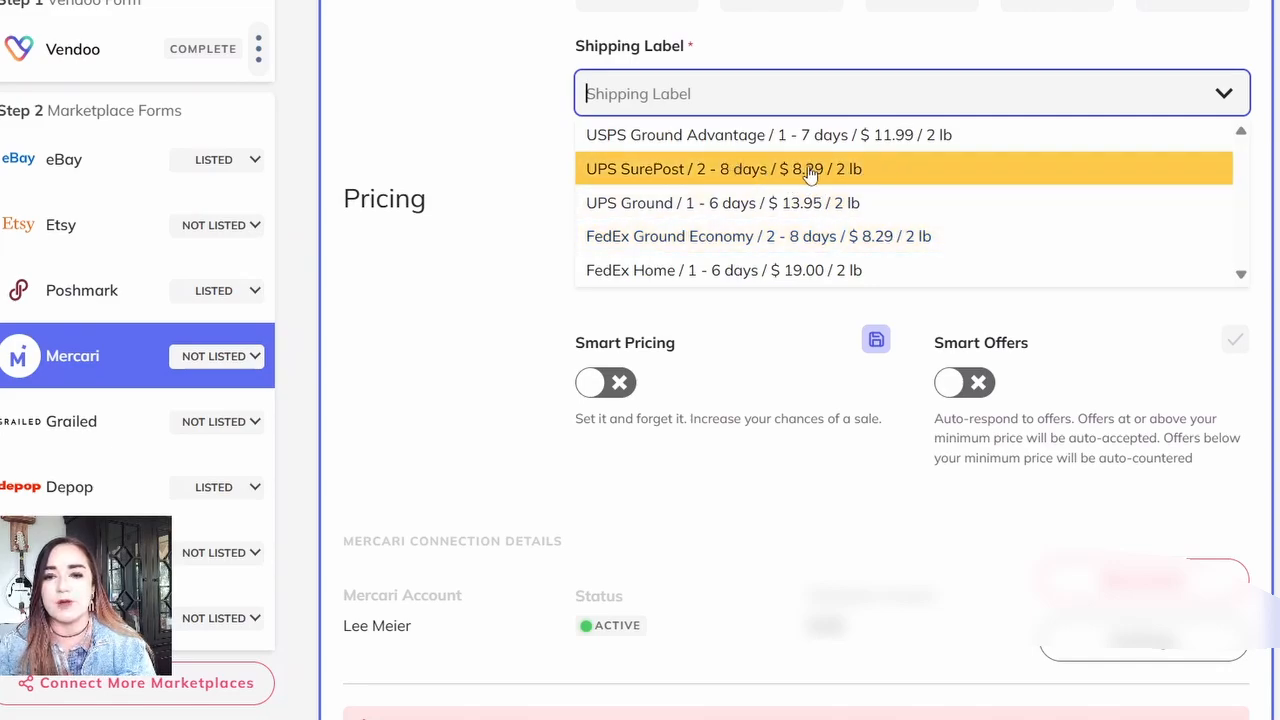
left_click(877, 184)
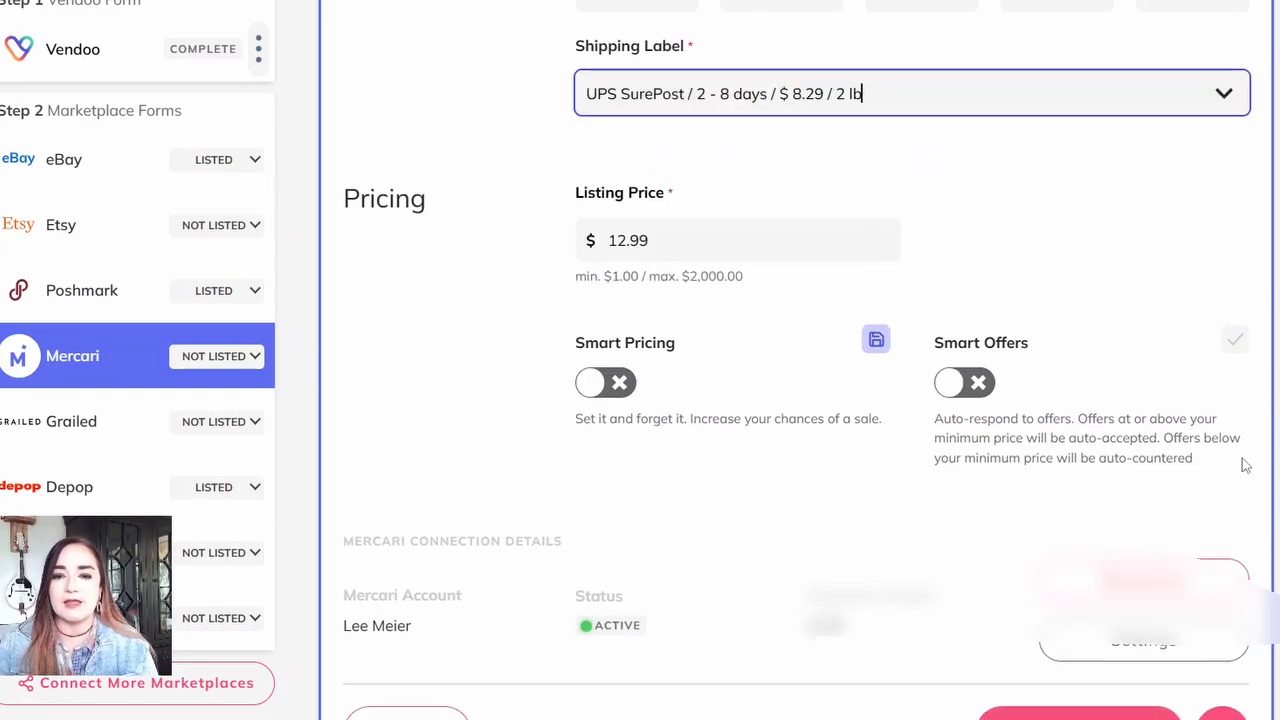
Step: List the cardigan on Mercari
scroll(877, 186, "down", 1)
scroll(796, 360, "down", 2)
left_click(1078, 417)
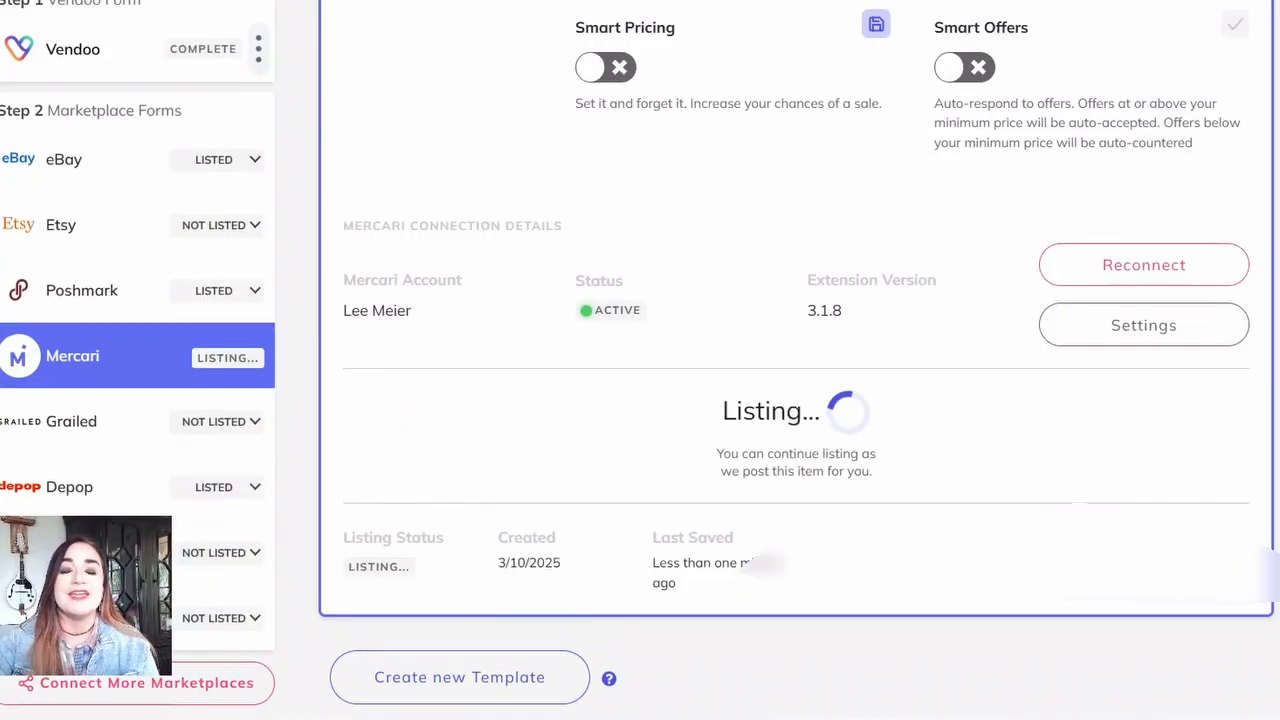
Step: Return to the inventory and look over the newest items imported from Depop
scroll(796, 360, "up", 14)
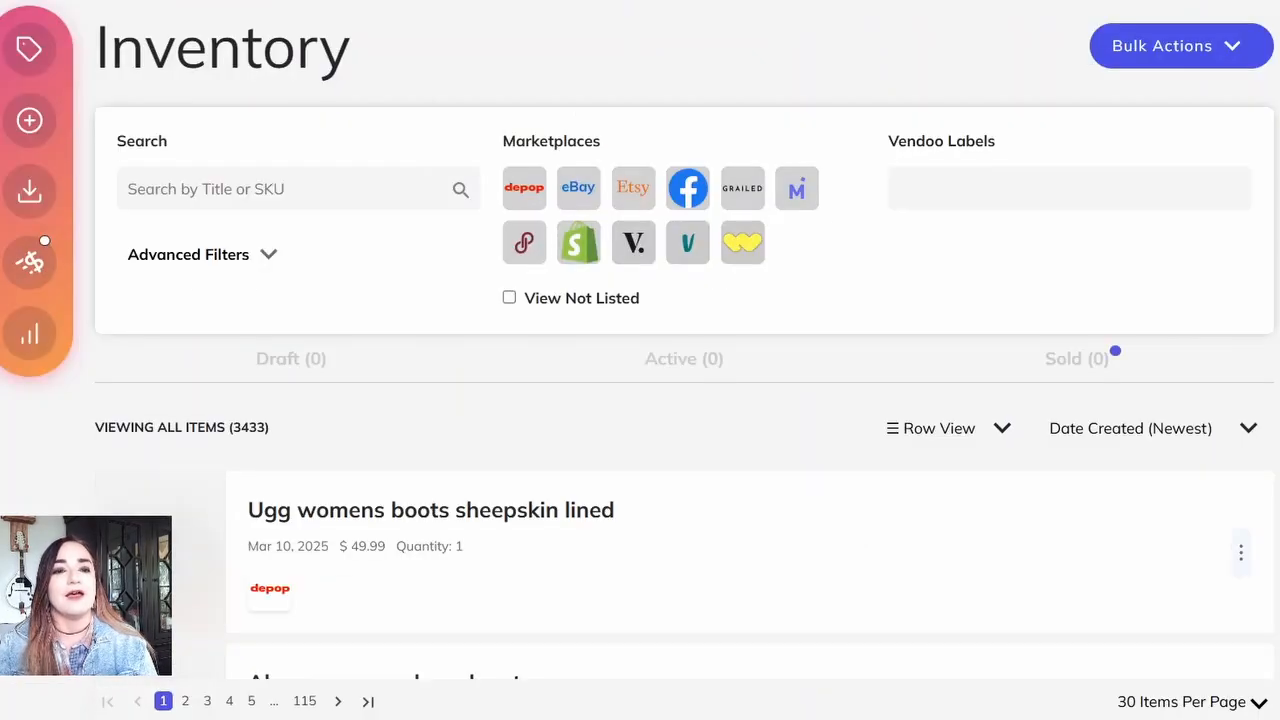
scroll(680, 360, "down", 8)
scroll(680, 360, "up", 7)
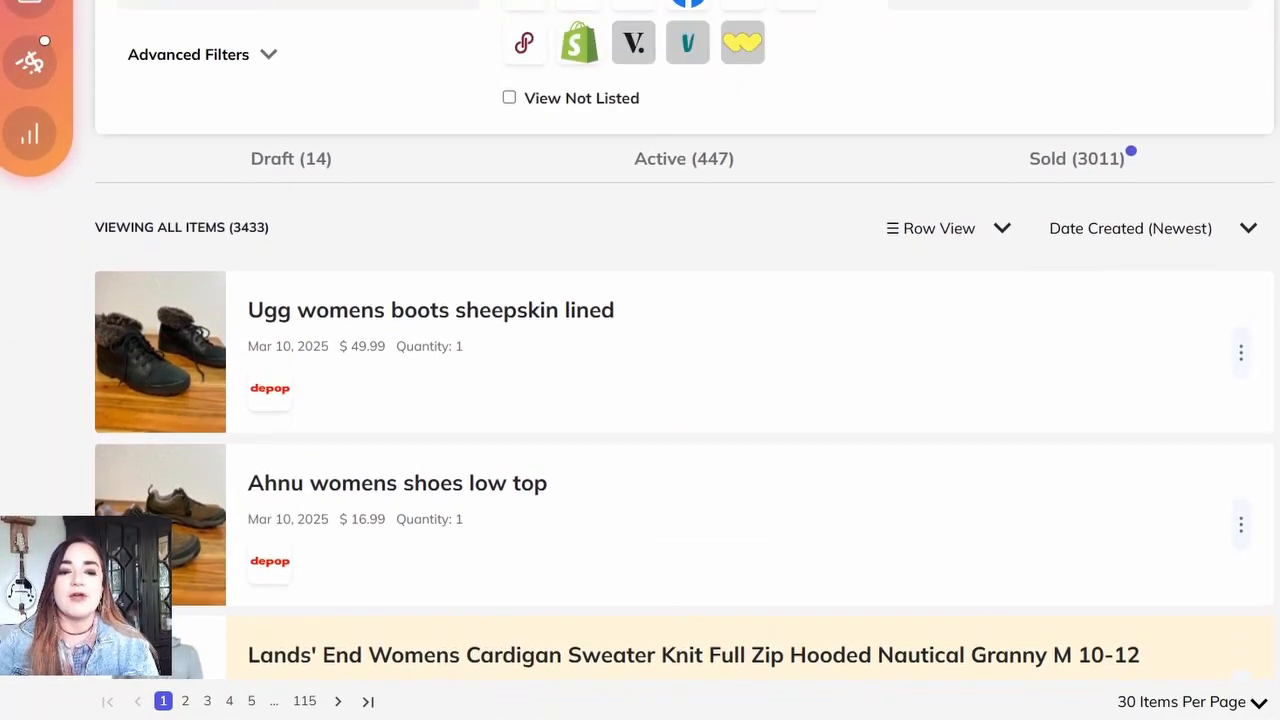
Step: Open the Ahnu womens shoes low top item and remove the background from all of its photos
left_click(415, 497)
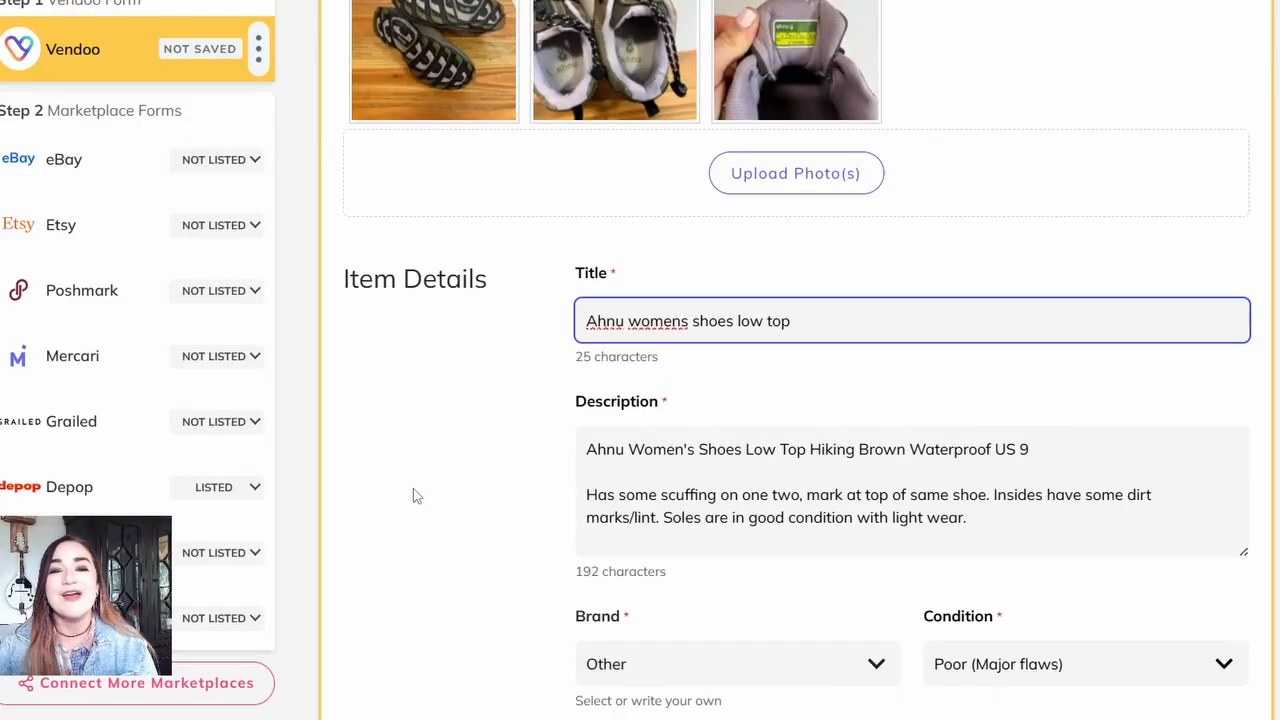
scroll(798, 360, "up", 3)
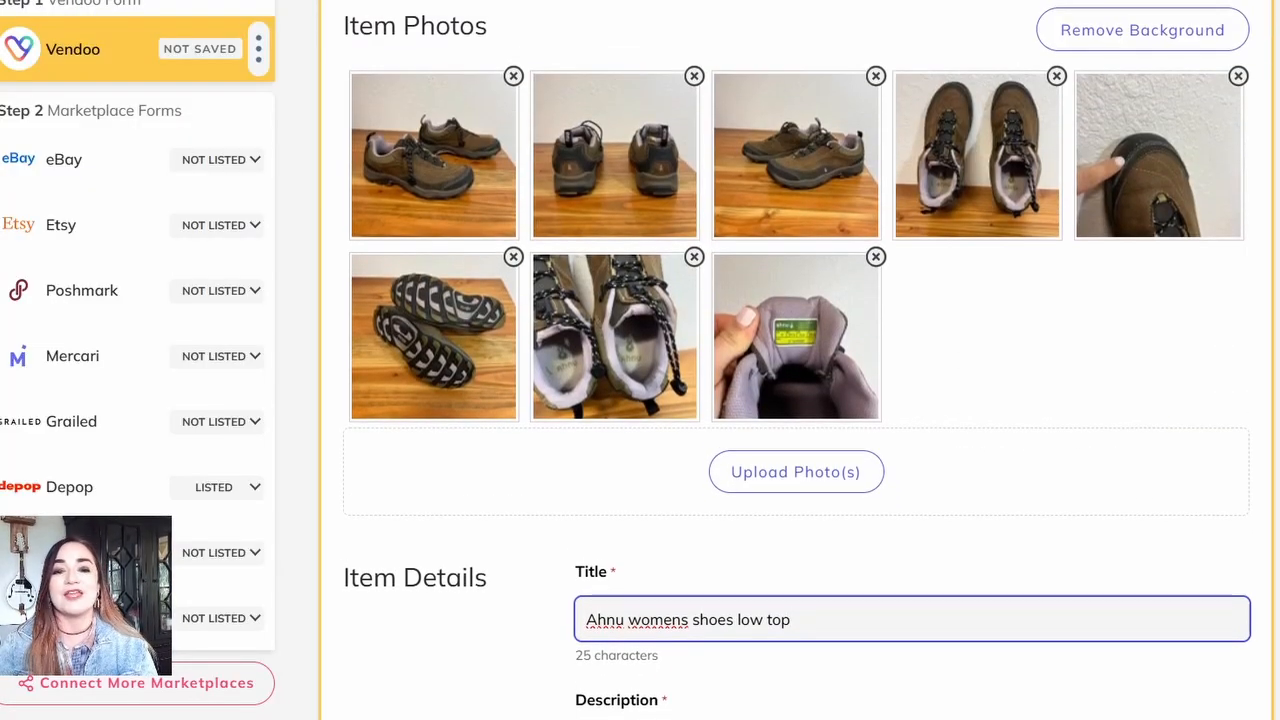
left_click(1096, 13)
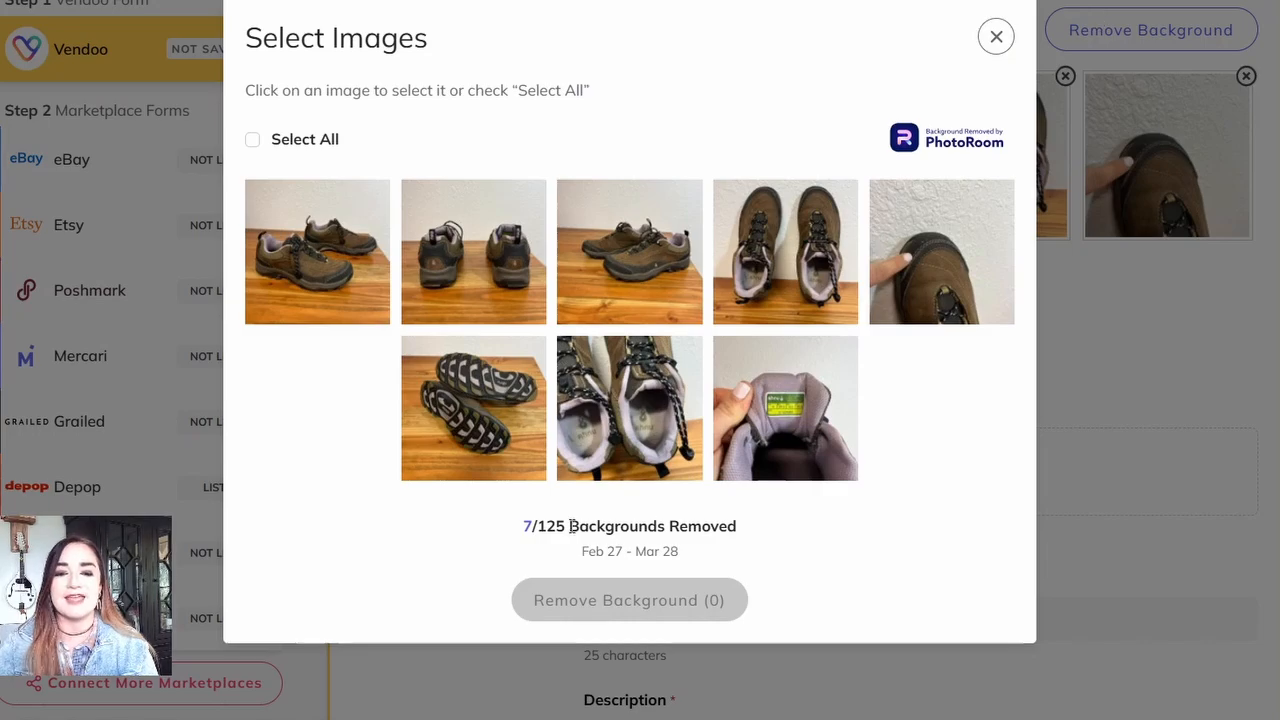
left_click(254, 139)
left_click(592, 602)
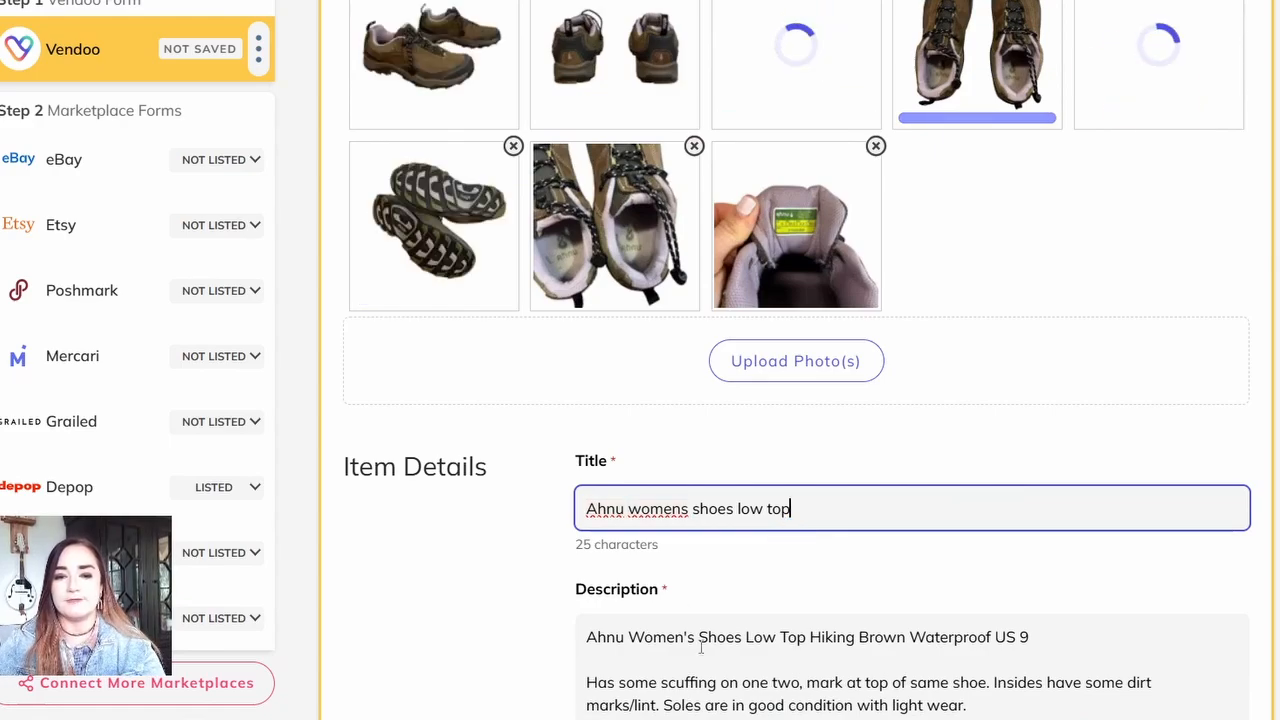
Step: Capitalize the words in the item title so it reads "Ahnu Womens Shoes Low Top"
left_click(639, 511)
key("BackSpace")
type("W")
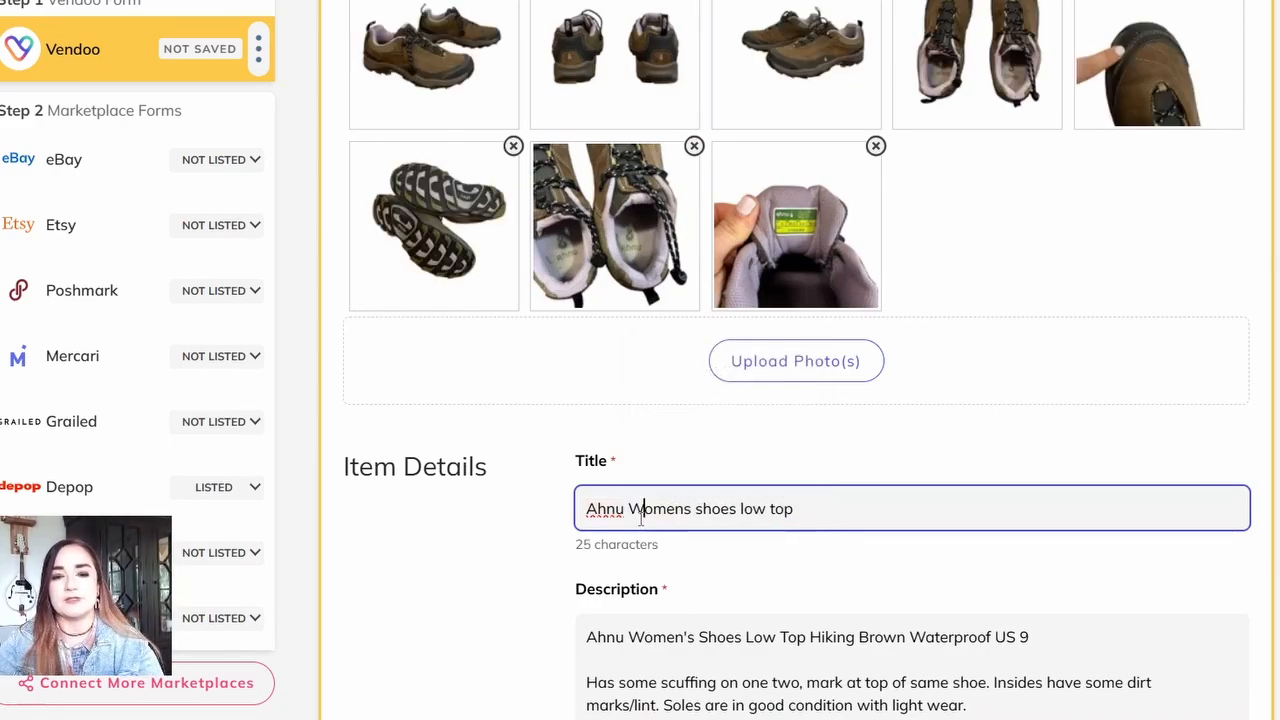
left_click(701, 512)
key("BackSpace")
type("S")
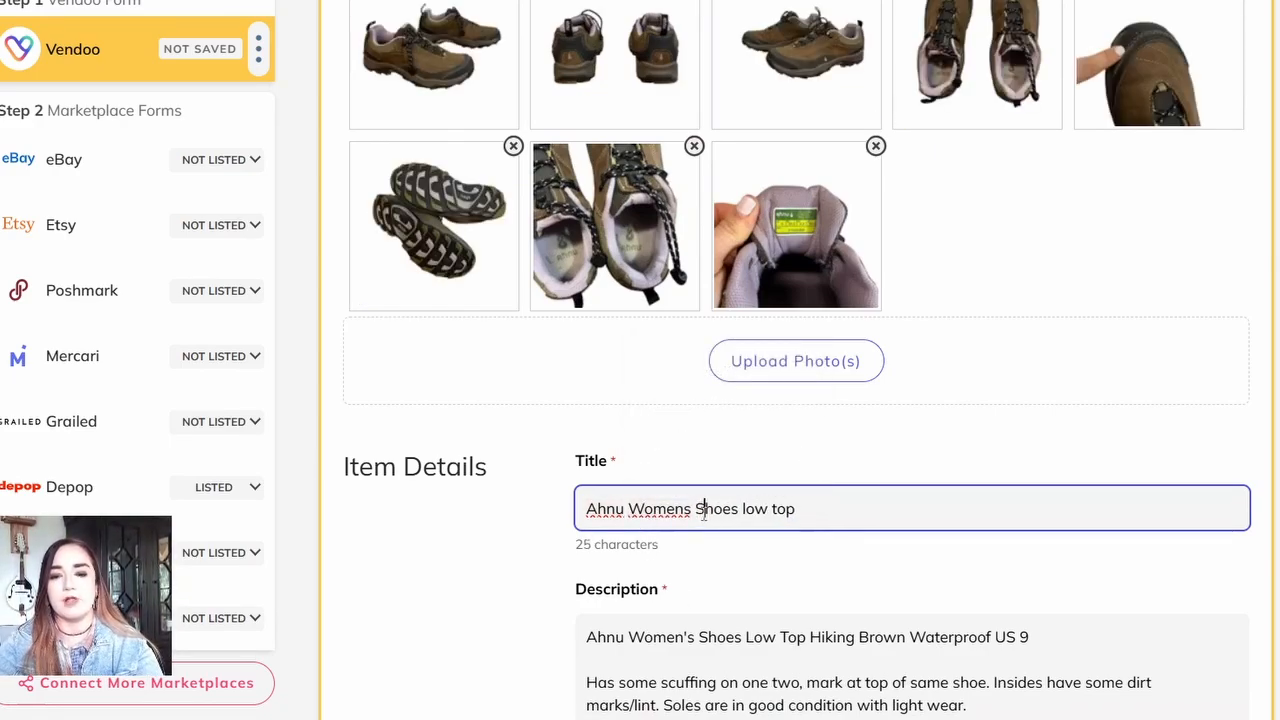
key("BackSpace")
type("L")
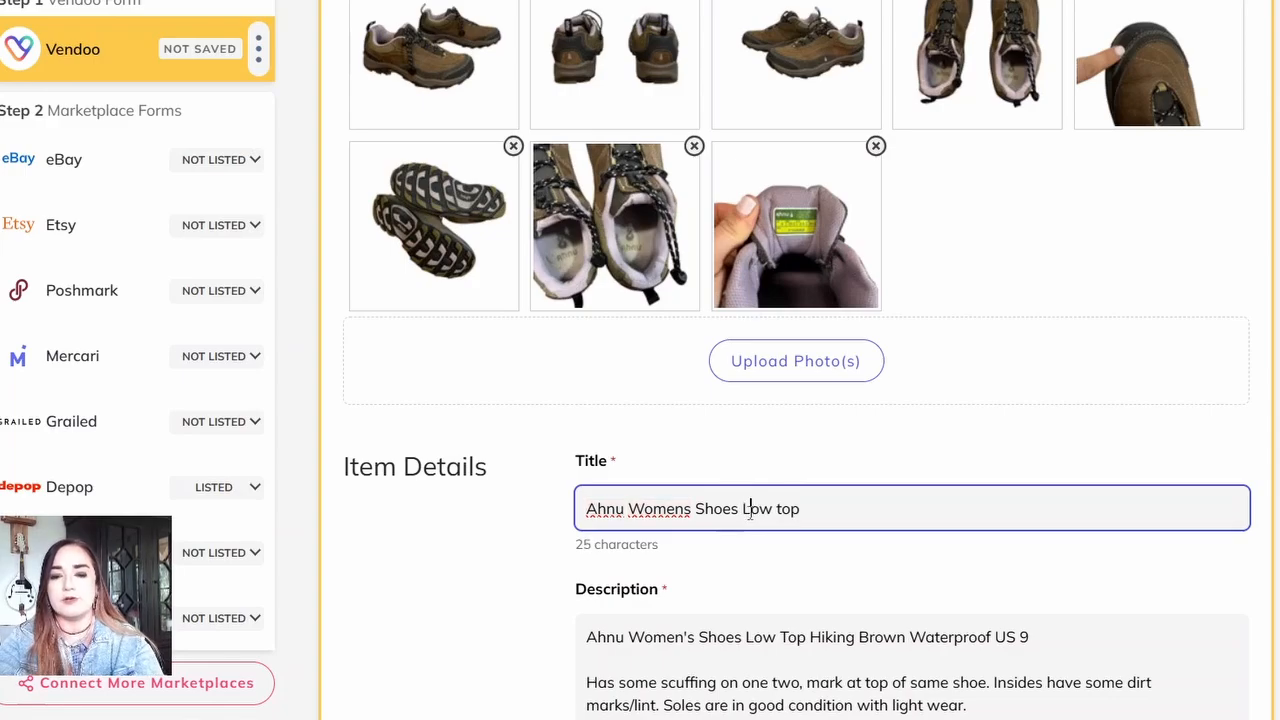
key("BackSpace")
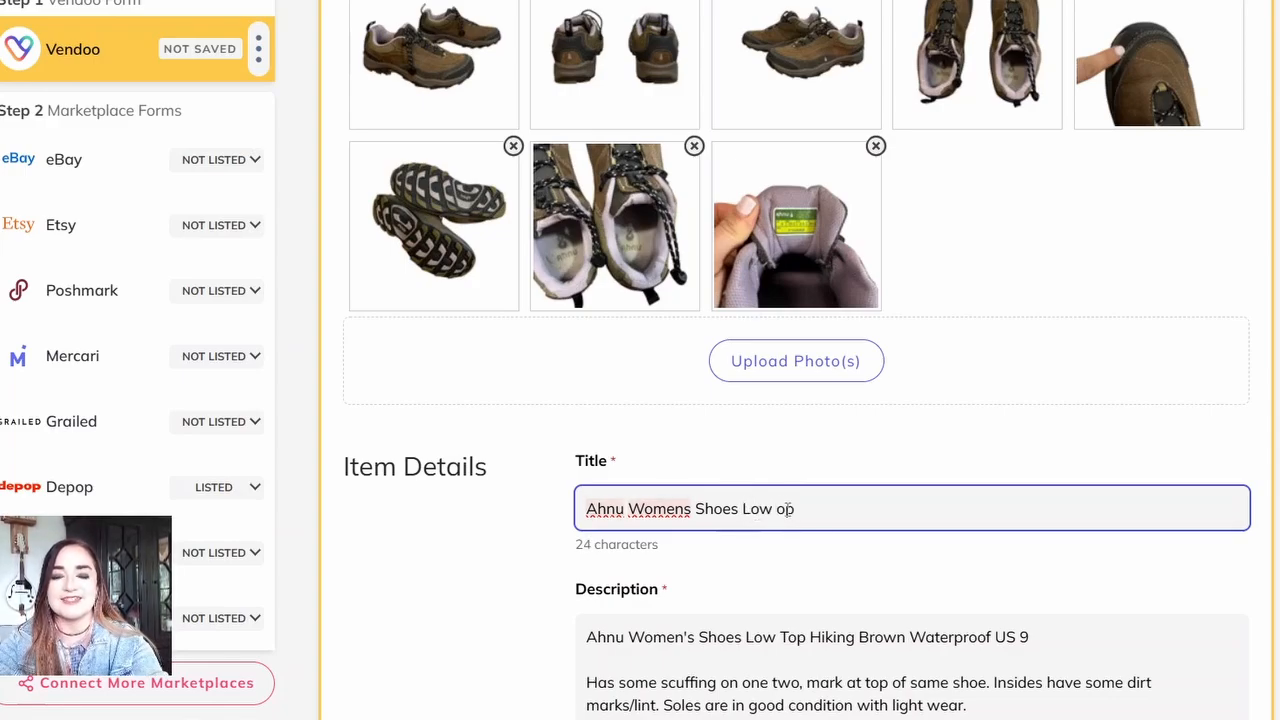
type("T")
left_click(877, 506)
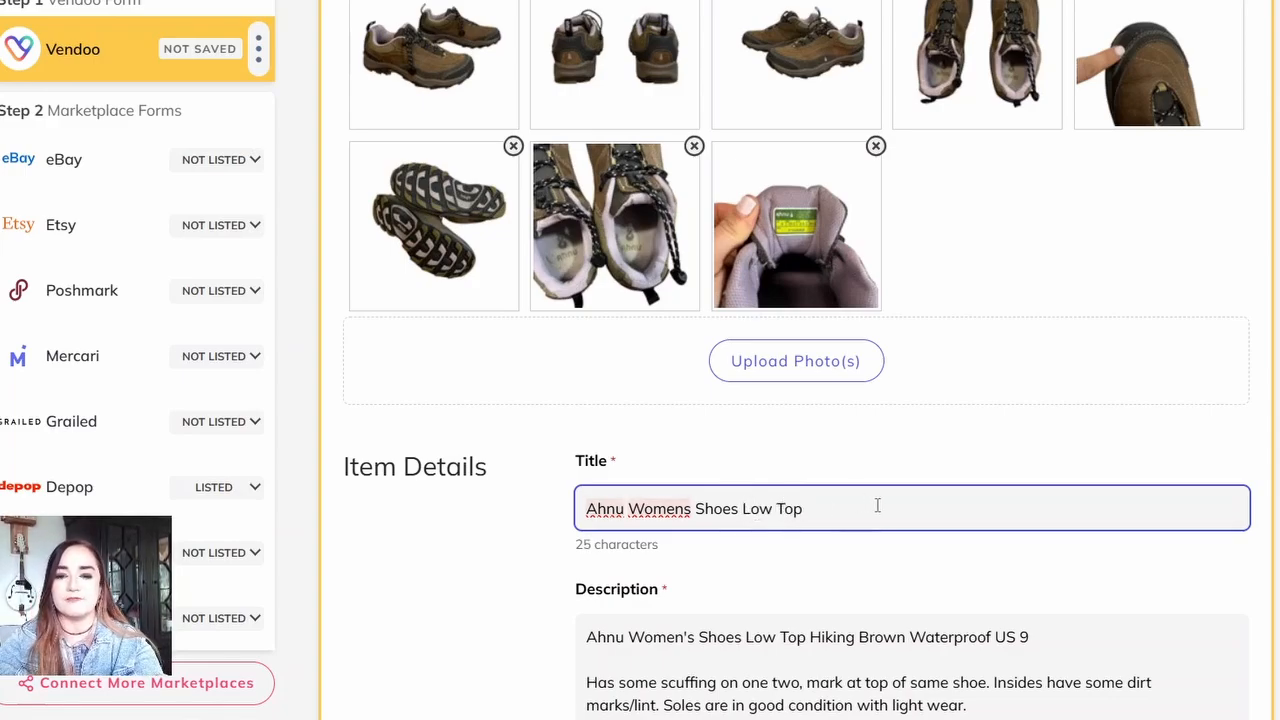
Step: Append "Hiking Brown Waterproof US 9" from the description to the title and insert "Casual Lace Up" before "Waterproof"
left_click(821, 637)
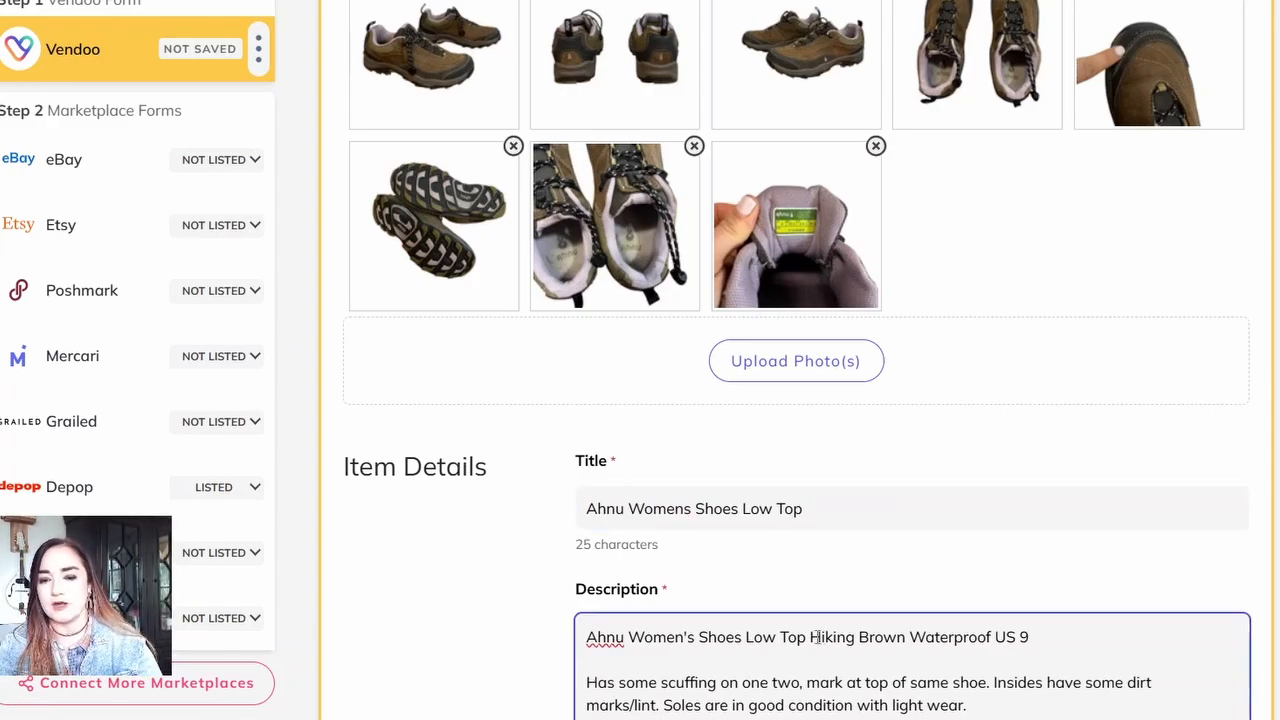
left_click_drag(814, 637, 1044, 647)
key("ctrl+c")
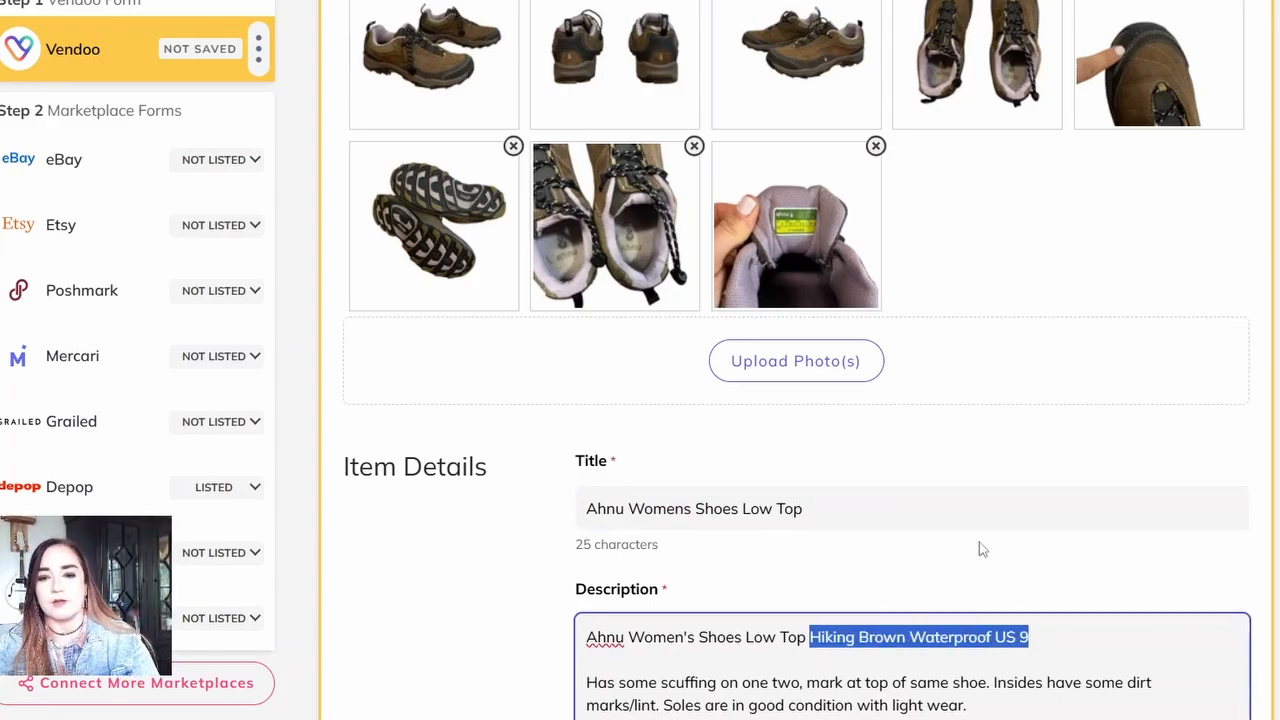
left_click(946, 512)
key("ctrl+v")
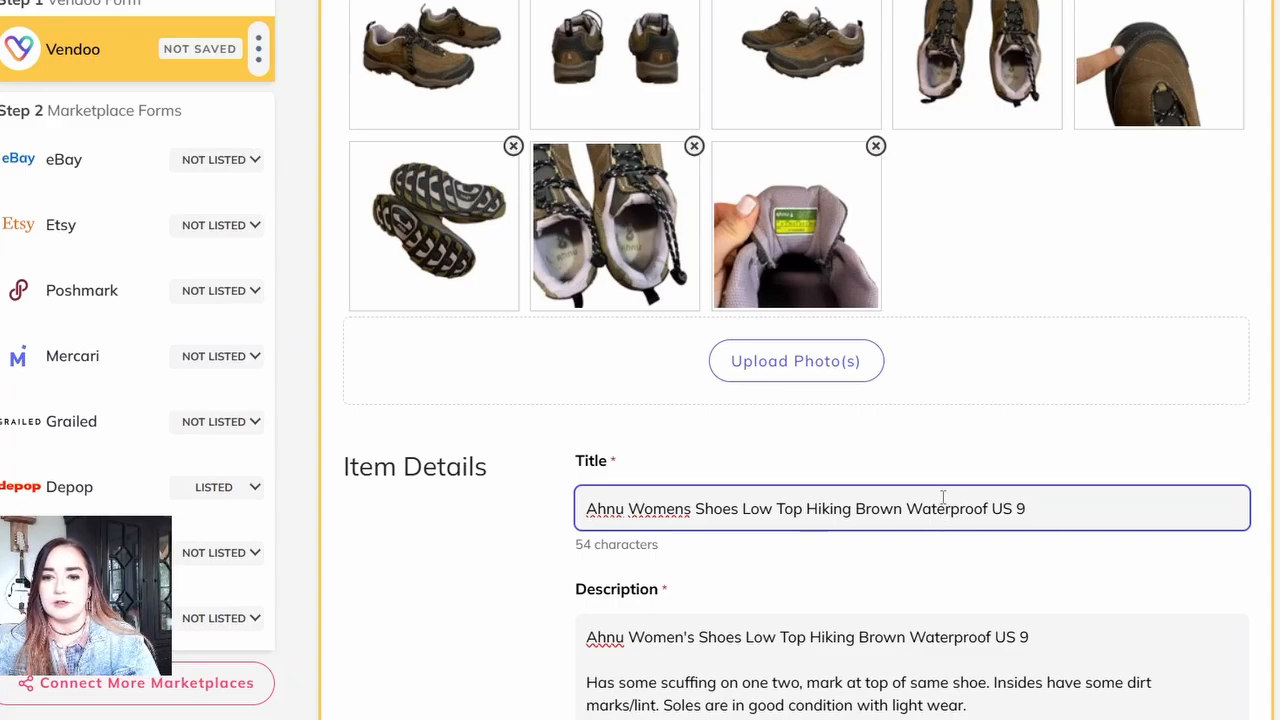
left_click(907, 508)
type("Casual")
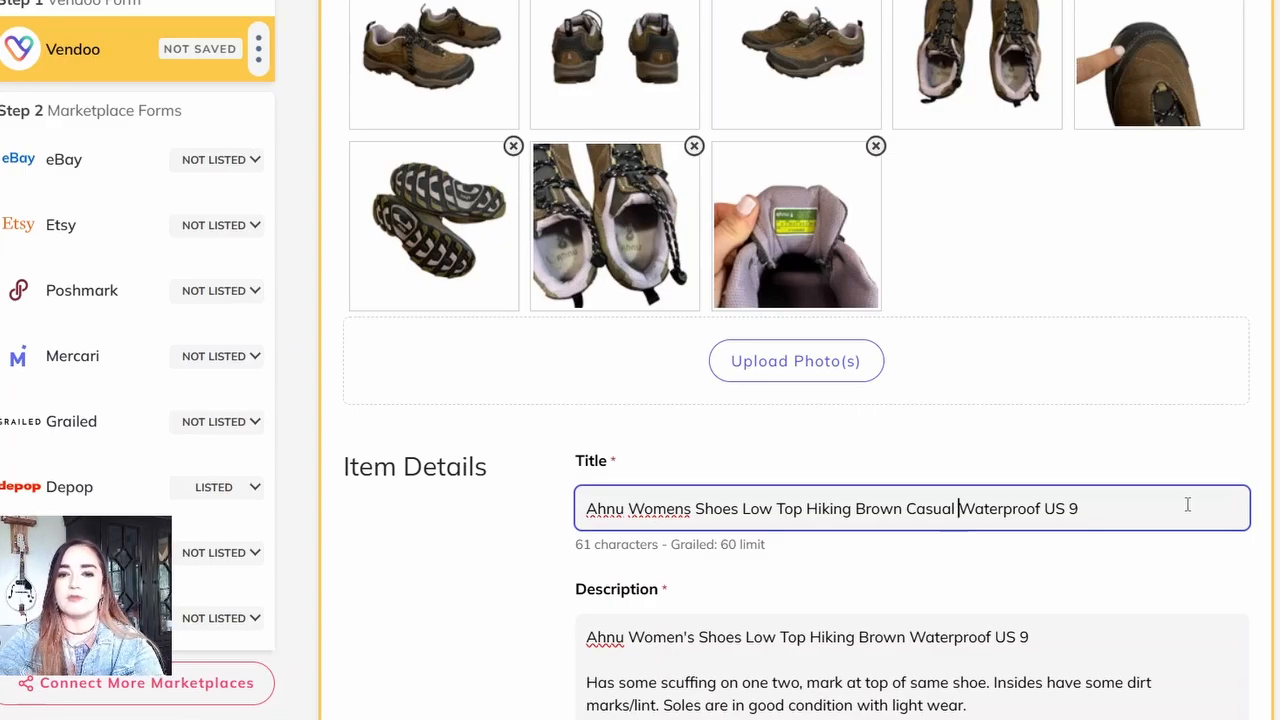
type("Lace Up")
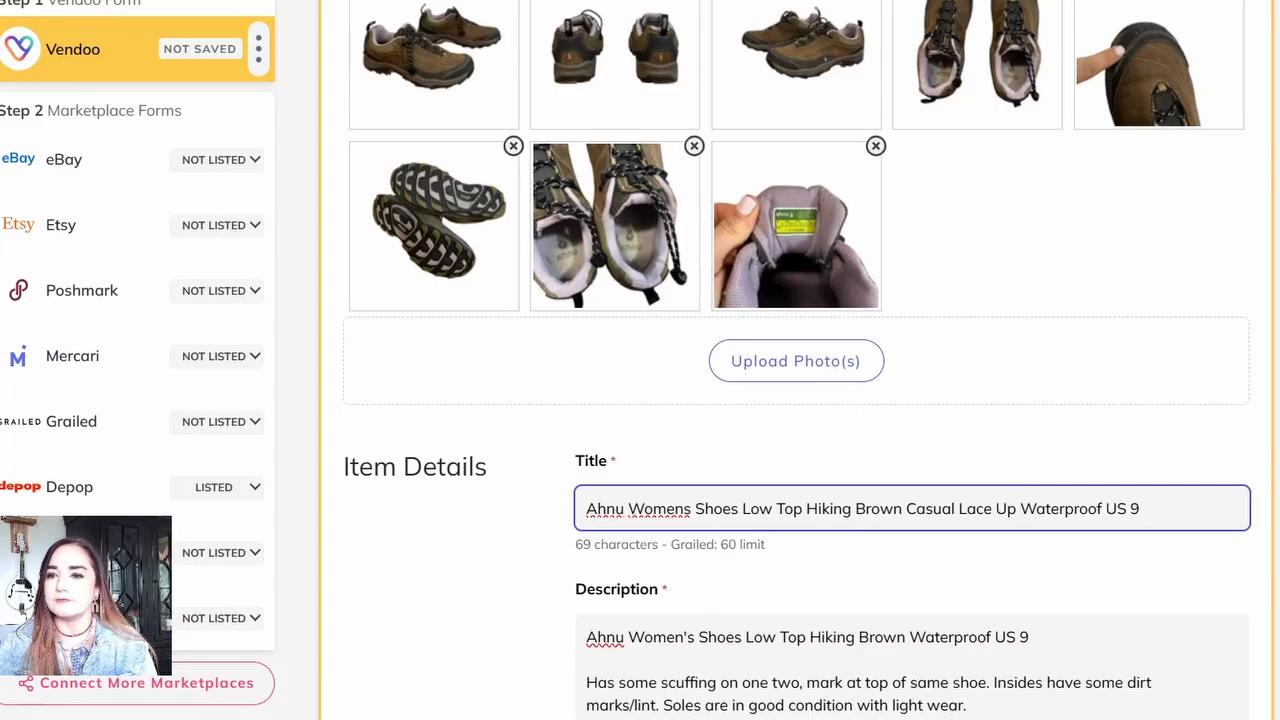
Step: Set the shoes' brand to Ahnu and their condition to Pre-Owned - Fair
scroll(800, 400, "down", 5)
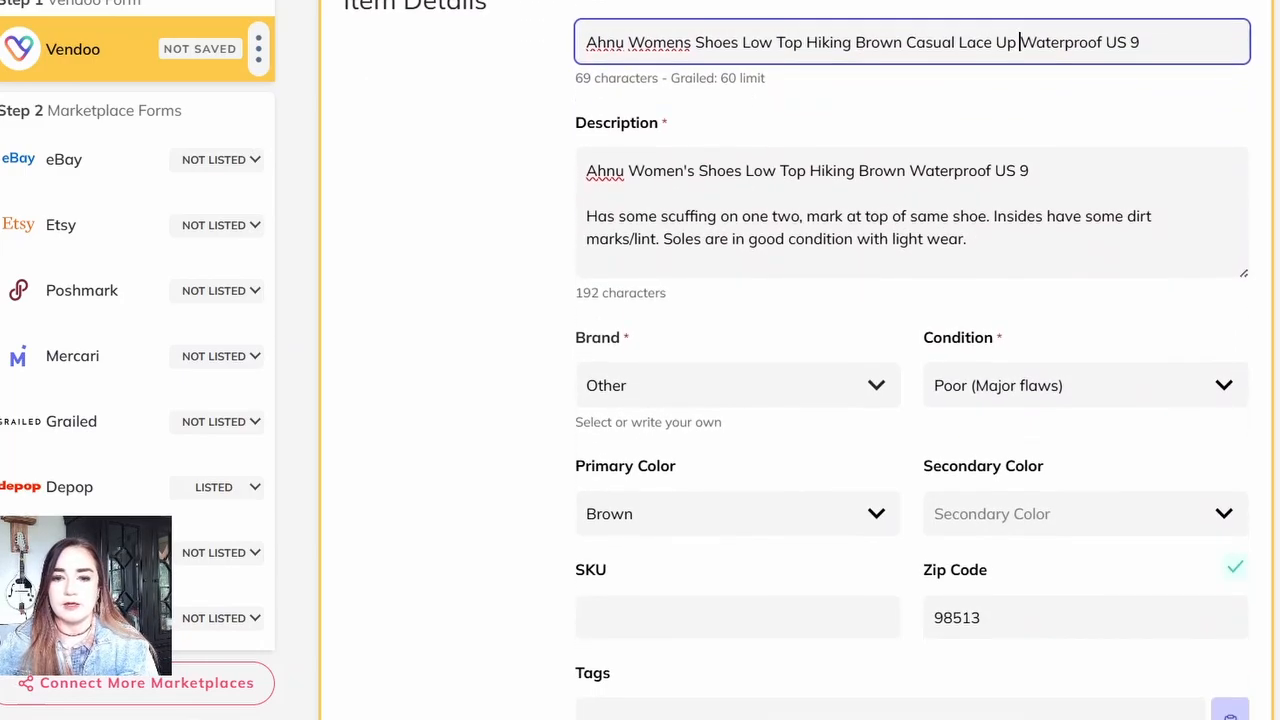
left_click(766, 385)
type("Ahnu")
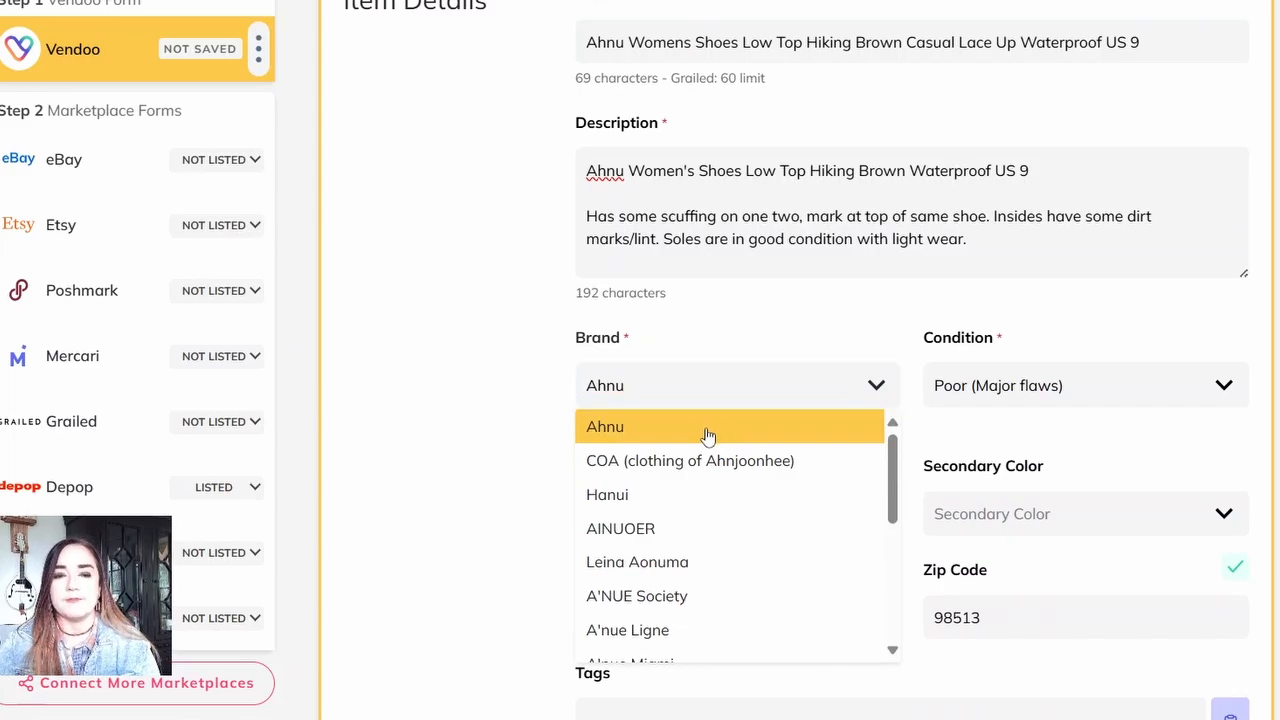
left_click(707, 429)
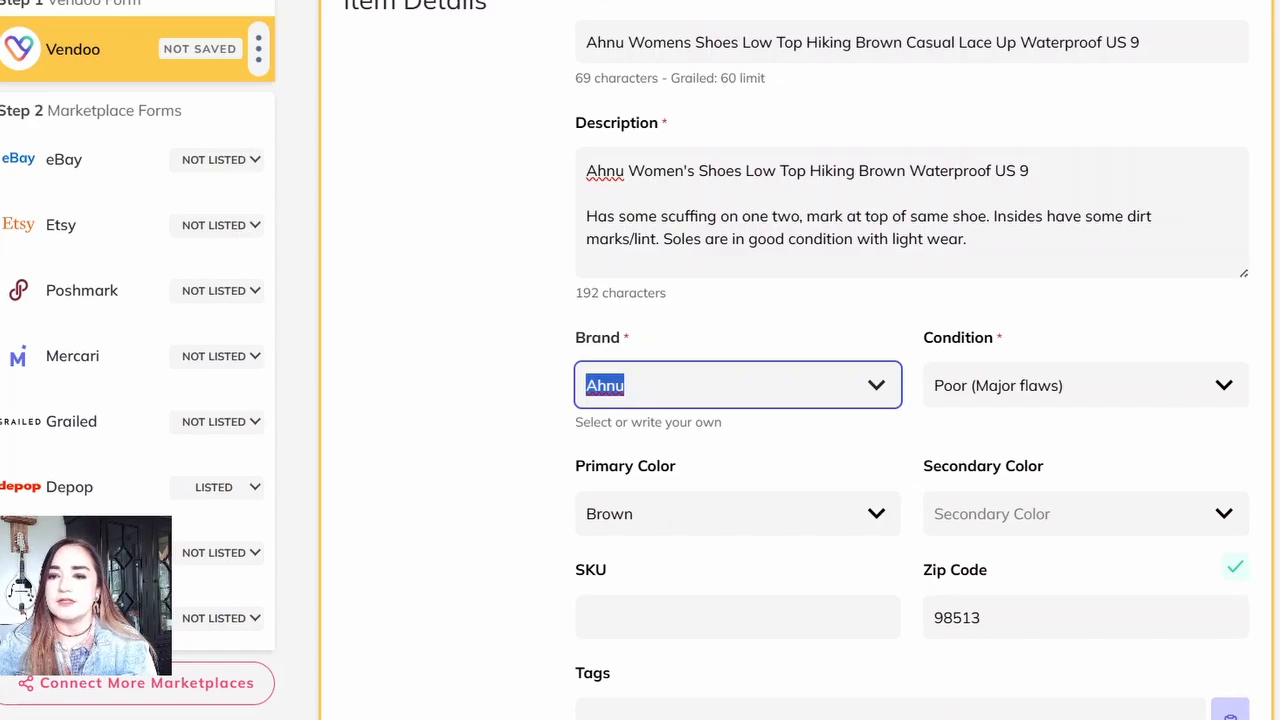
scroll(911, 400, "down", 3)
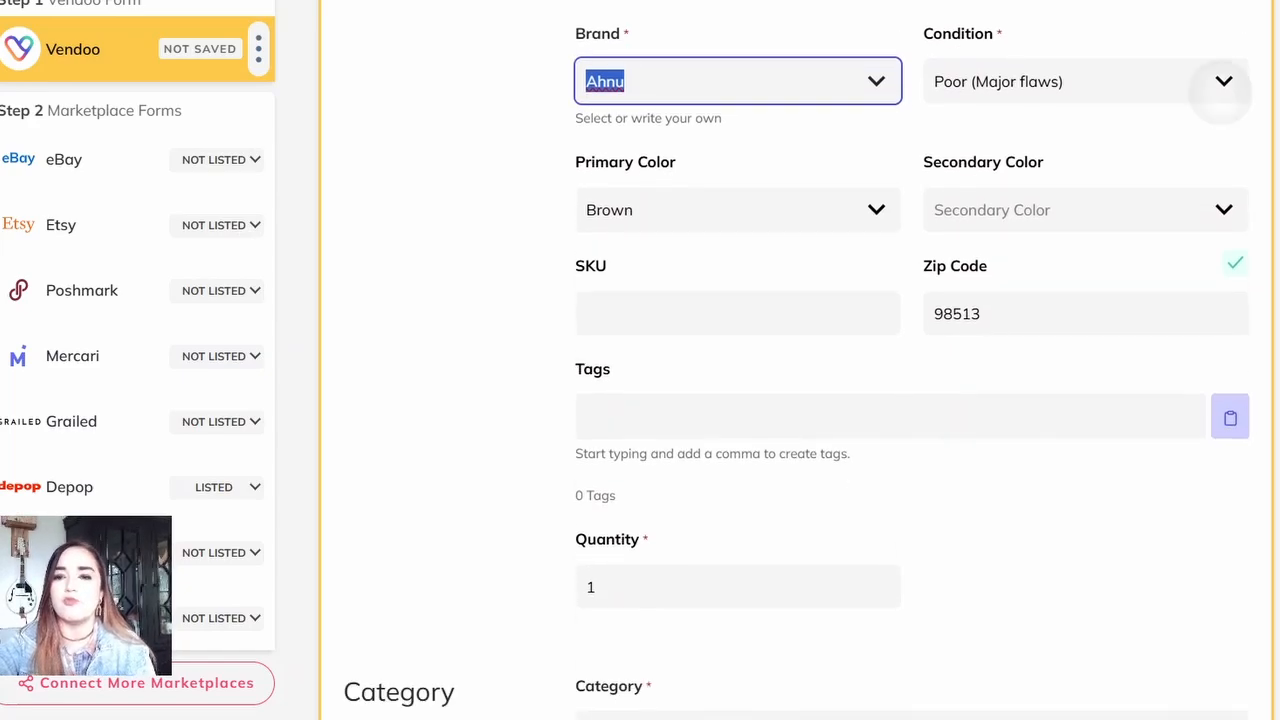
left_click(1221, 88)
left_click(995, 291)
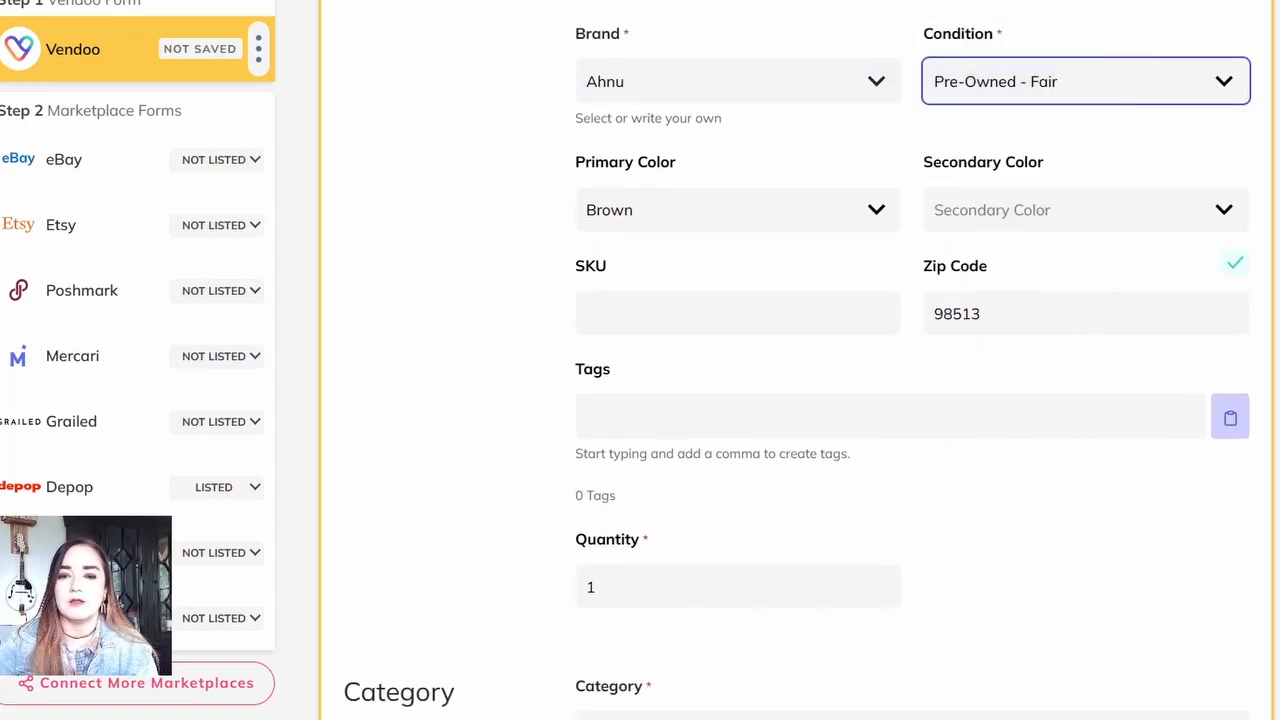
Step: Enter 022 as the shoes' SKU
left_click(823, 320)
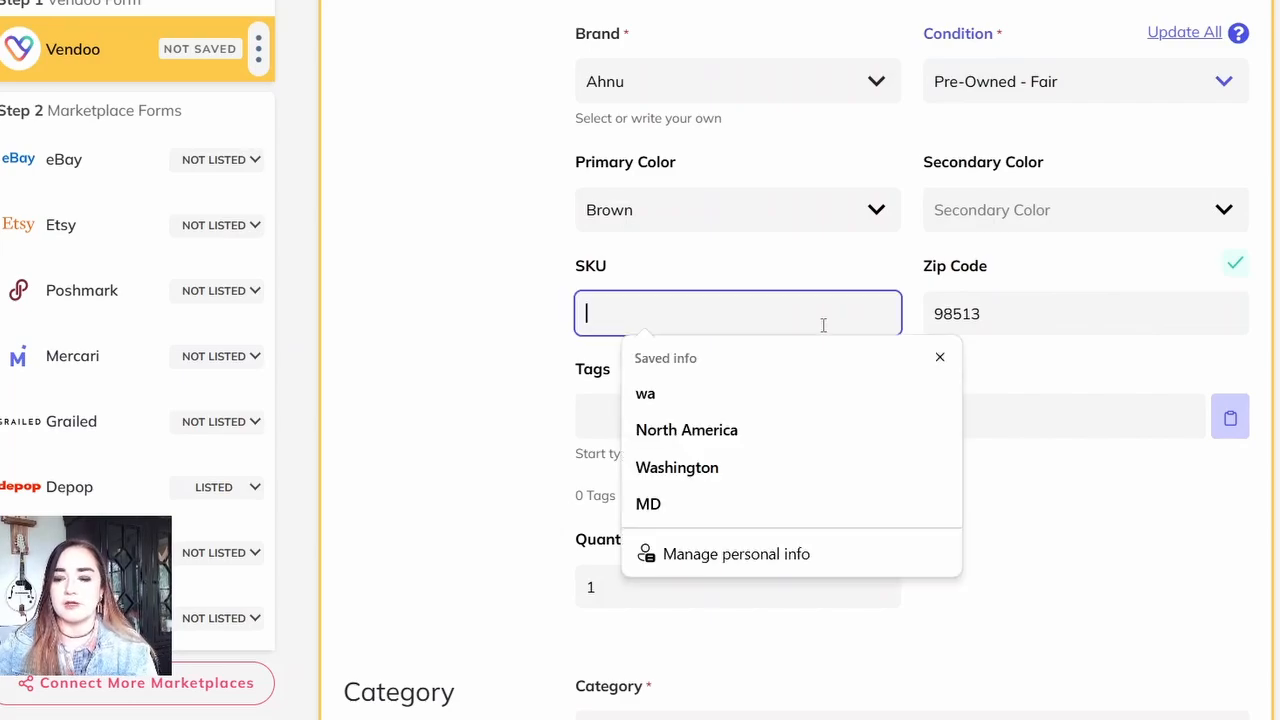
type("022")
key("Tab")
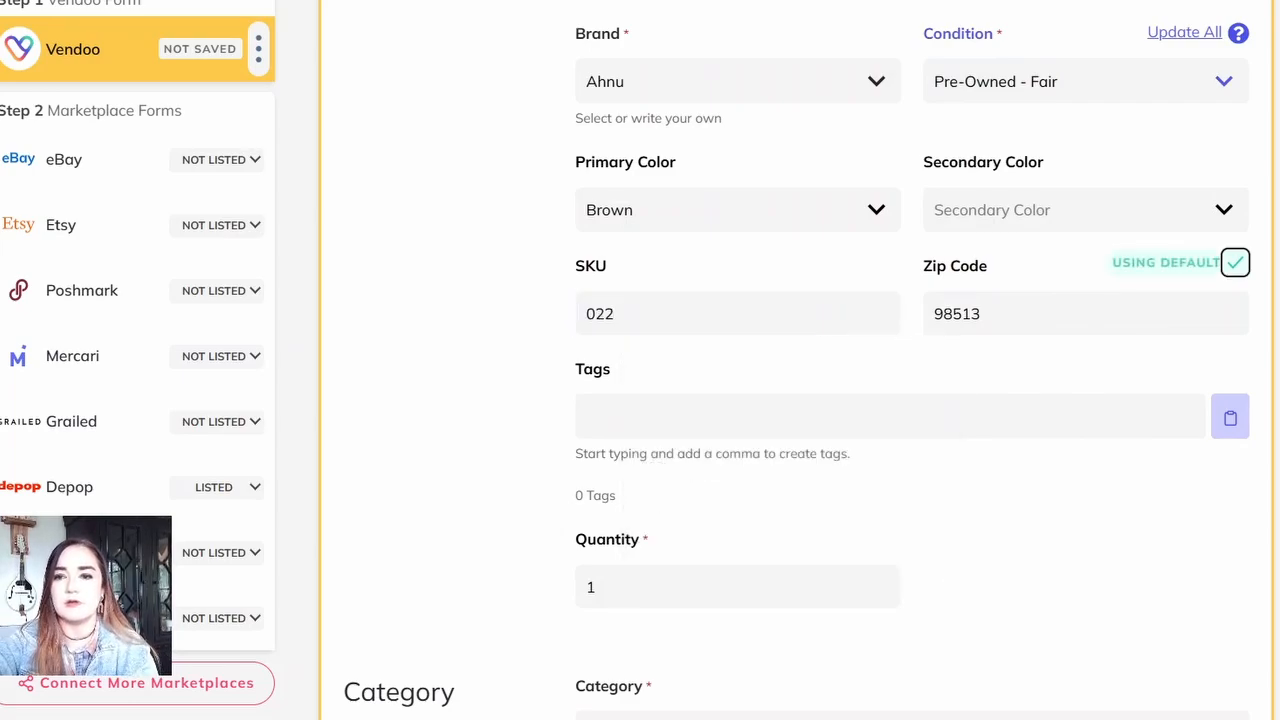
Step: Set the shoes' US size to 9
scroll(797, 420, "down", 8)
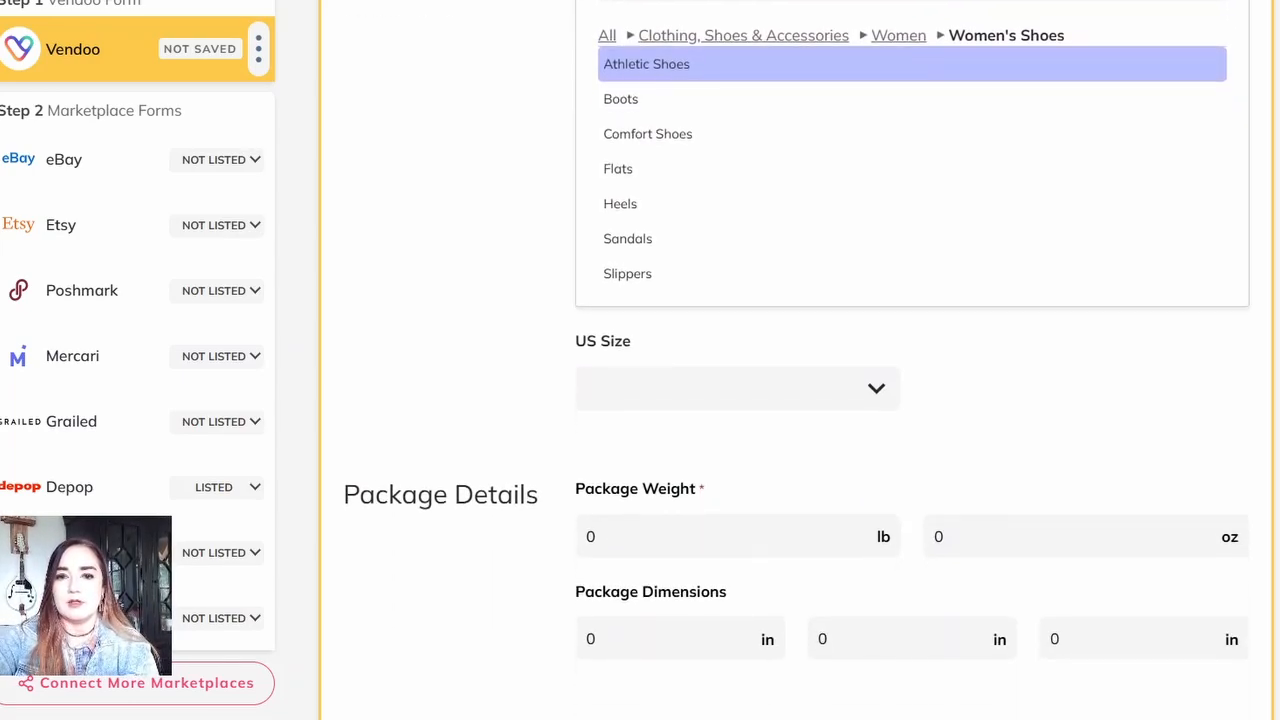
scroll(797, 420, "down", 1)
left_click(730, 295)
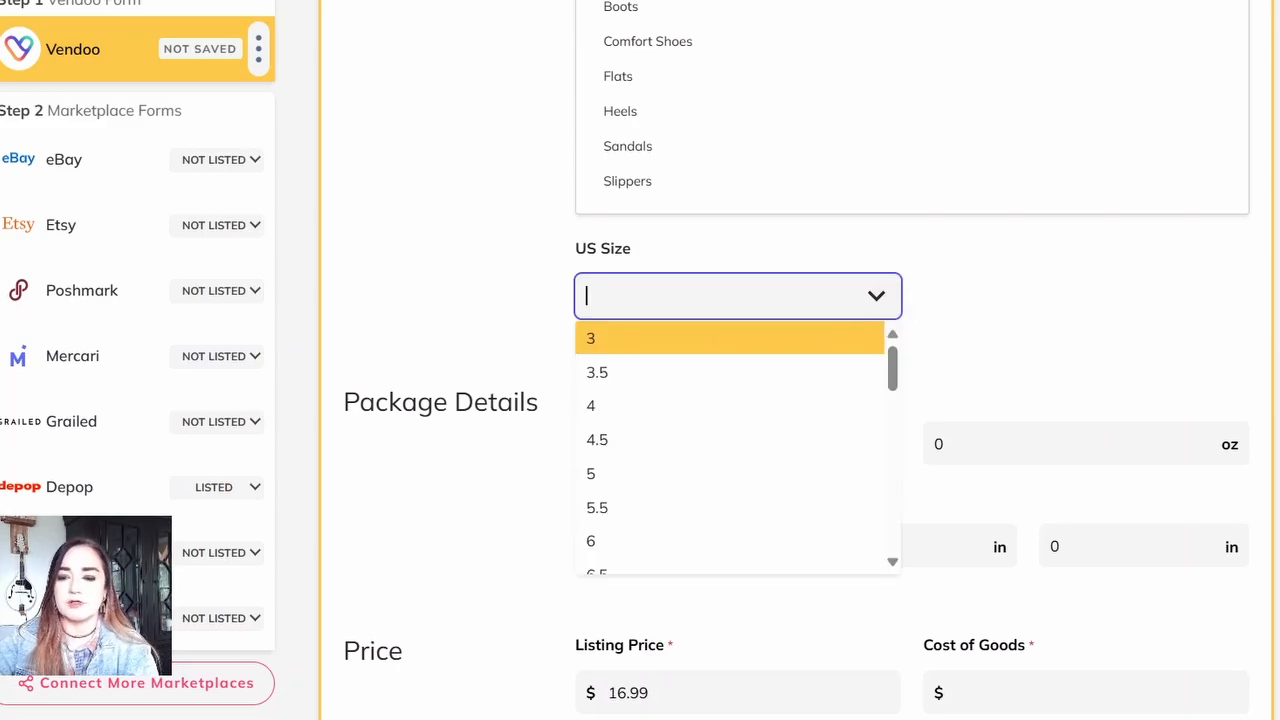
type("9")
key("Return")
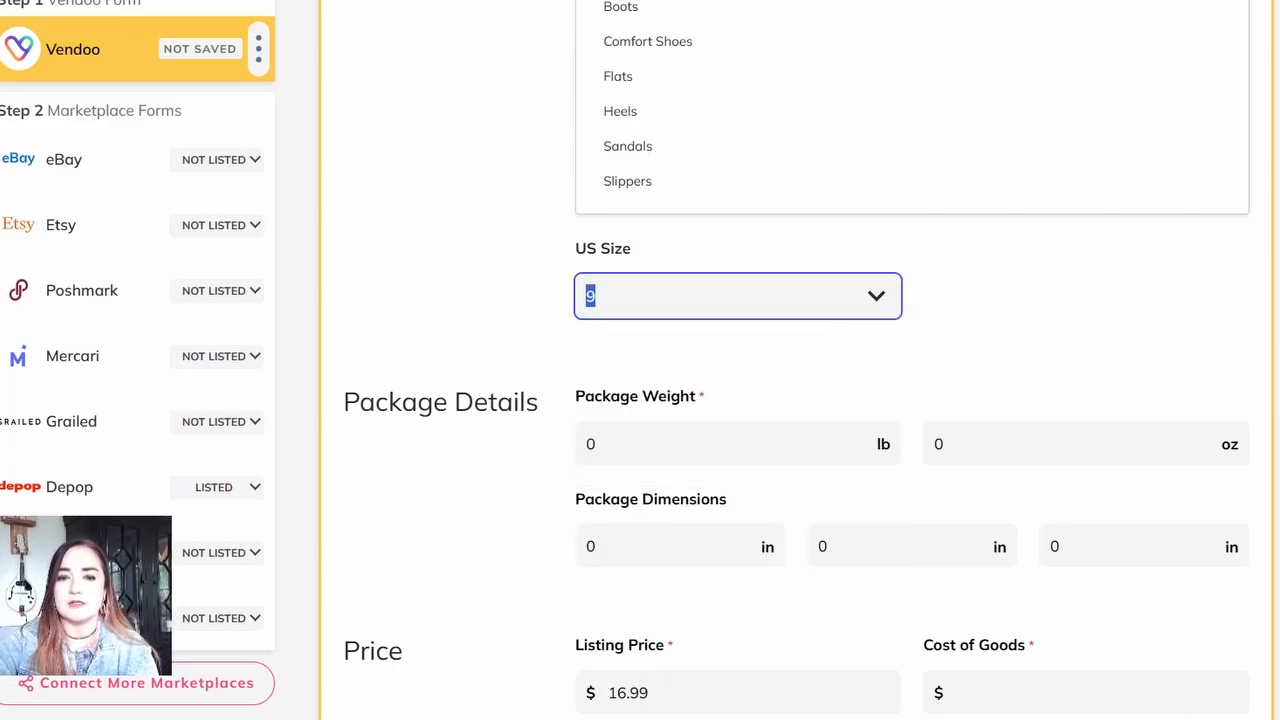
Step: Set the package weight to 1 lb 12 oz
scroll(594, 300, "down", 2)
left_click(594, 275)
key("BackSpace")
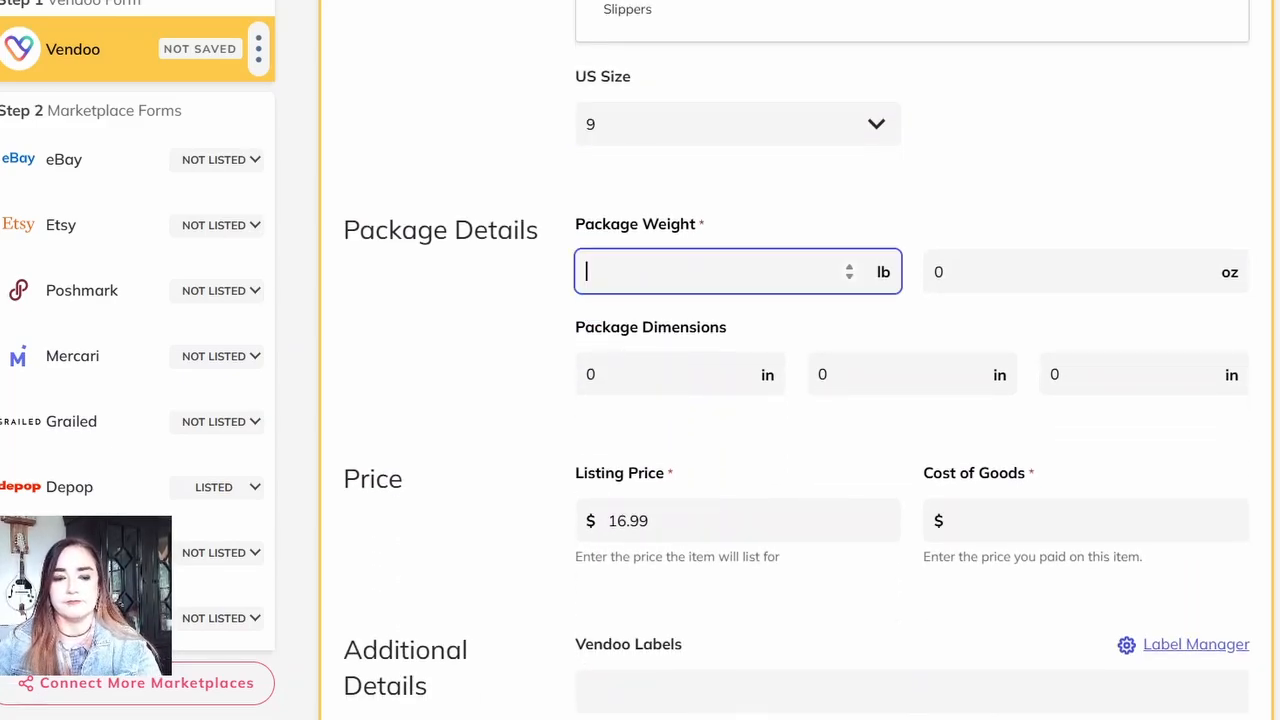
type("1")
key("Tab")
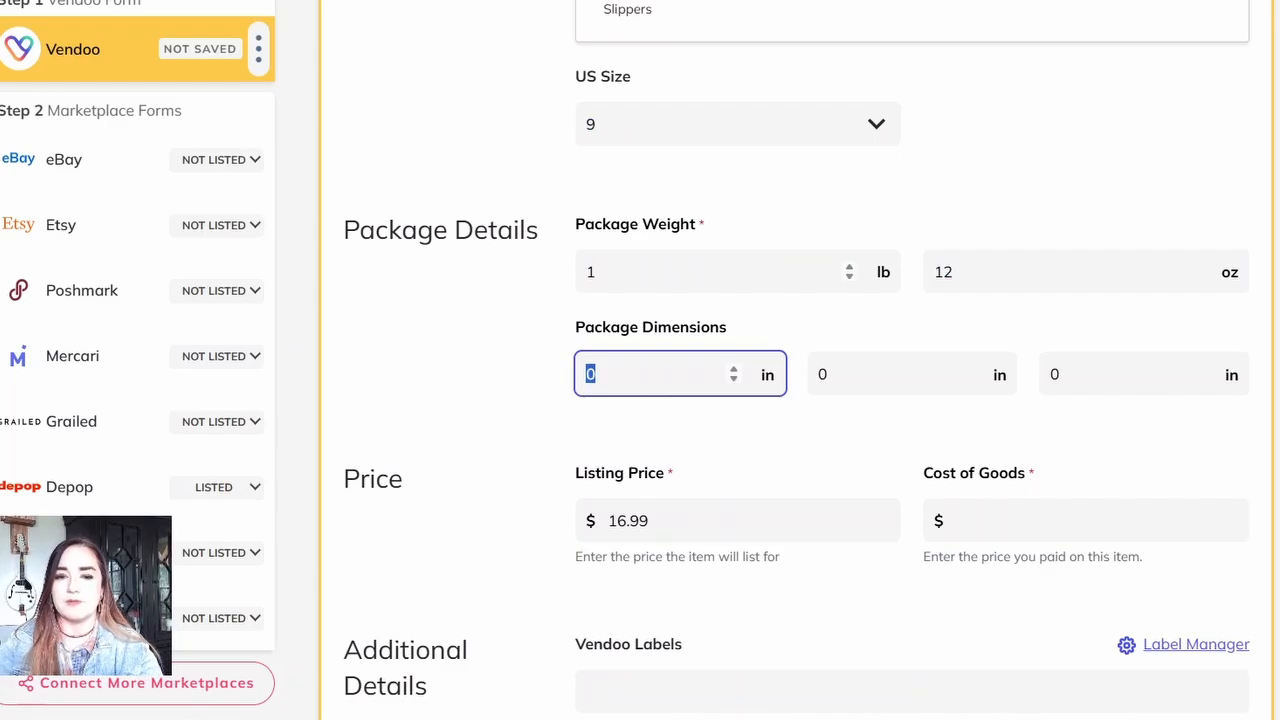
Step: Review the remaining price and additional details, then save the shoes' Vendoo form
scroll(1181, 326, "down", 2)
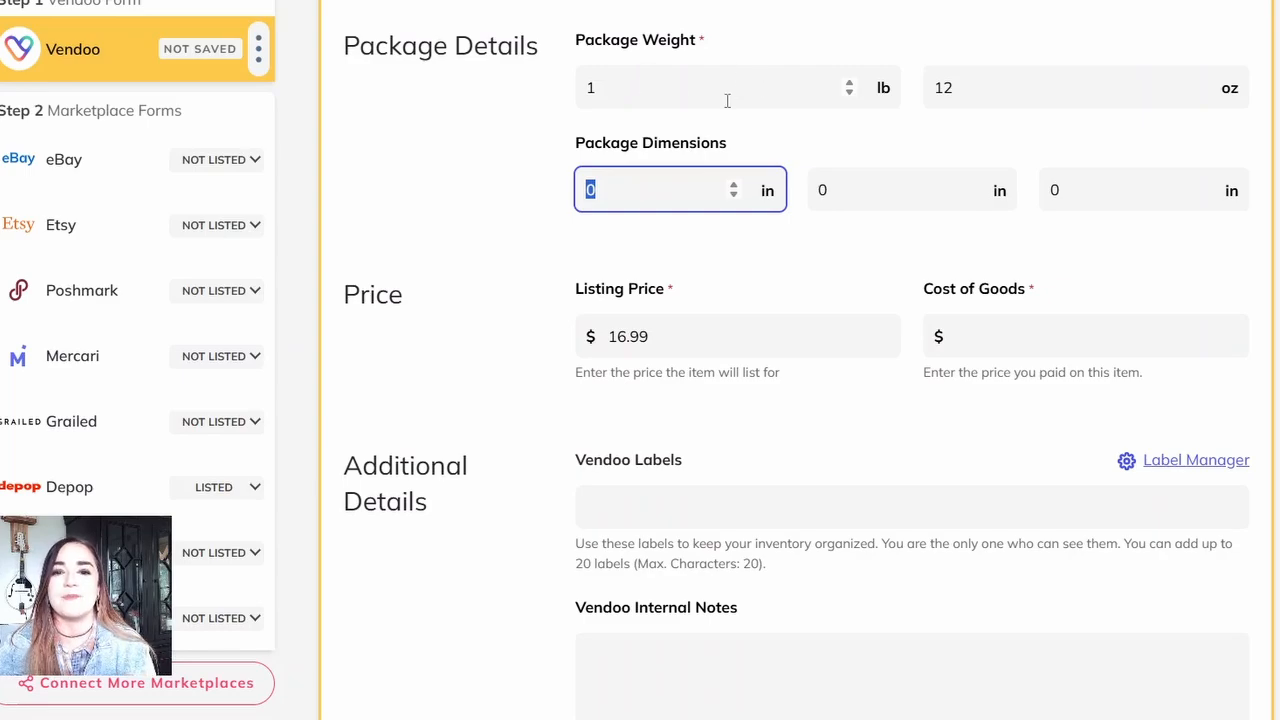
scroll(912, 380, "down", 2)
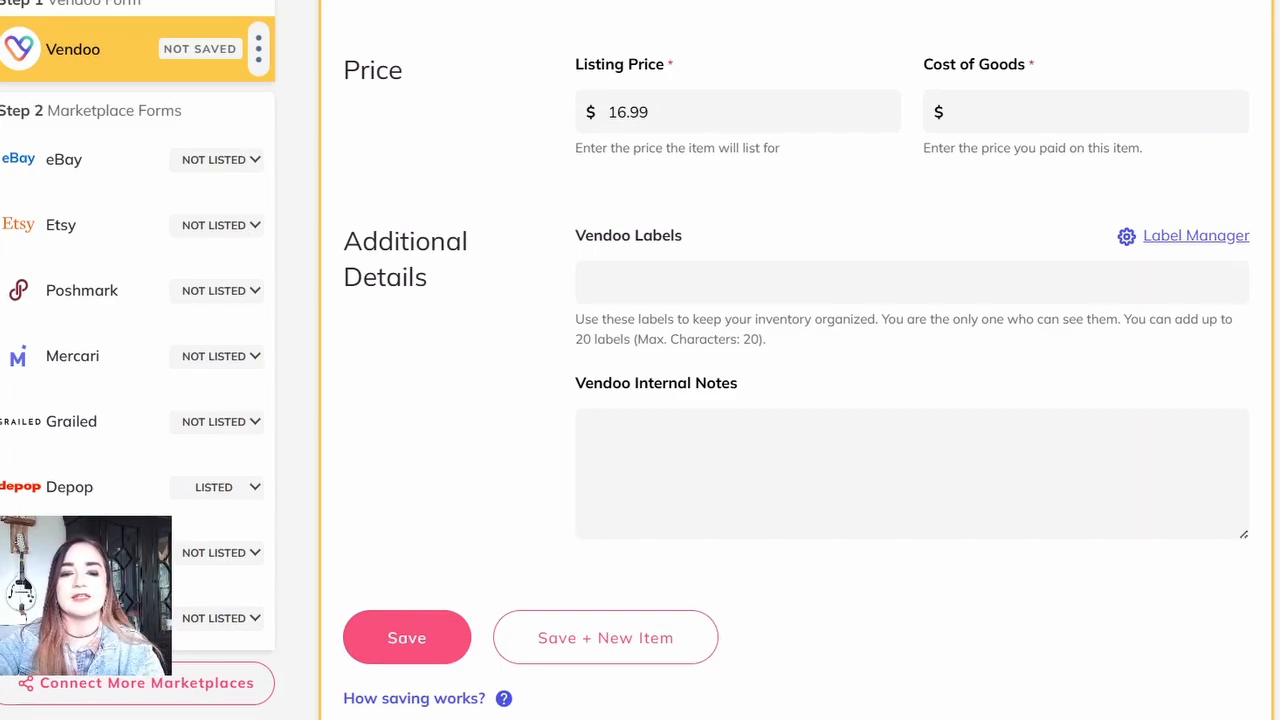
scroll(796, 365, "down", 1)
left_click(407, 586)
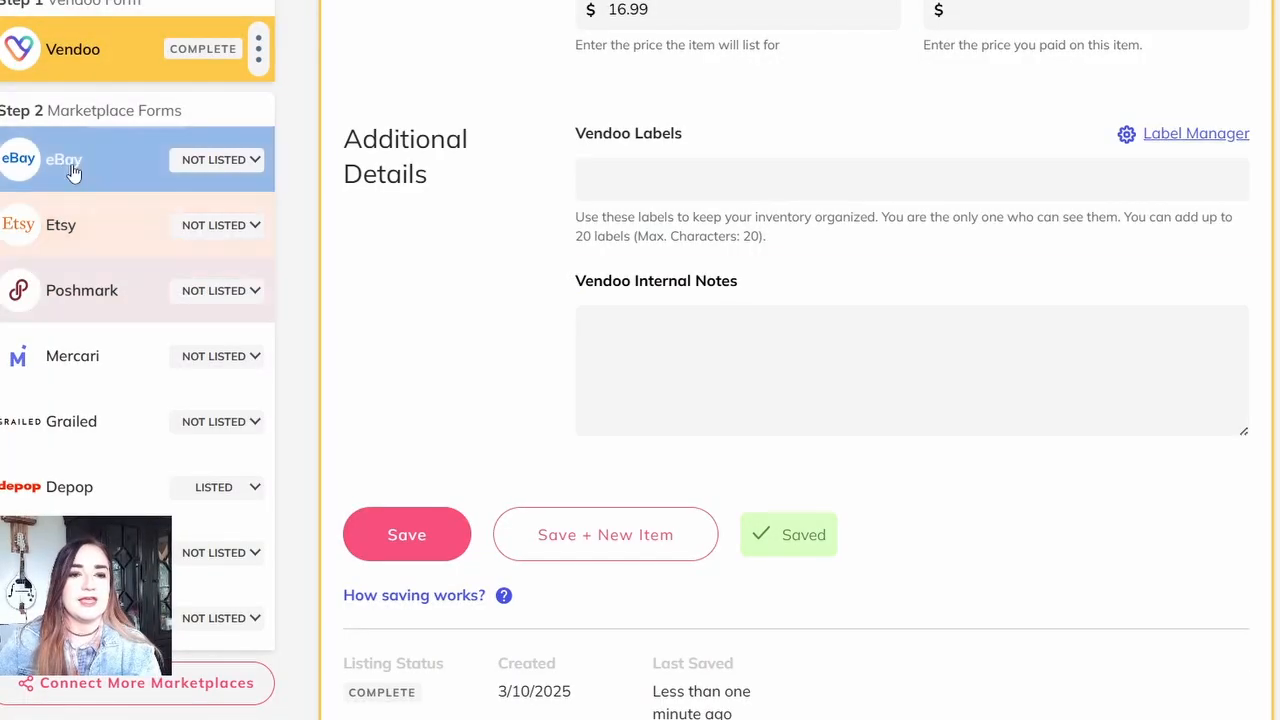
Step: Open the shoes' eBay form, set the department to Women and choose the item condition
left_click(72, 172)
scroll(796, 400, "down", 10)
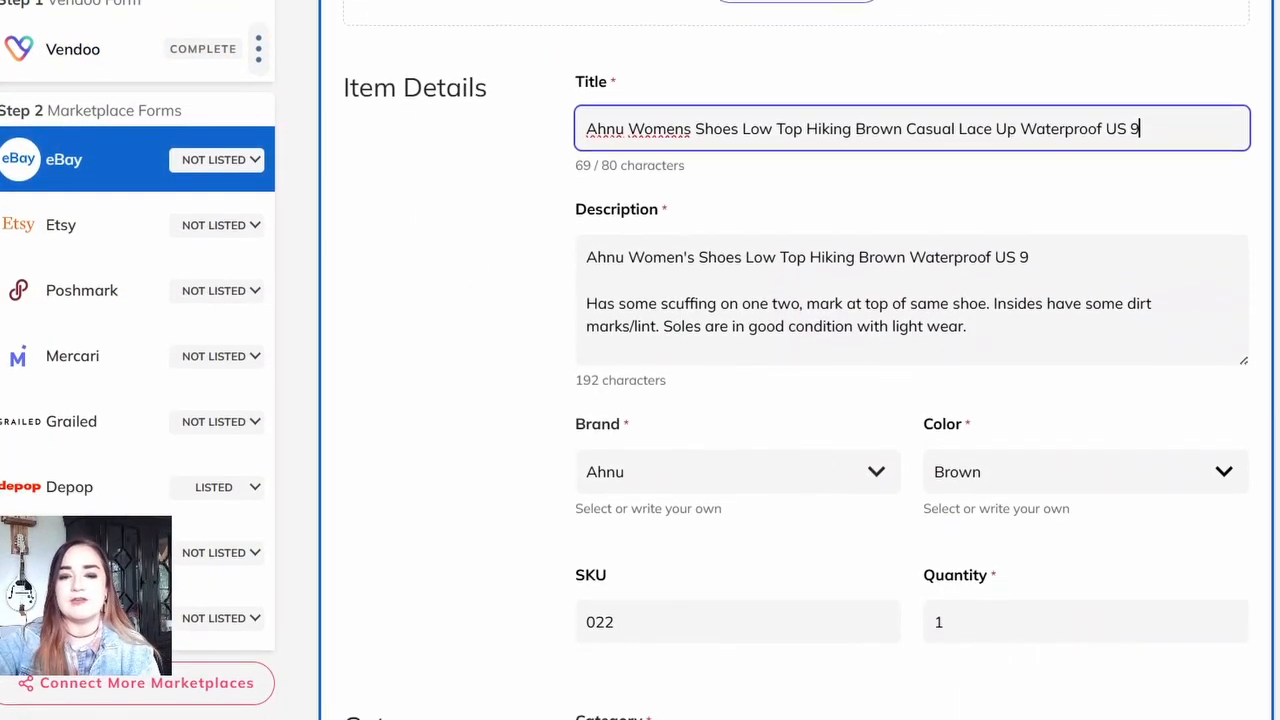
scroll(738, 400, "down", 1)
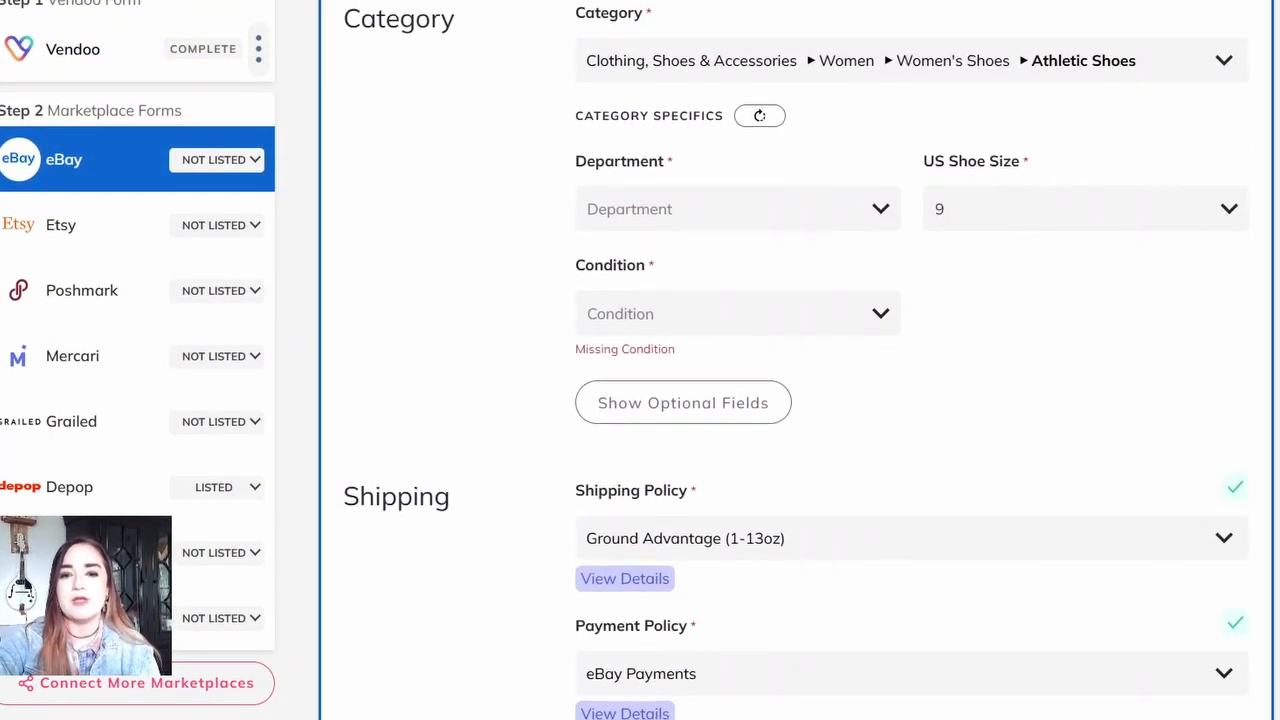
left_click(738, 209)
left_click(700, 249)
left_click(820, 313)
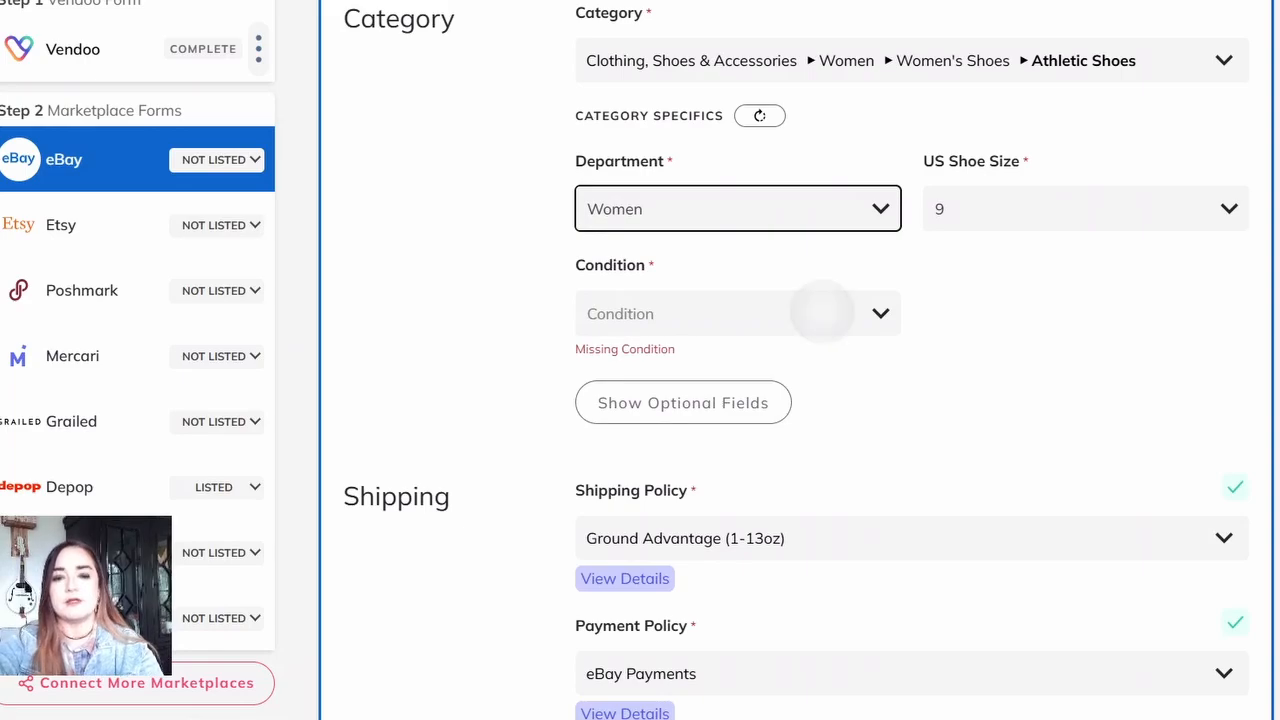
left_click(714, 451)
Step: List the shoes on eBay and go to their Poshmark form
scroll(910, 400, "down", 12)
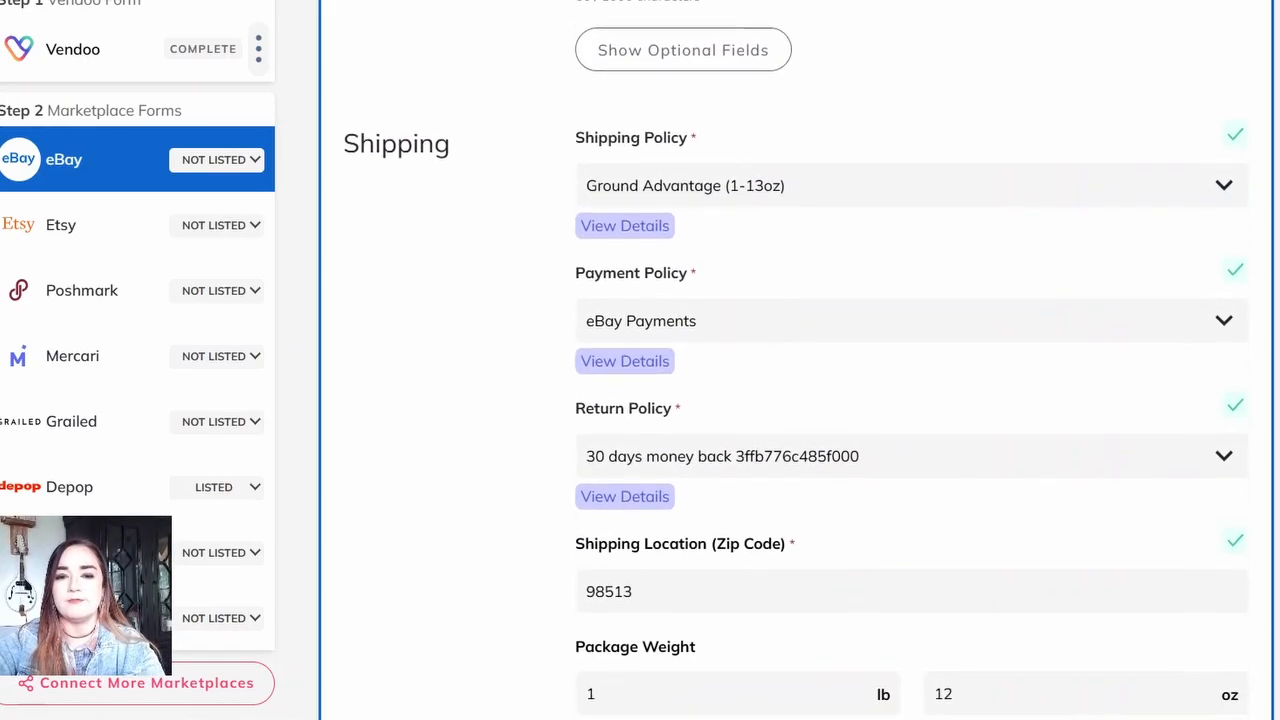
scroll(797, 363, "down", 5)
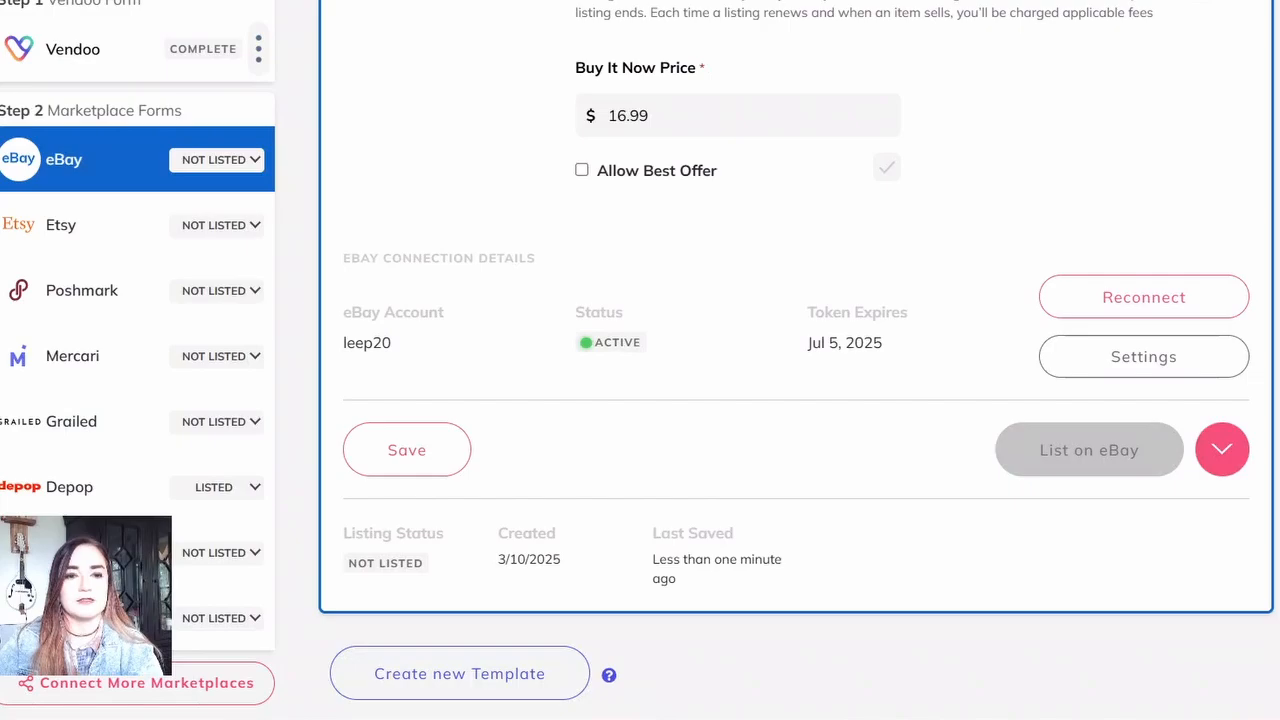
left_click(190, 292)
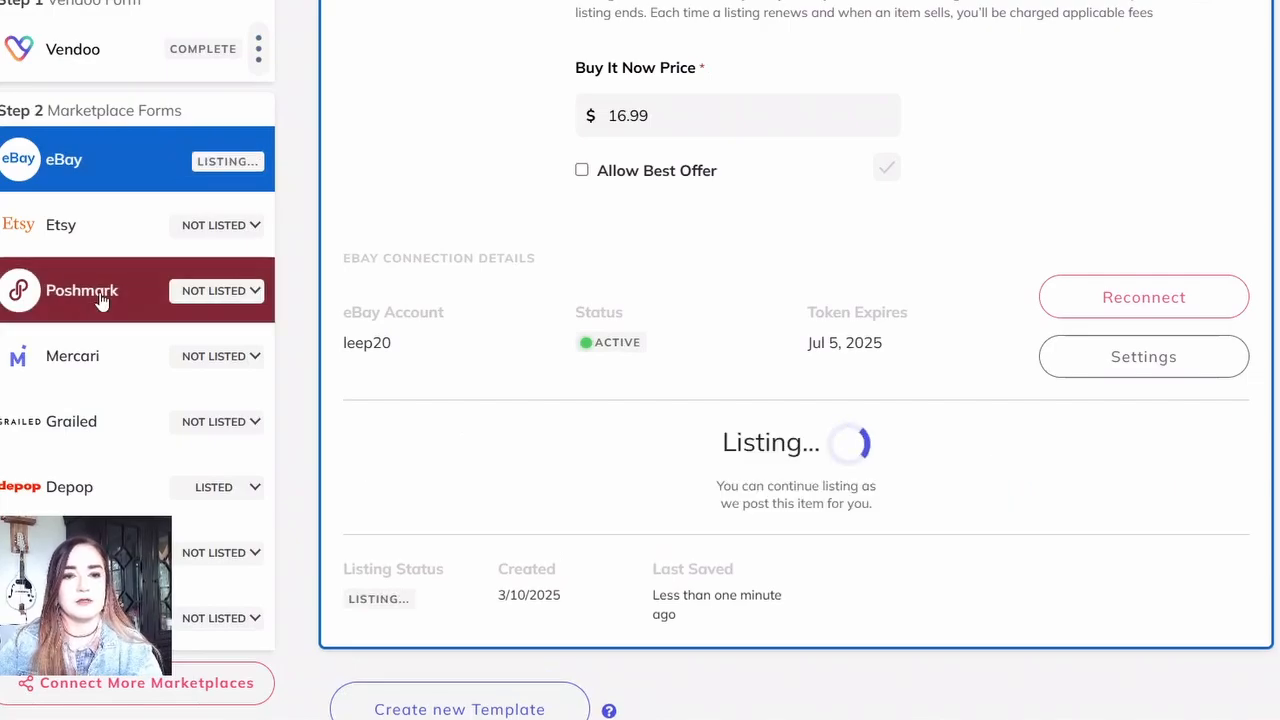
Step: Check the shoes' Poshmark form, list them on Poshmark and open their Mercari form
scroll(796, 400, "down", 10)
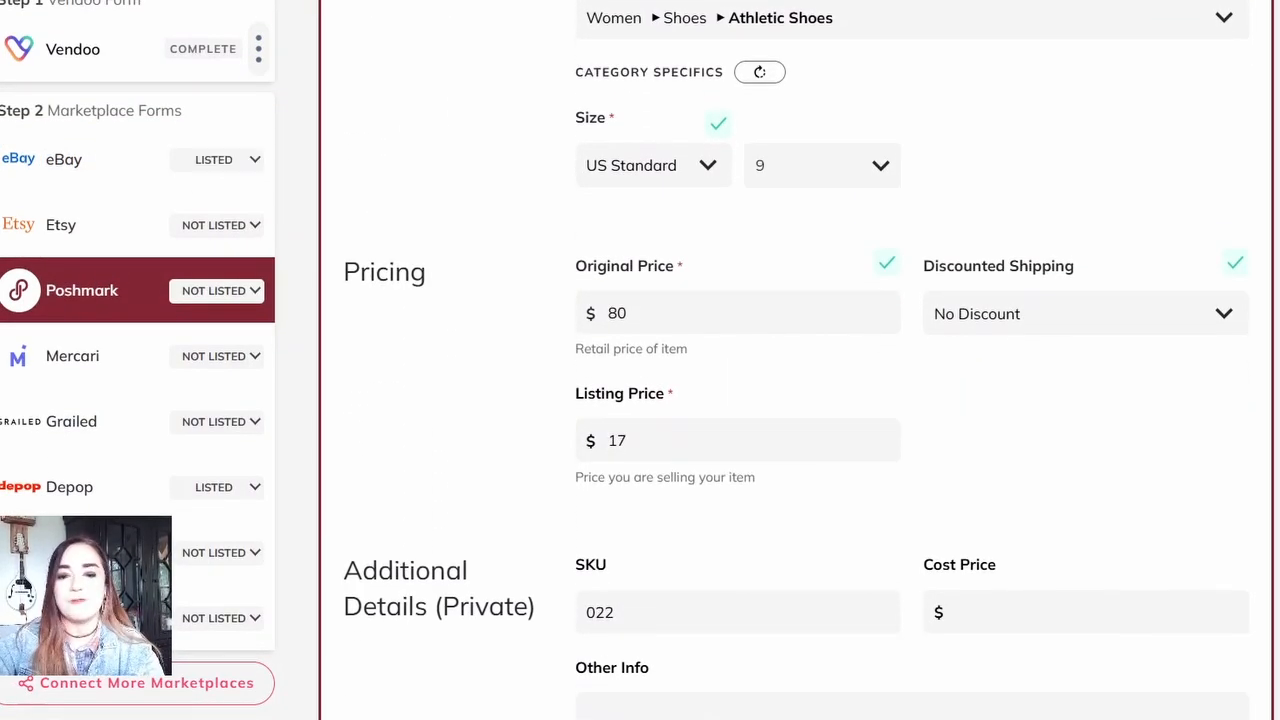
scroll(796, 400, "down", 6)
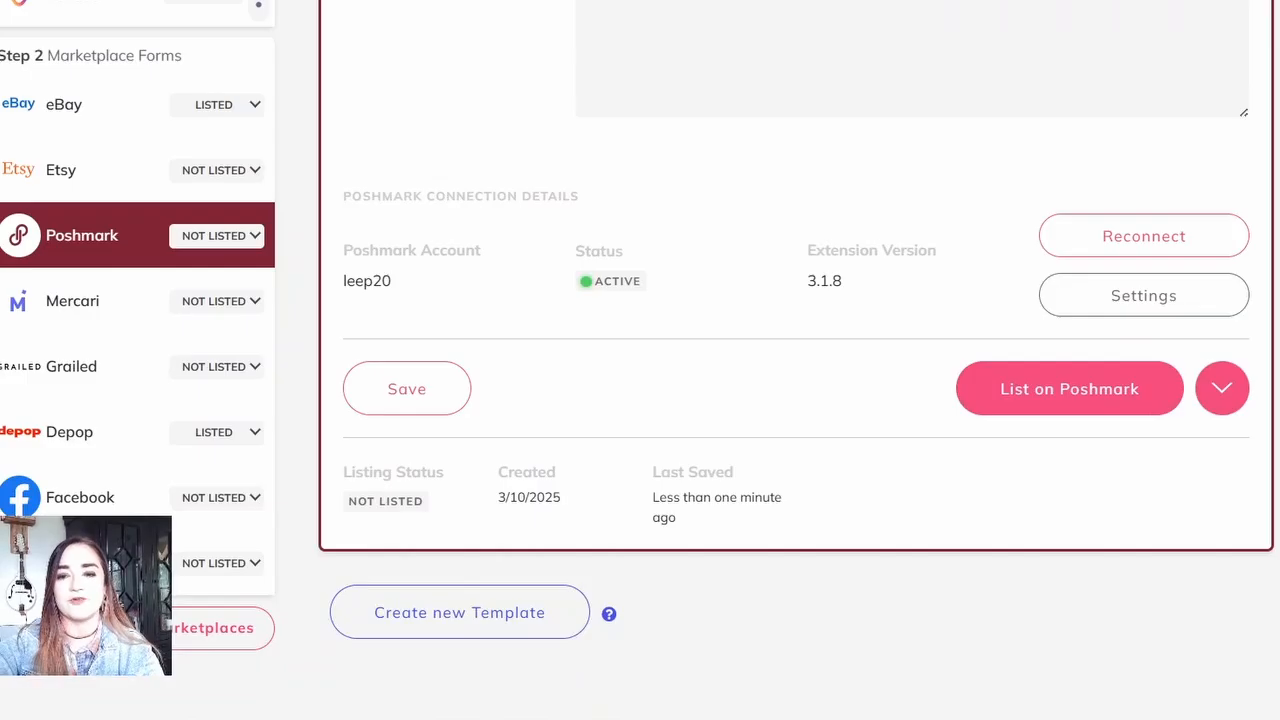
left_click(1069, 388)
left_click(100, 325)
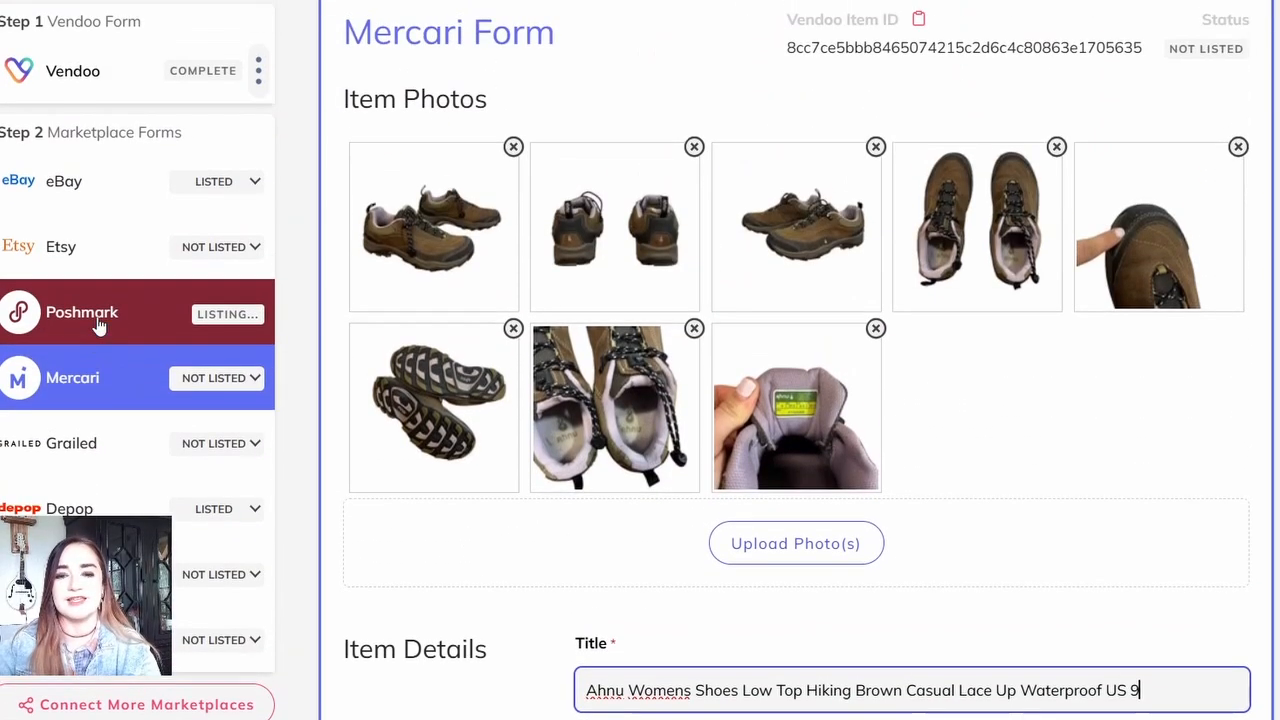
Step: Set the brand to Ahnu in the shoes' Mercari form and choose the item condition
scroll(796, 400, "down", 10)
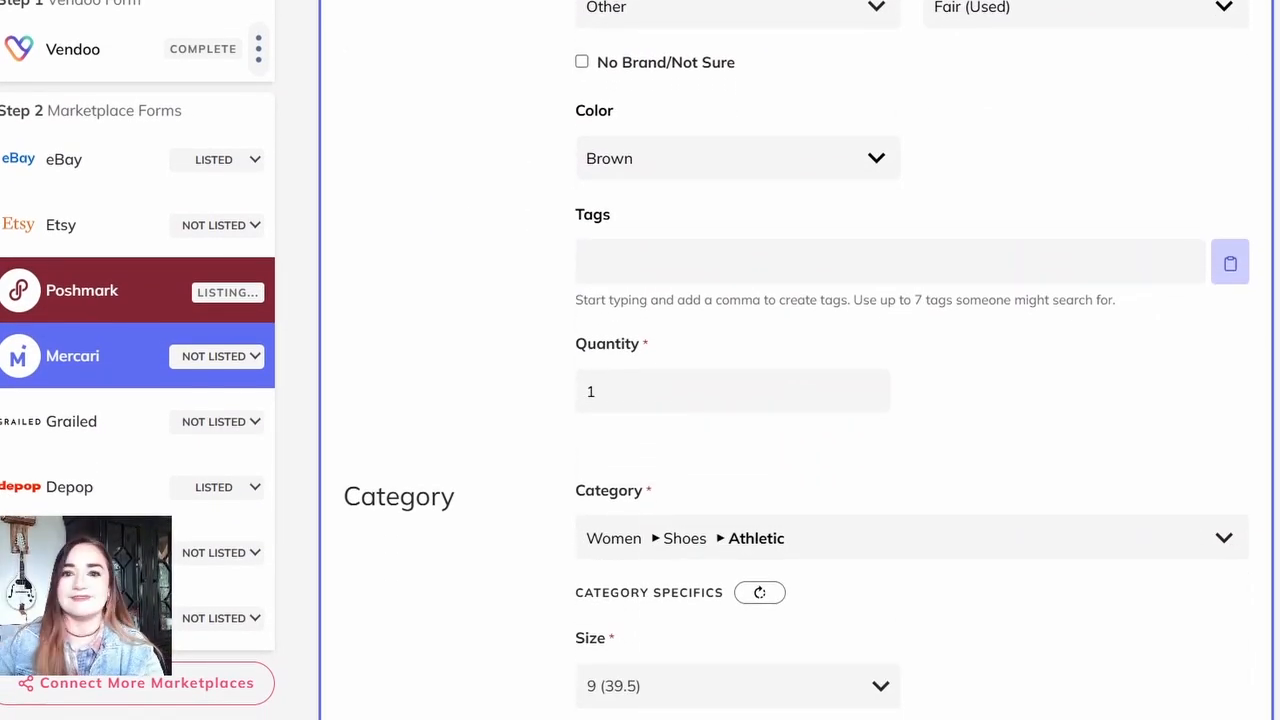
scroll(796, 400, "up", 3)
left_click(720, 281)
type("A")
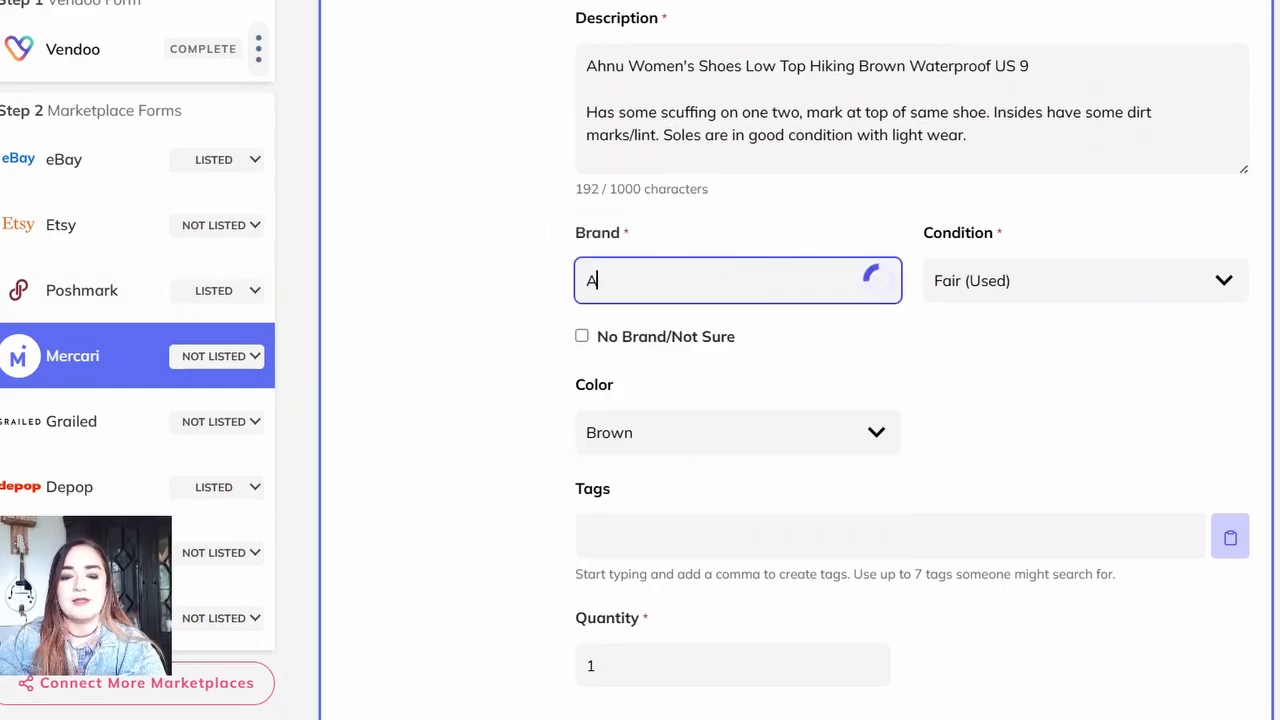
type("hnu")
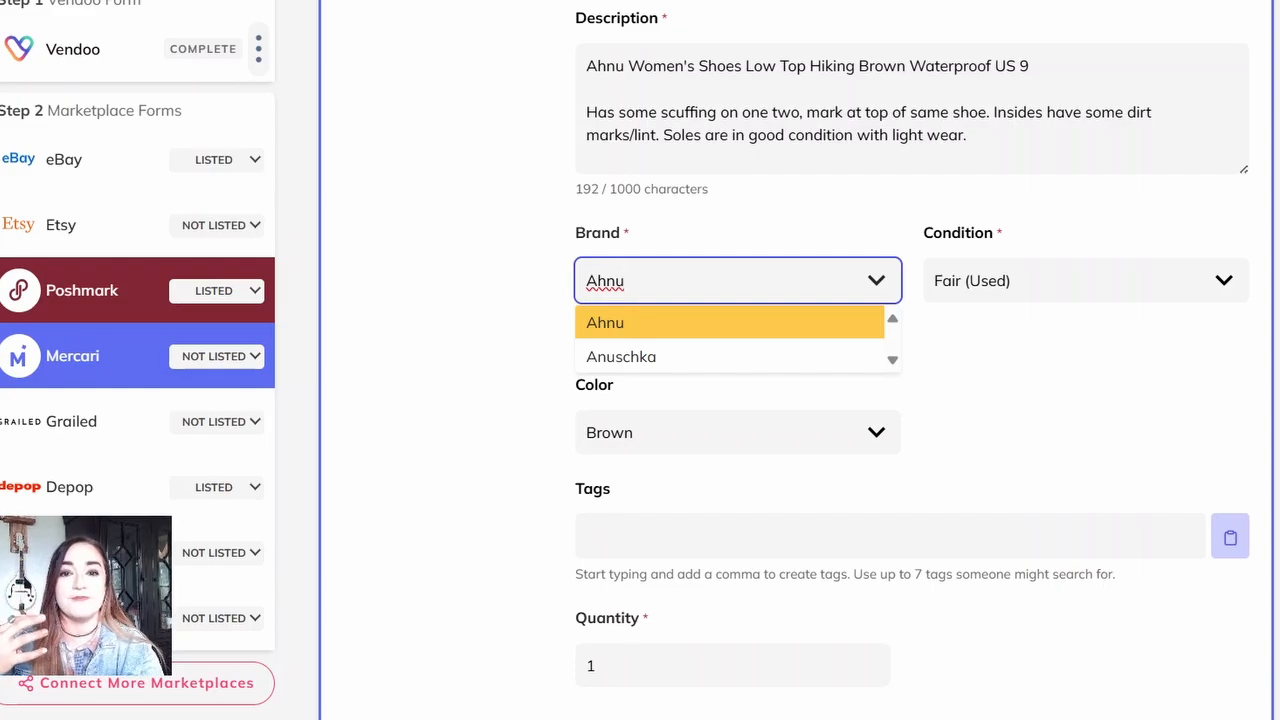
key("Return")
scroll(800, 400, "down", 3)
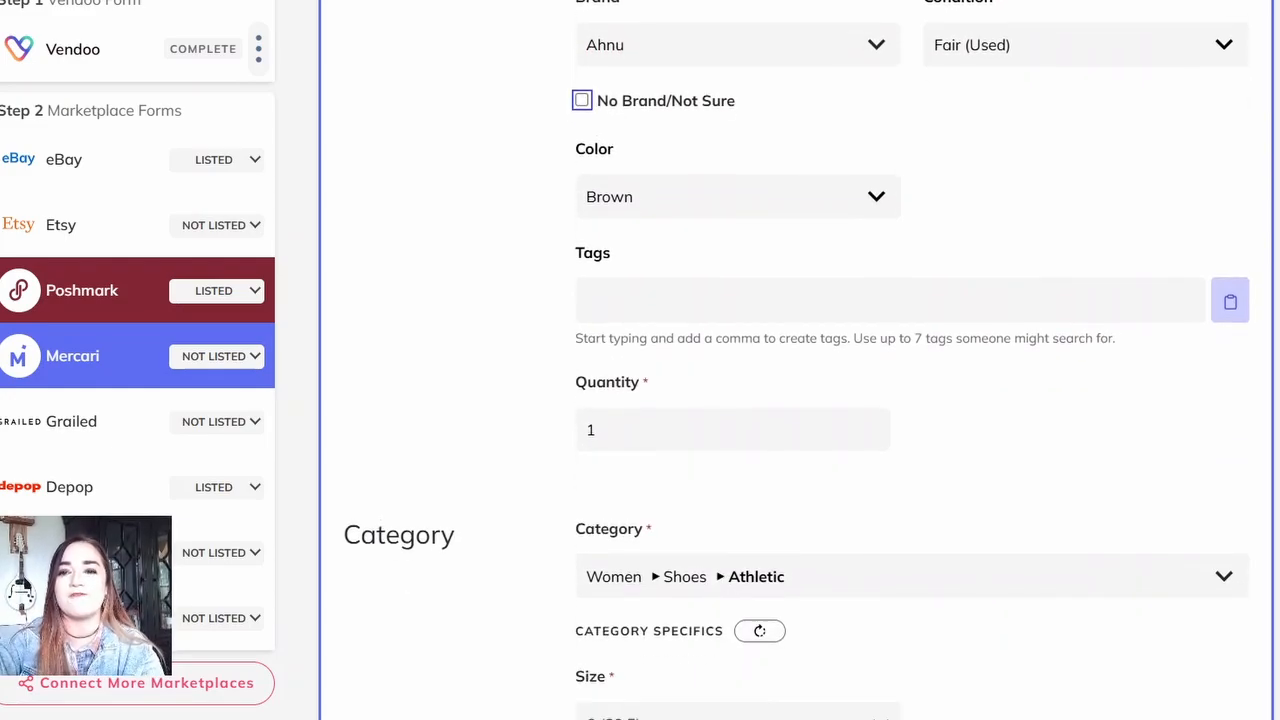
left_click(1085, 44)
left_click(1063, 157)
Step: Choose the UPS SurePost shipping label at $8.29 for 2 lb and list the shoes on Mercari
scroll(800, 400, "down", 3)
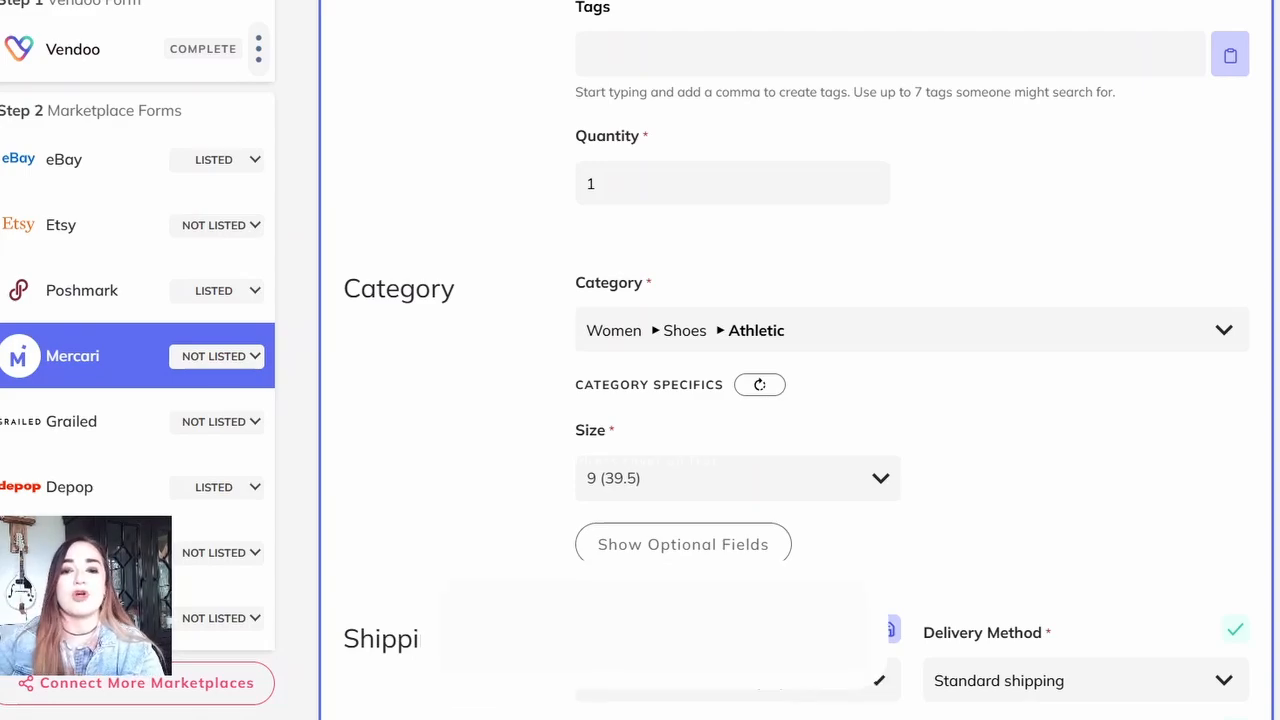
scroll(800, 360, "down", 5)
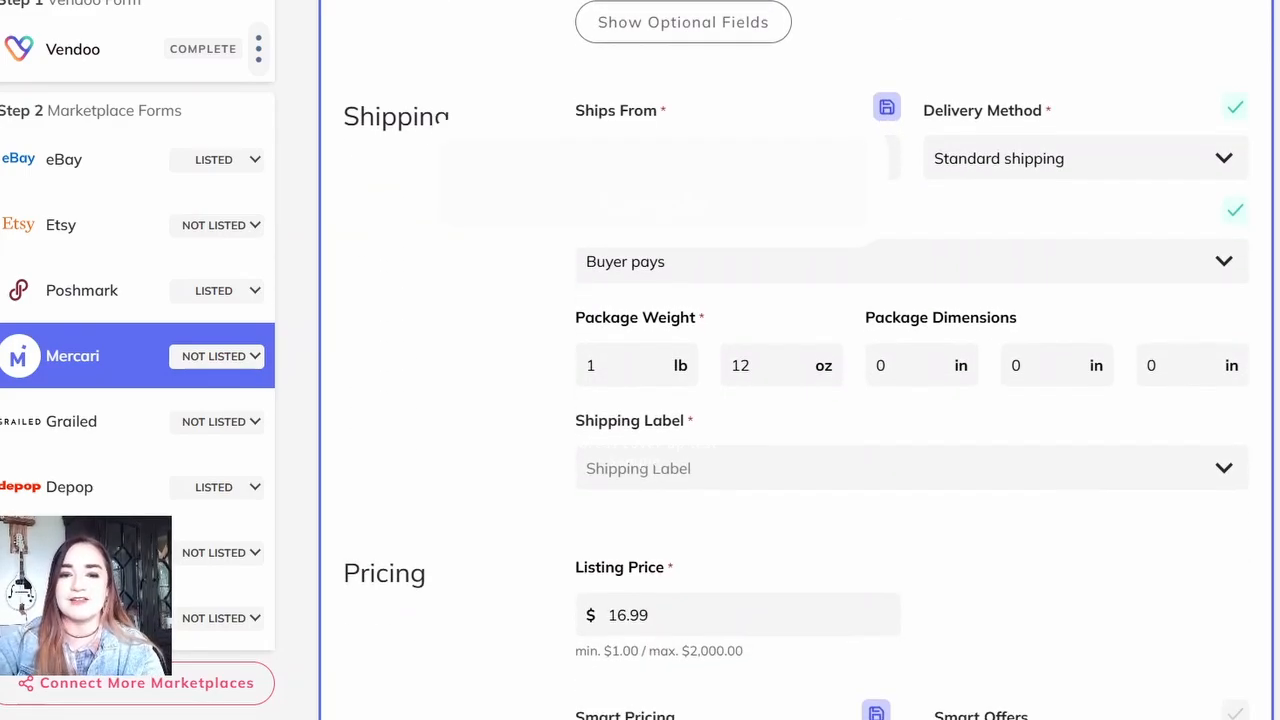
left_click(912, 468)
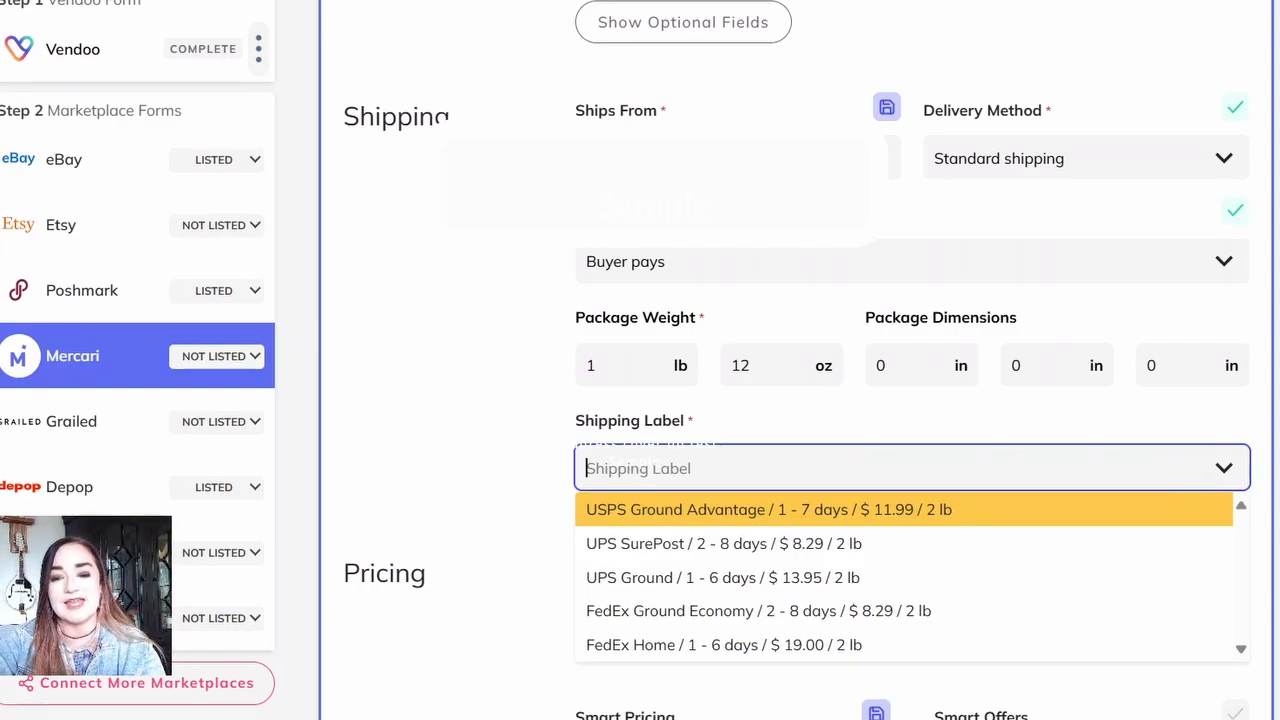
left_click(724, 544)
scroll(800, 500, "down", 6)
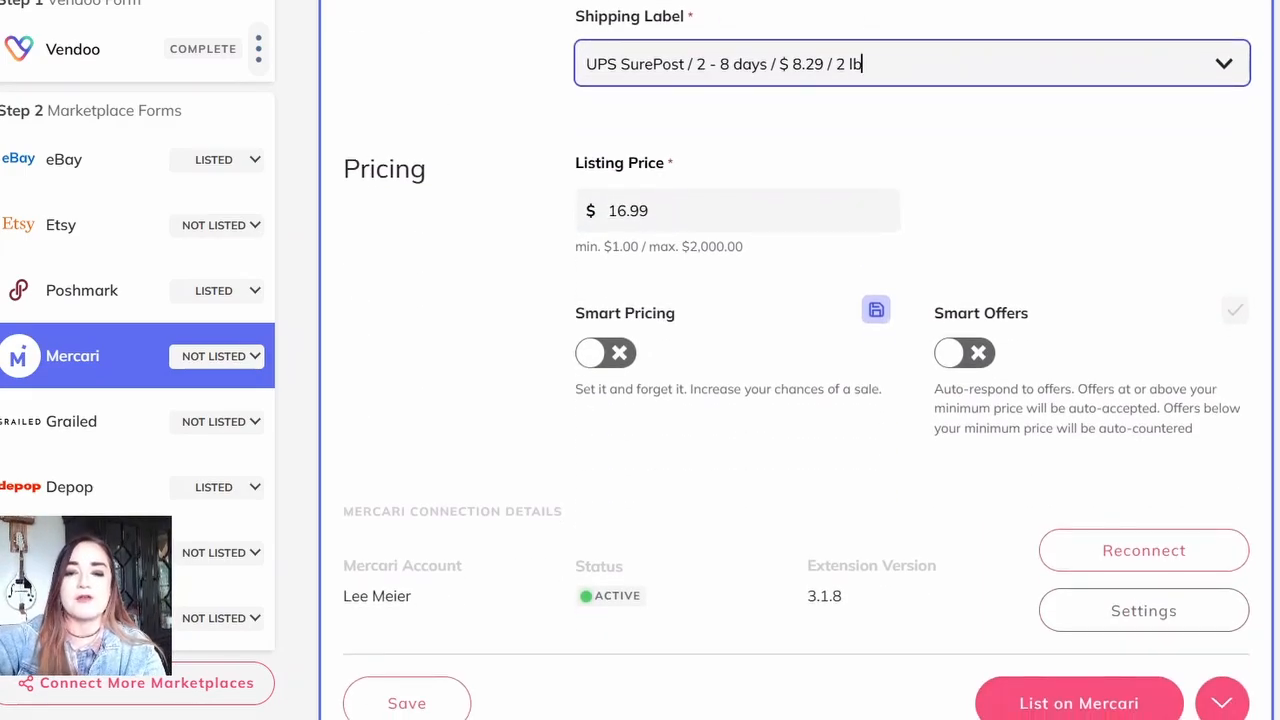
left_click(1079, 470)
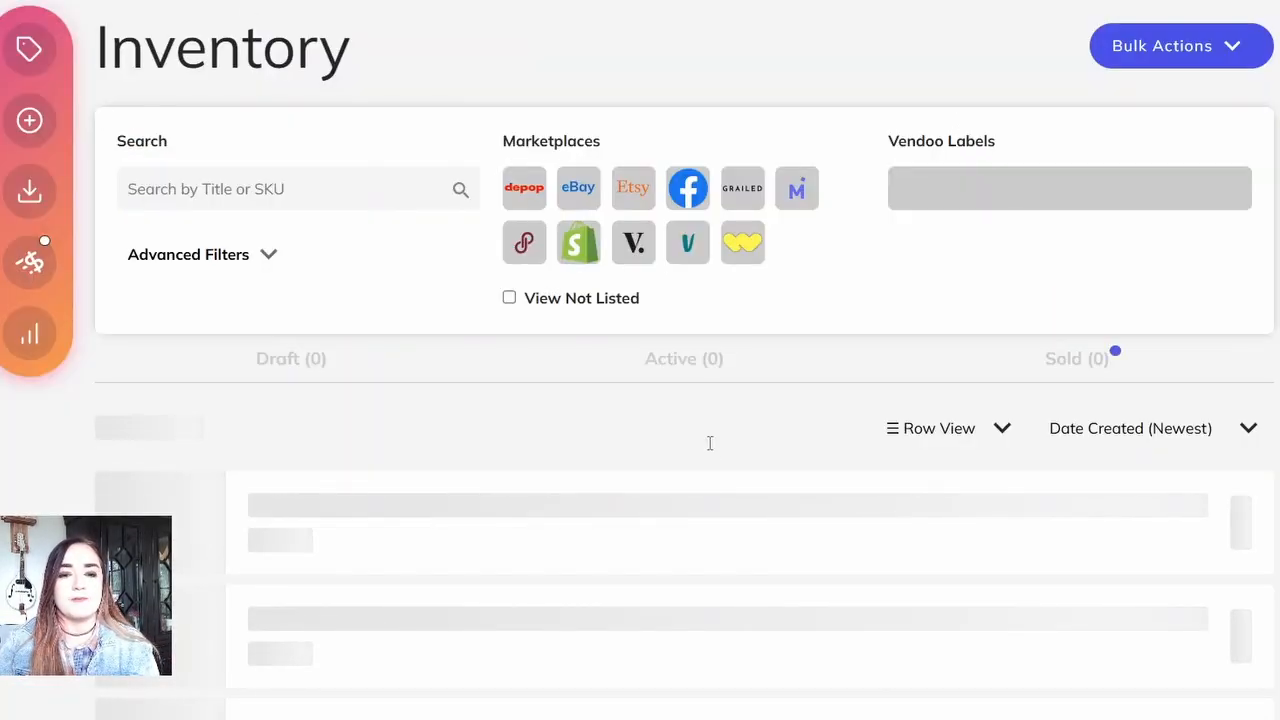
Step: Open the Ugg sheepskin-lined boots from the inventory and replace their title with the description text
scroll(709, 451, "down", 7)
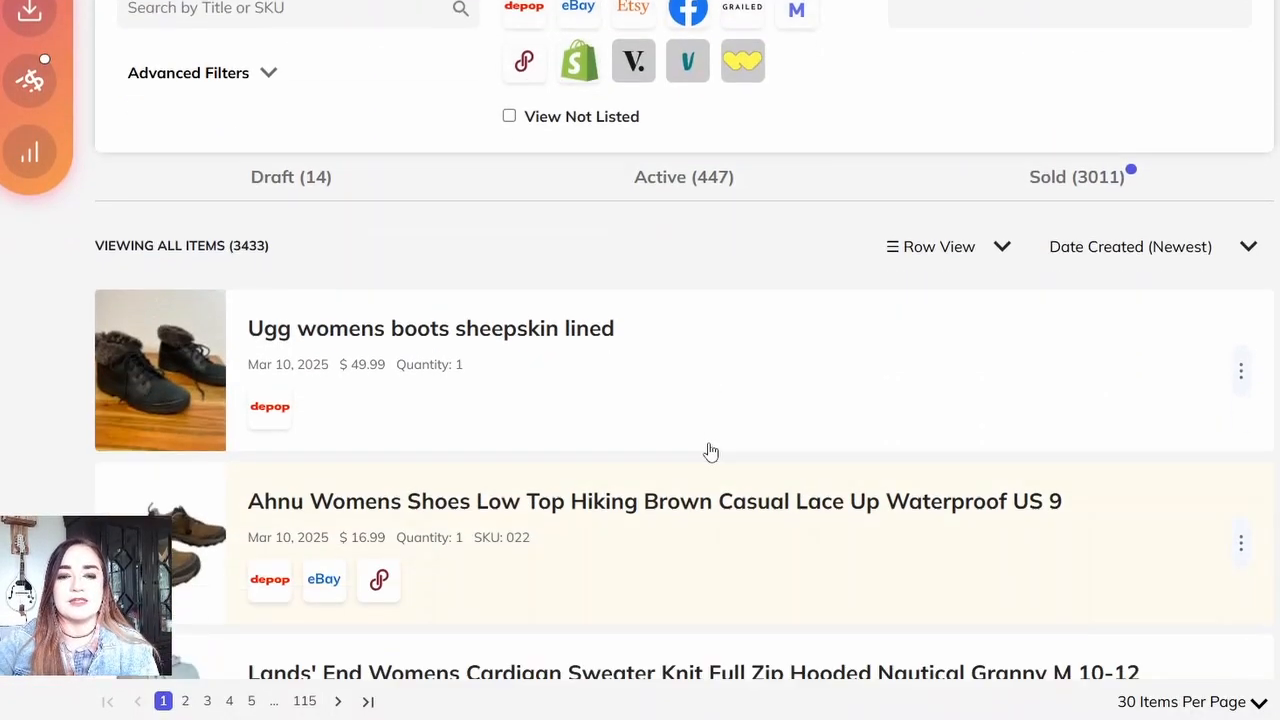
scroll(710, 451, "up", 5)
left_click(700, 285)
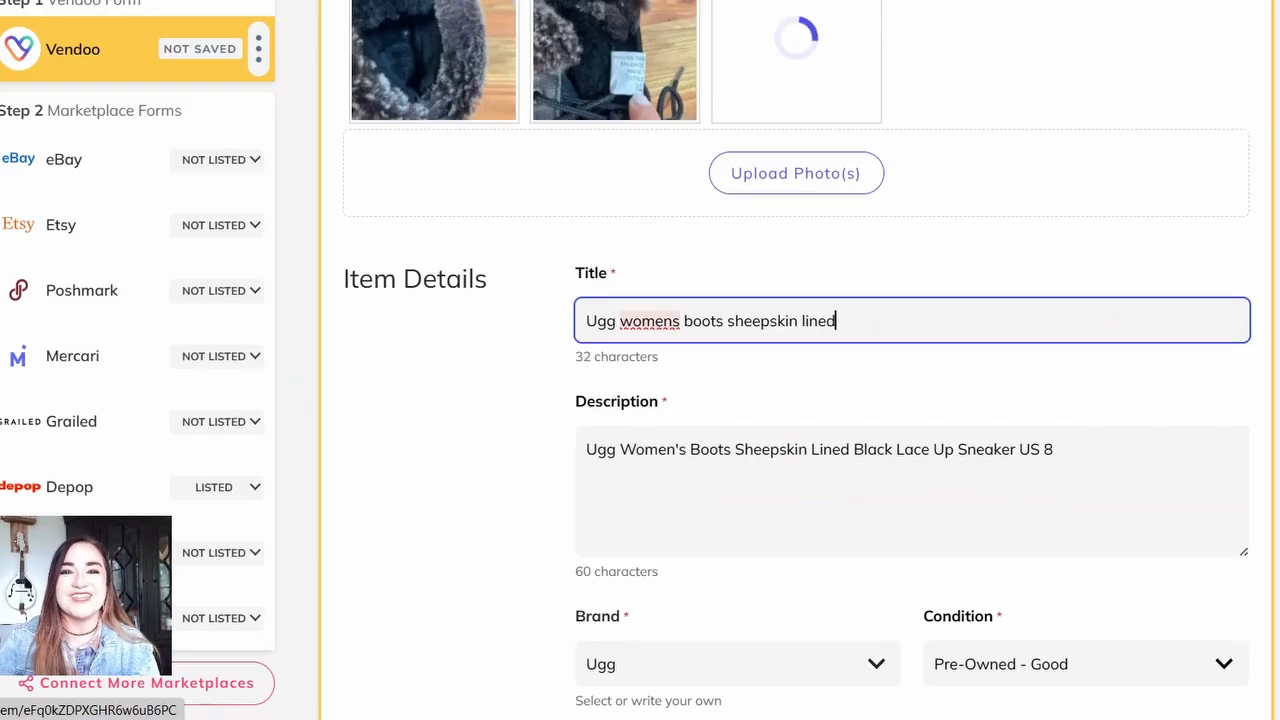
left_click_drag(1085, 440, 588, 428)
key("ctrl+c")
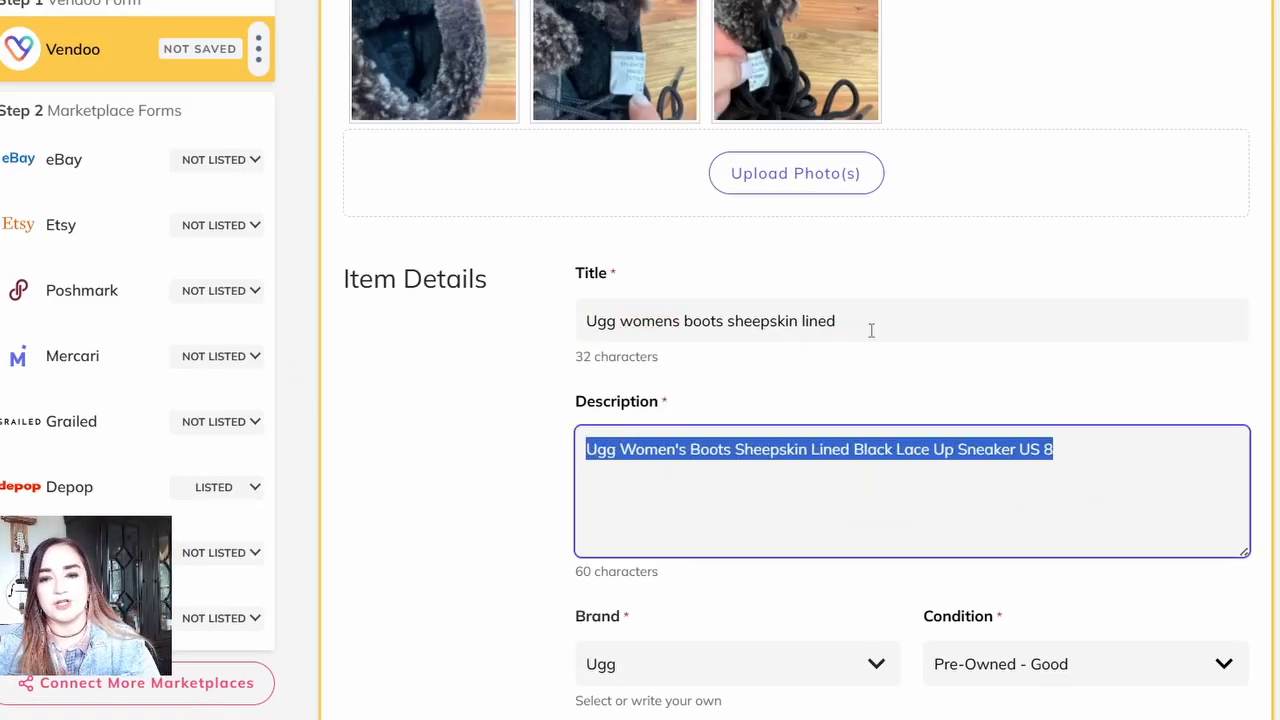
left_click(869, 329)
key("ctrl+a")
key("ctrl+v")
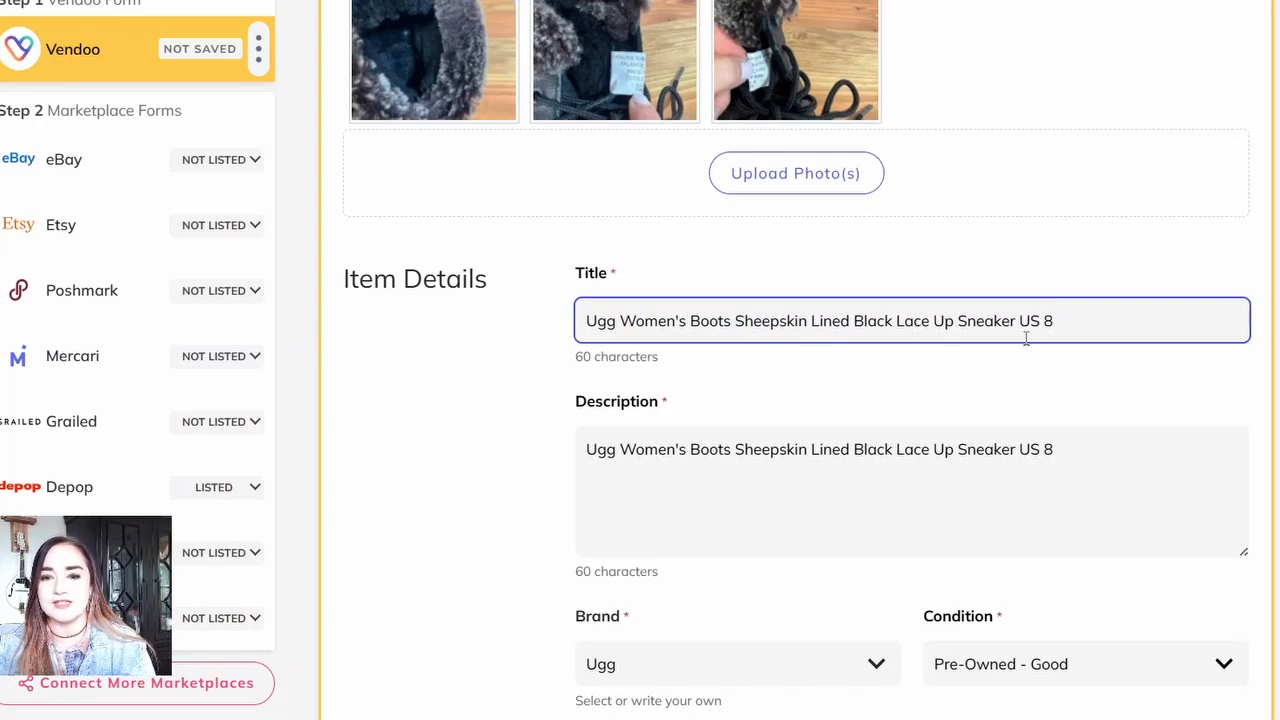
Step: Insert "Casual Preppy" before "Sneaker" in the boots' title
left_click(960, 320)
type("Casual P")
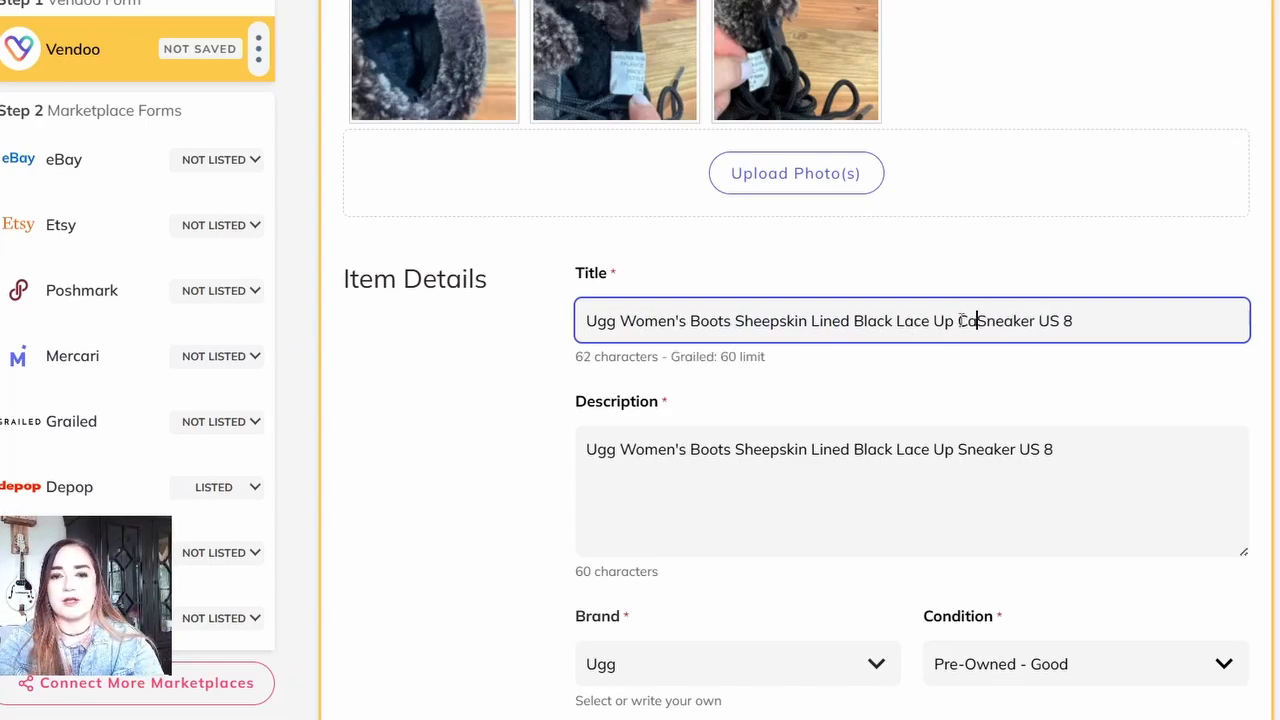
type("reppy")
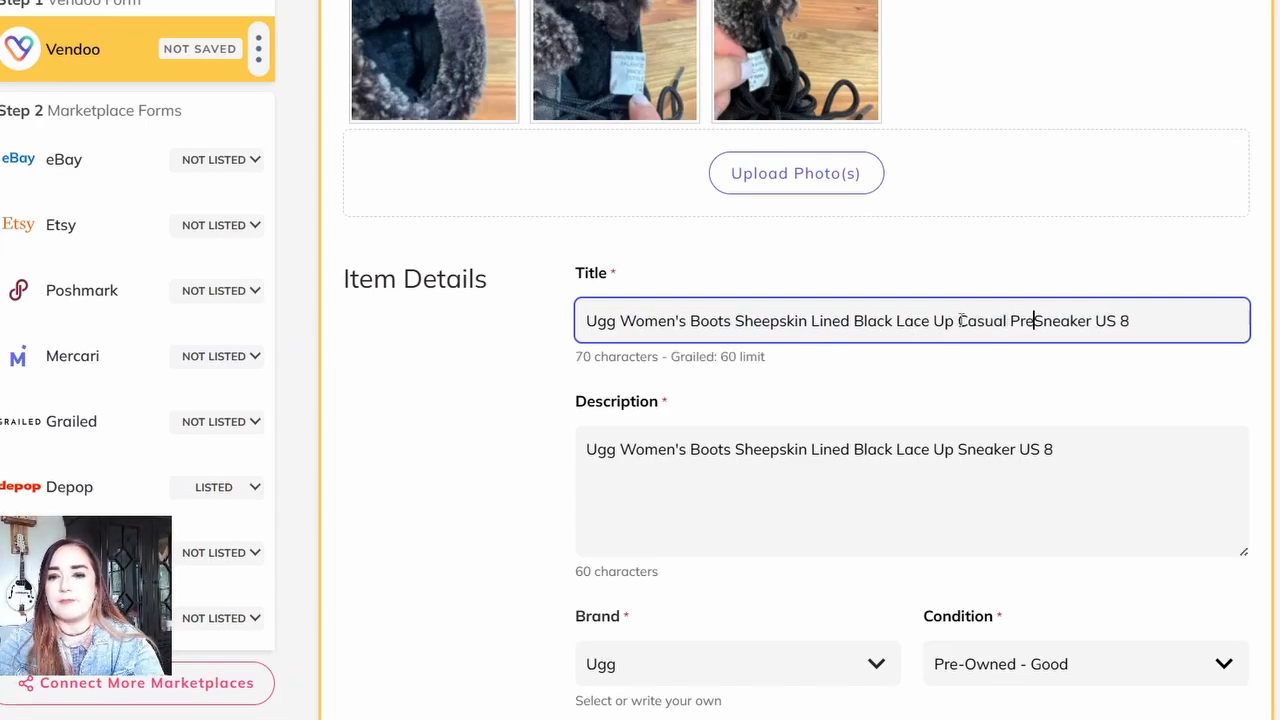
key("BackSpace")
type("y")
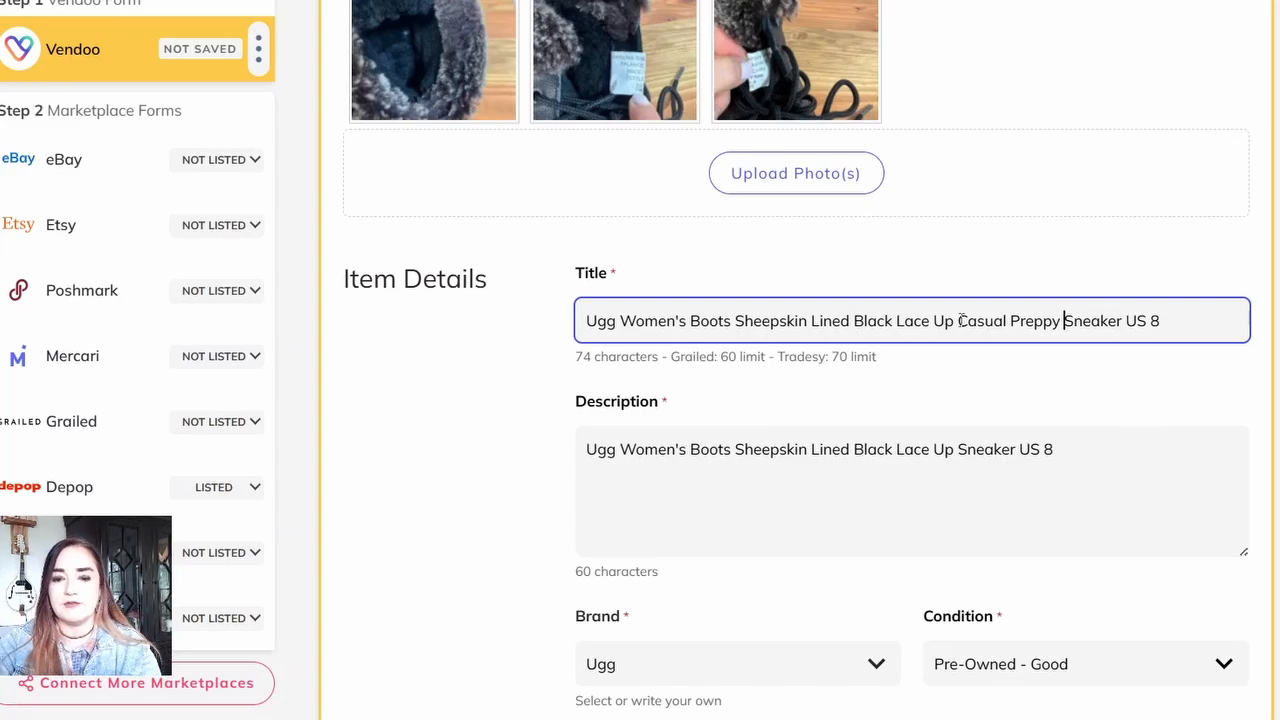
Step: Set the boots' SKU to 022
scroll(960, 320, "down", 4)
scroll(912, 360, "down", 2)
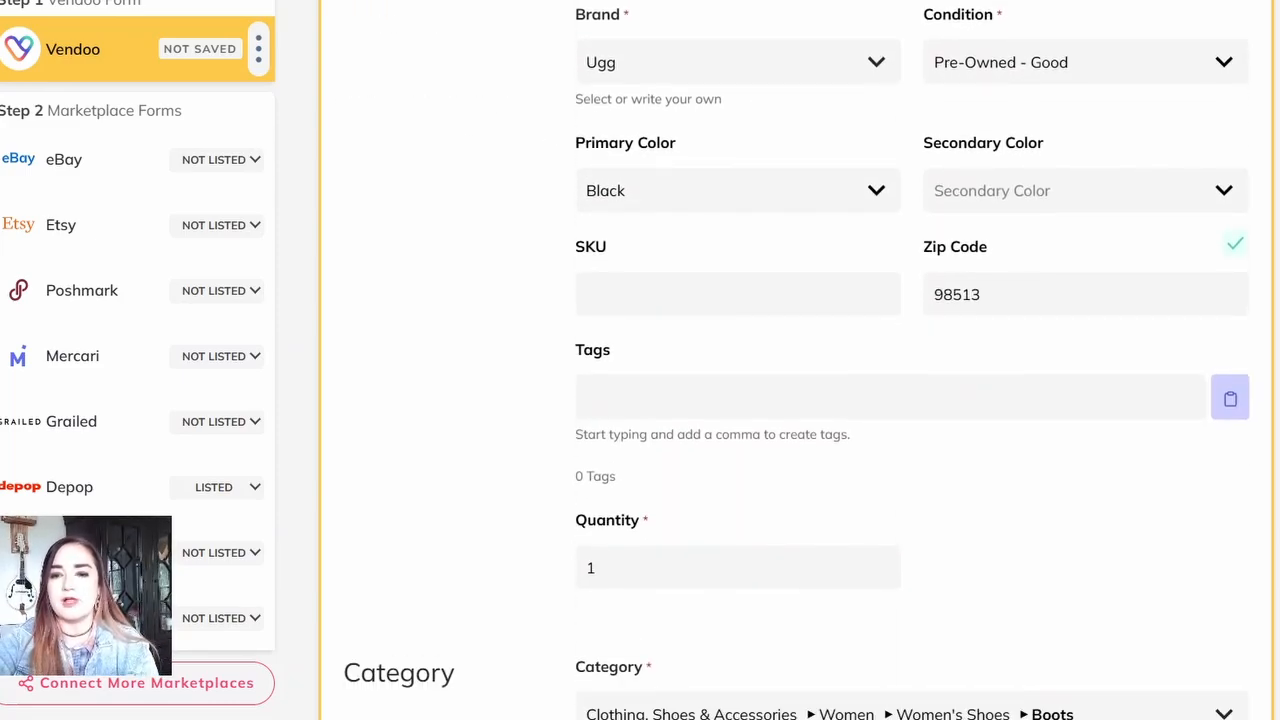
left_click(738, 294)
type("022")
key("Tab")
Step: Check the boots' category selection and set the US size to 8
left_click(912, 710)
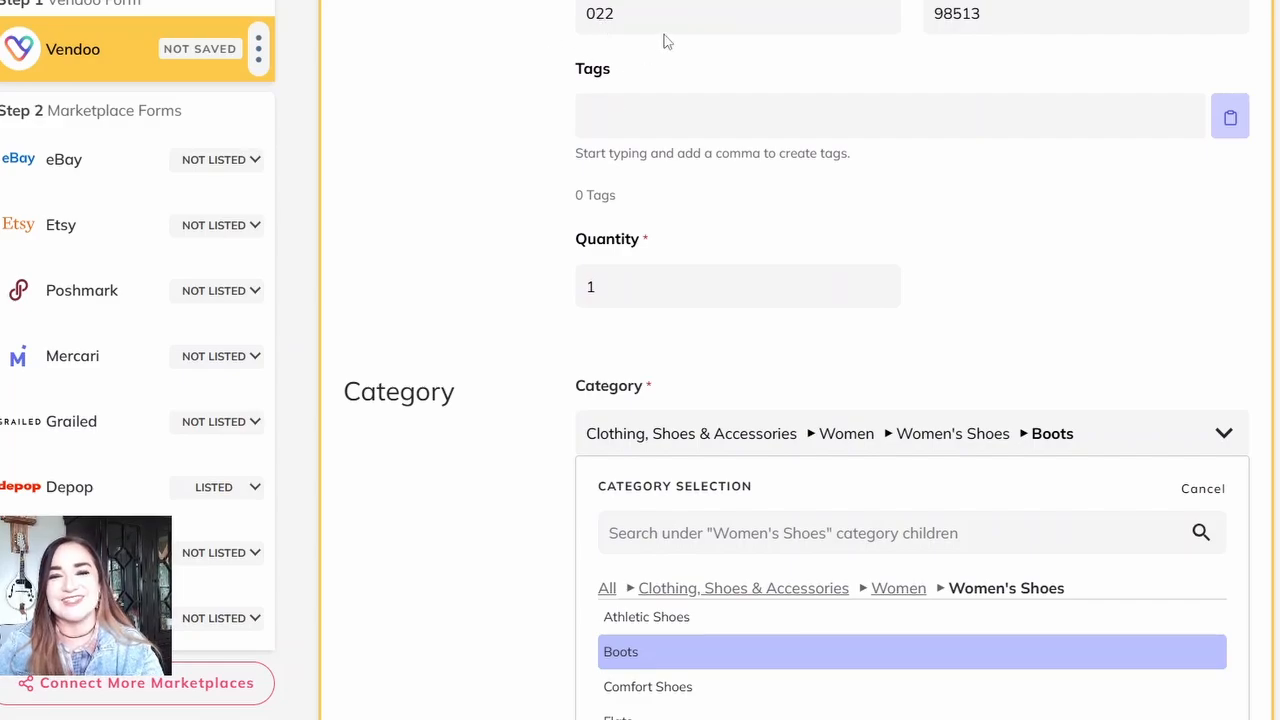
scroll(912, 400, "down", 5)
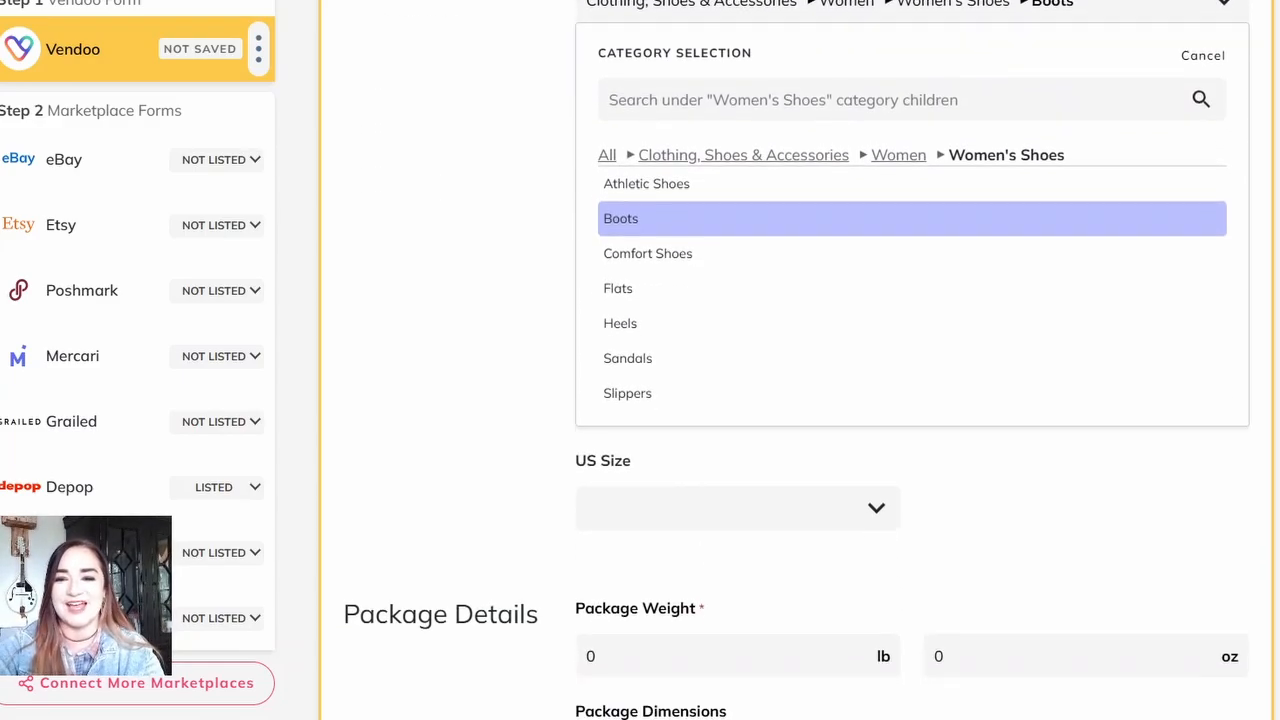
left_click(738, 450)
type("8")
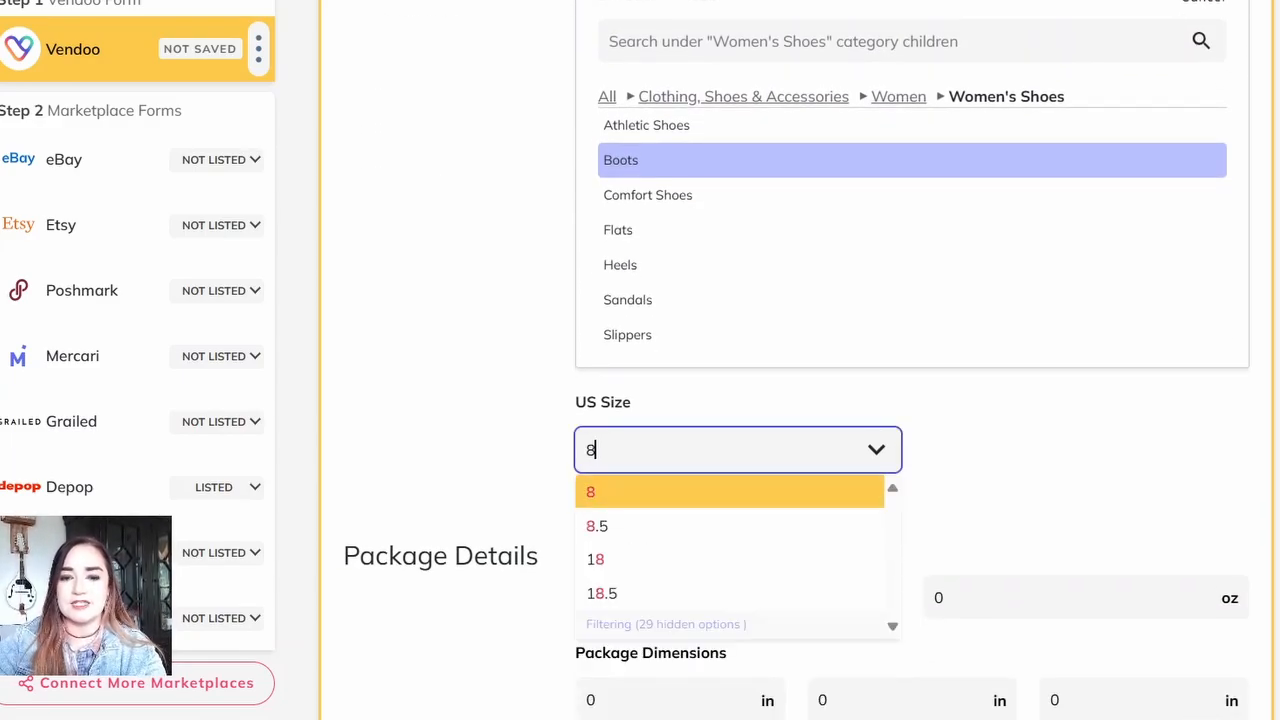
key("Tab")
Step: Set the boots' package weight to 1 lb 12 oz
scroll(912, 400, "down", 3)
type("1")
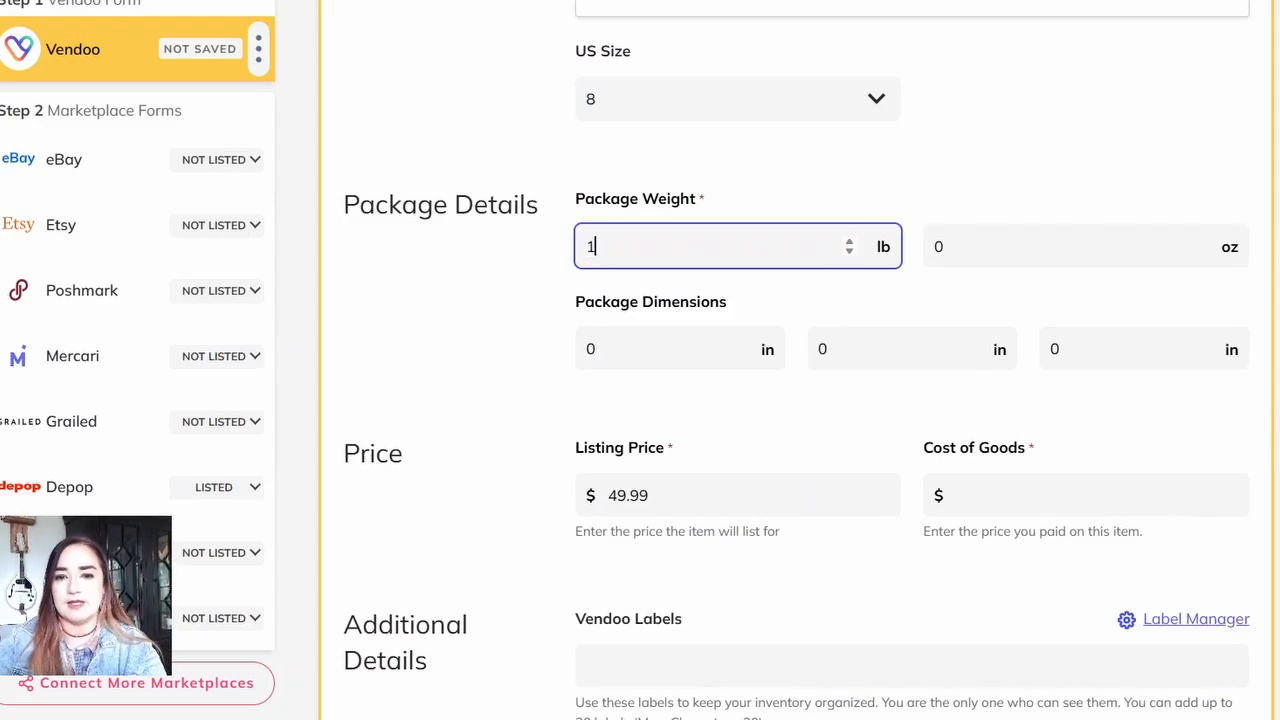
key("Tab")
type("12")
key("Tab")
Step: Check the boots' price and additional details, then save their Vendoo form
scroll(912, 400, "down", 4)
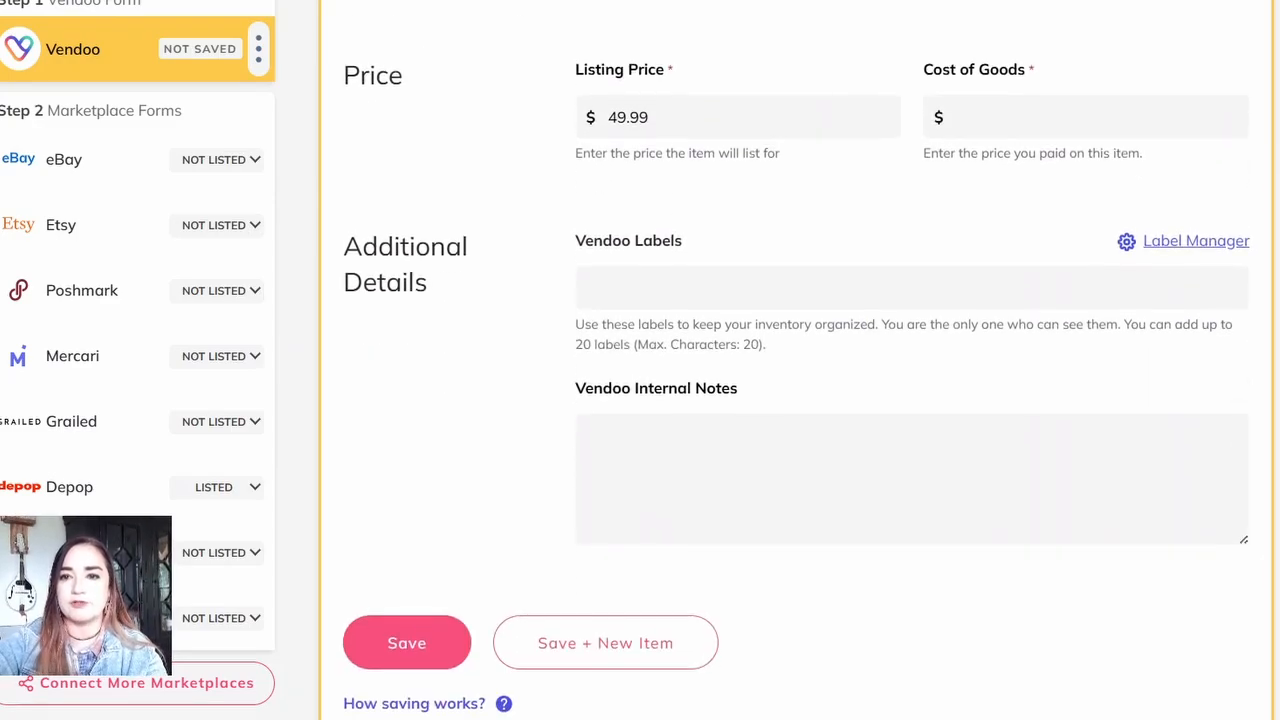
scroll(912, 400, "up", 3)
scroll(912, 400, "down", 5)
left_click(407, 390)
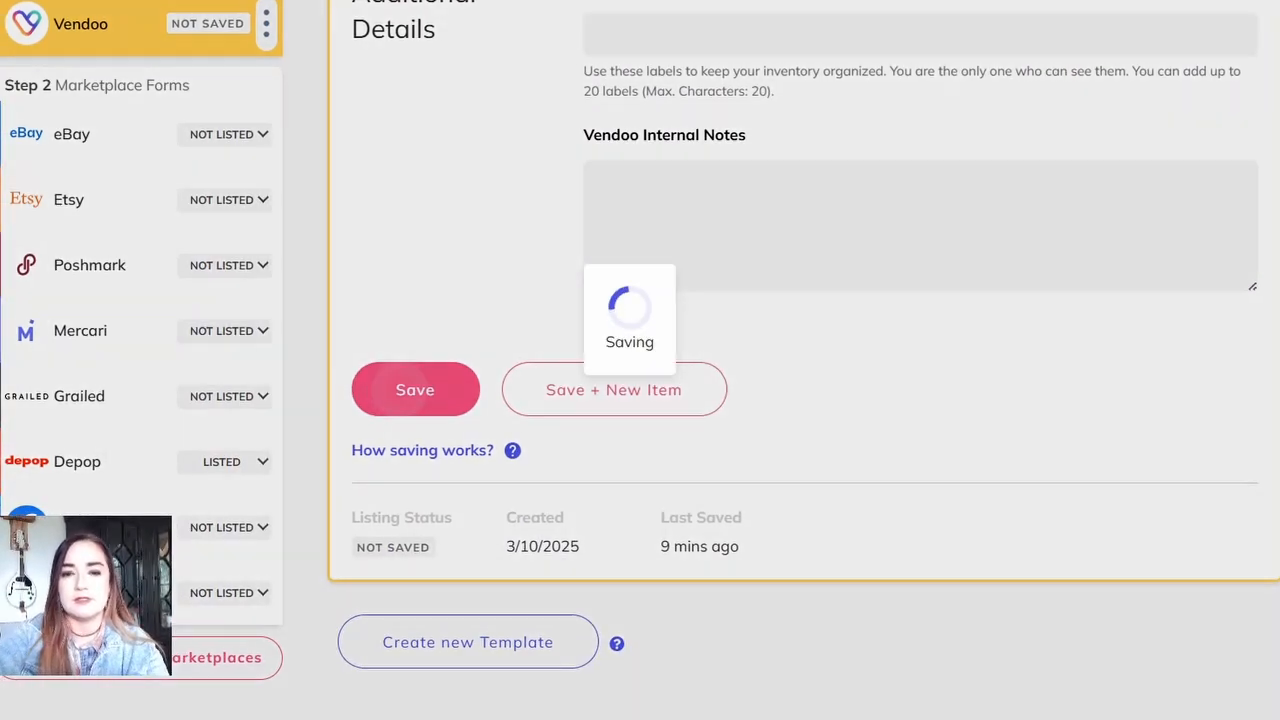
left_click(143, 162)
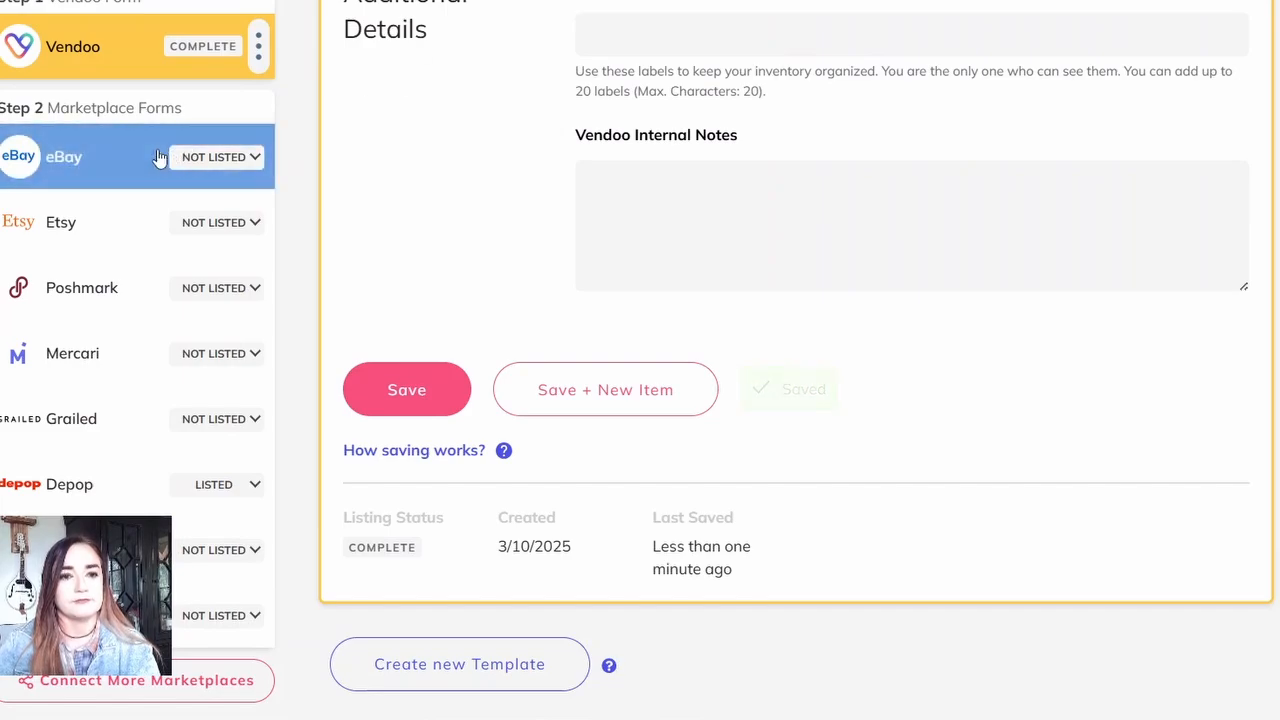
scroll(141, 163, "down", 5)
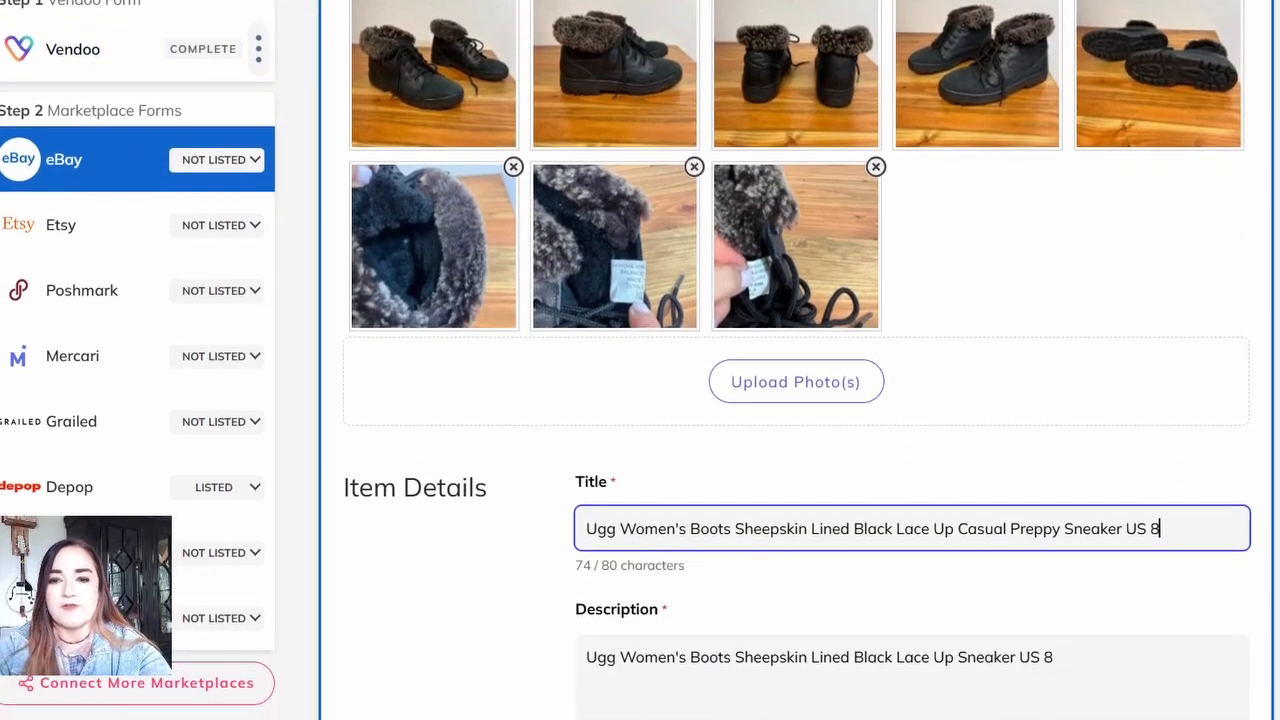
scroll(141, 163, "up", 4)
left_click(102, 49)
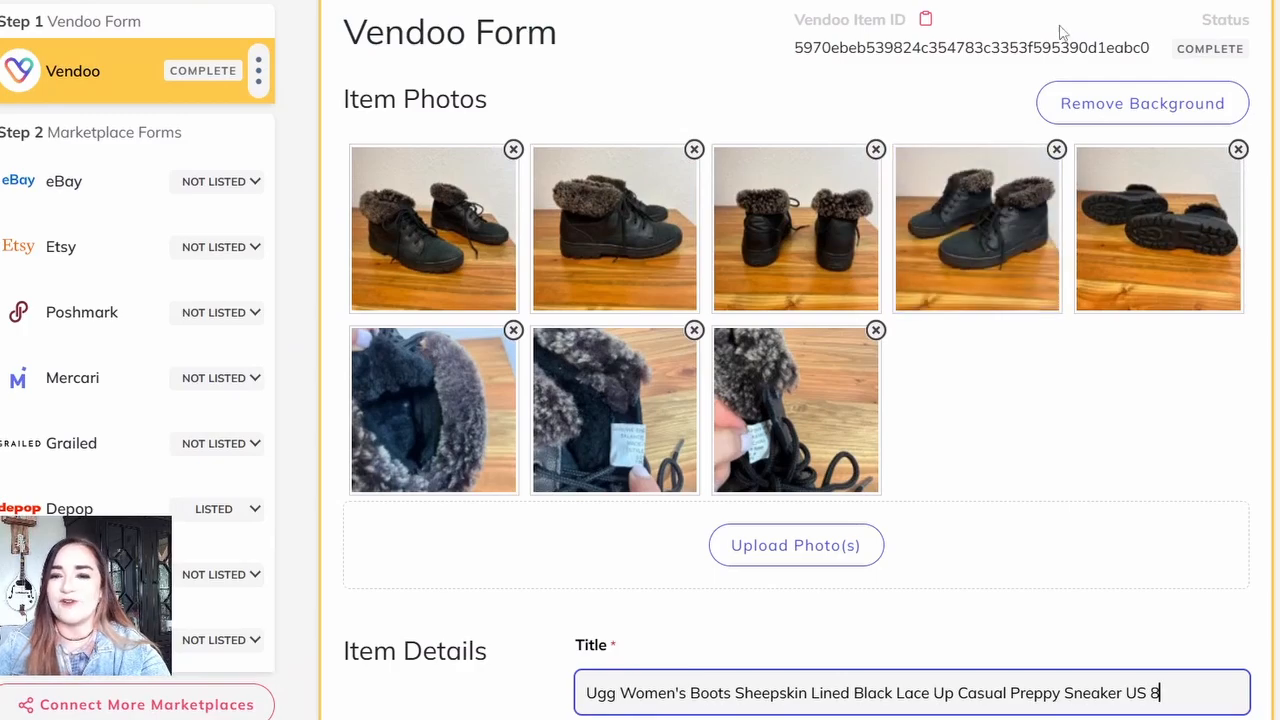
Step: Remove the background from all of the boots' photos in the Vendoo form
left_click(1105, 105)
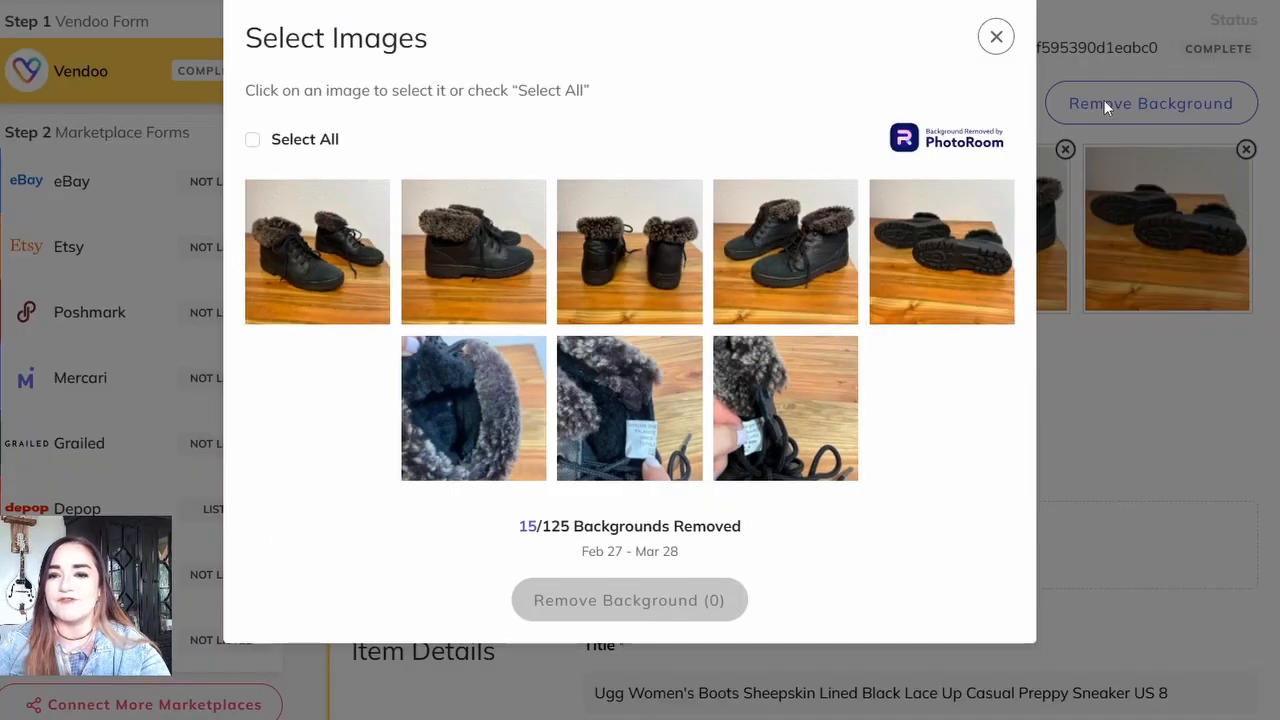
left_click(266, 141)
left_click(598, 596)
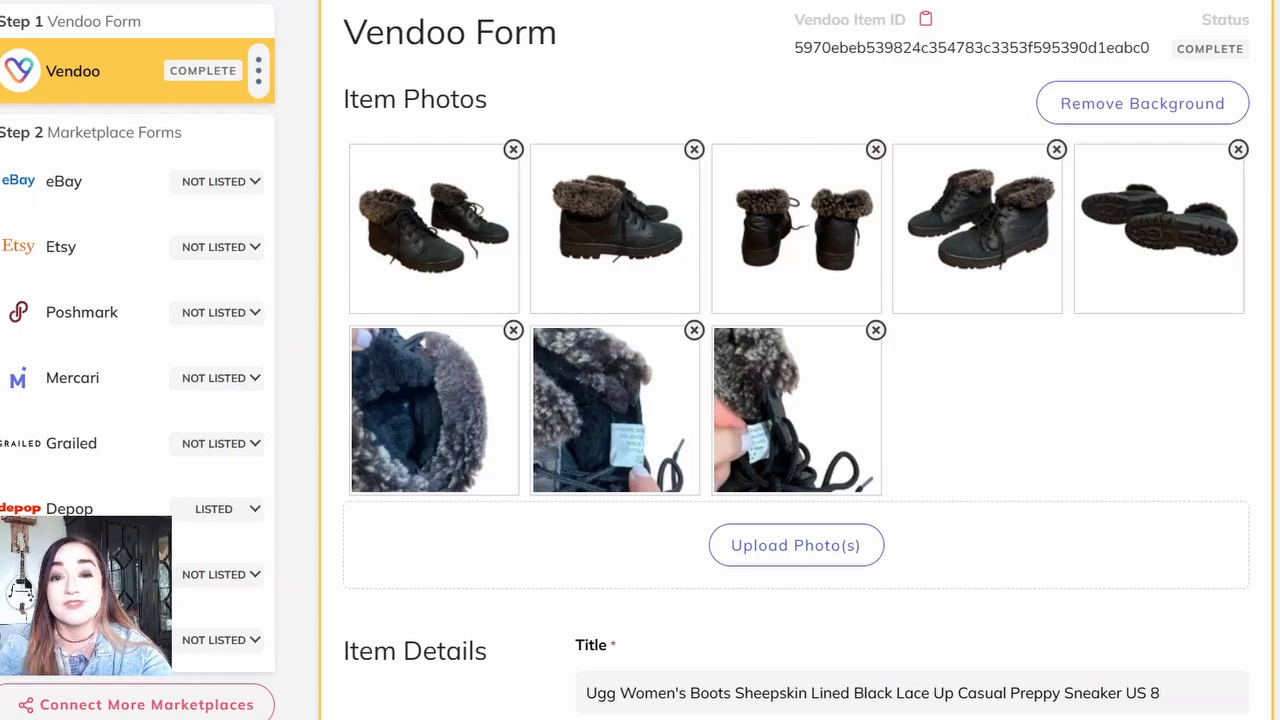
Step: Save the boots' Vendoo form again and open their eBay form at the item details
scroll(795, 400, "down", 20)
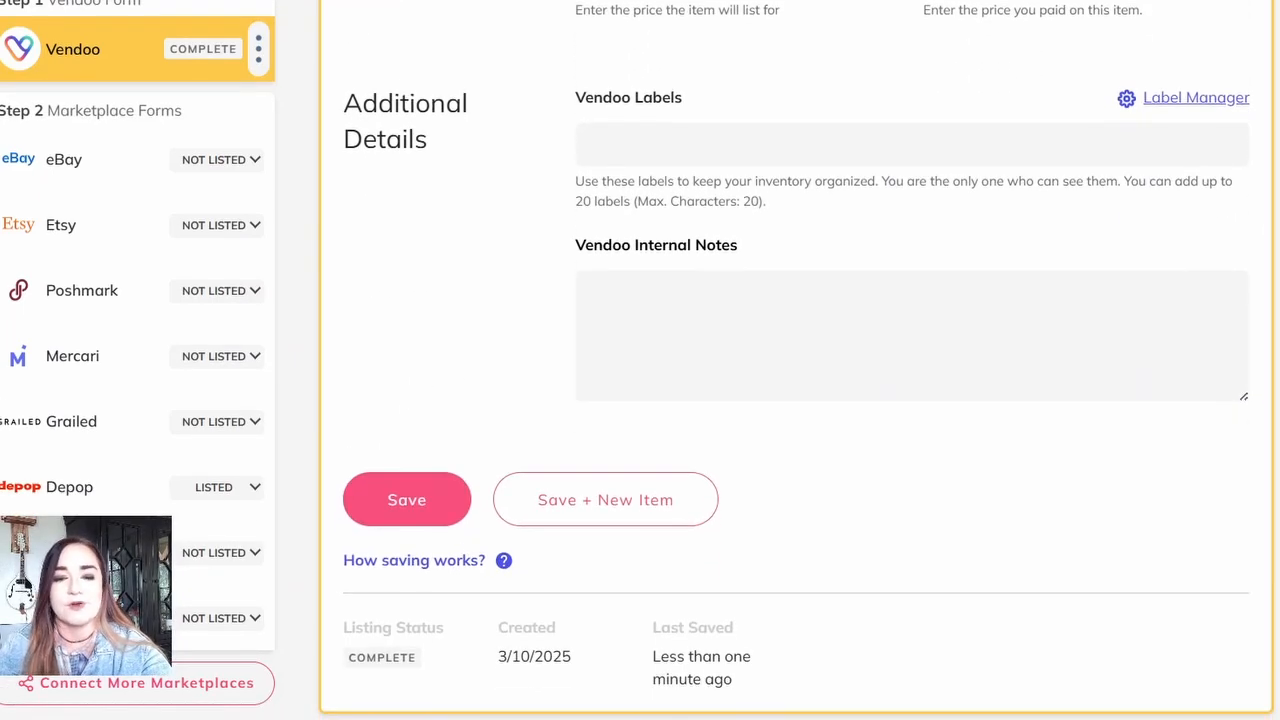
left_click(398, 496)
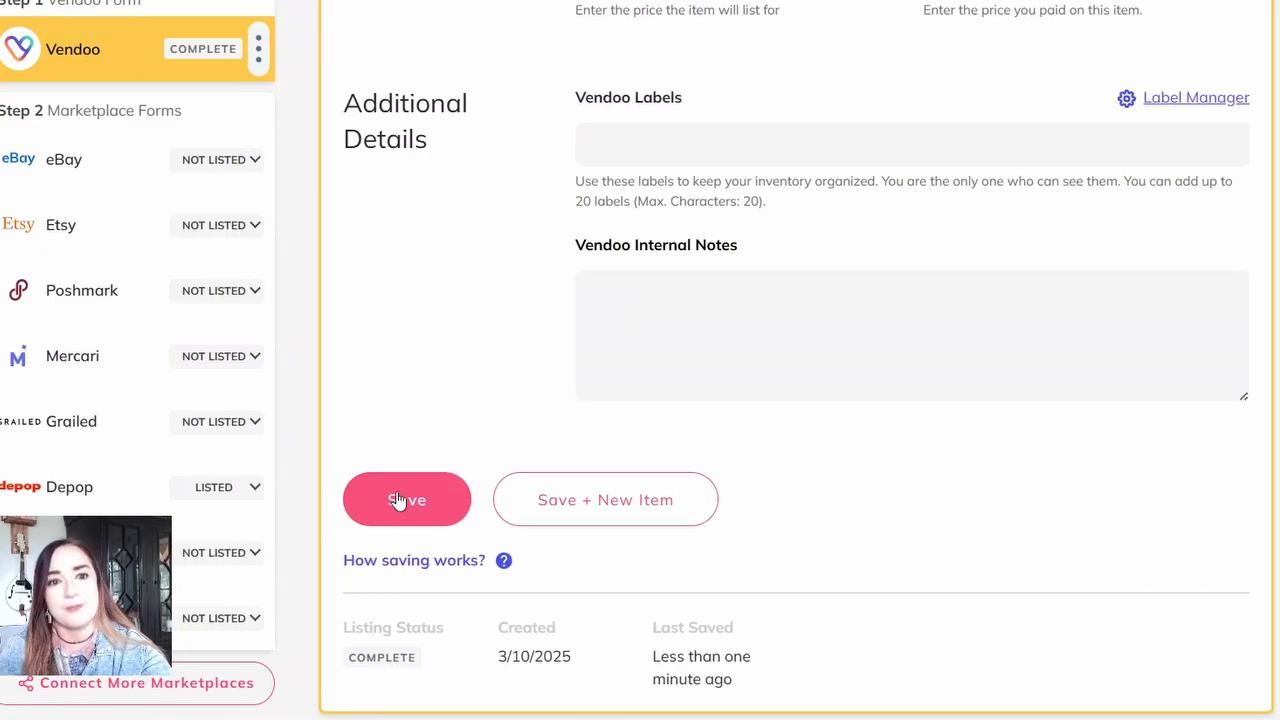
left_click(102, 186)
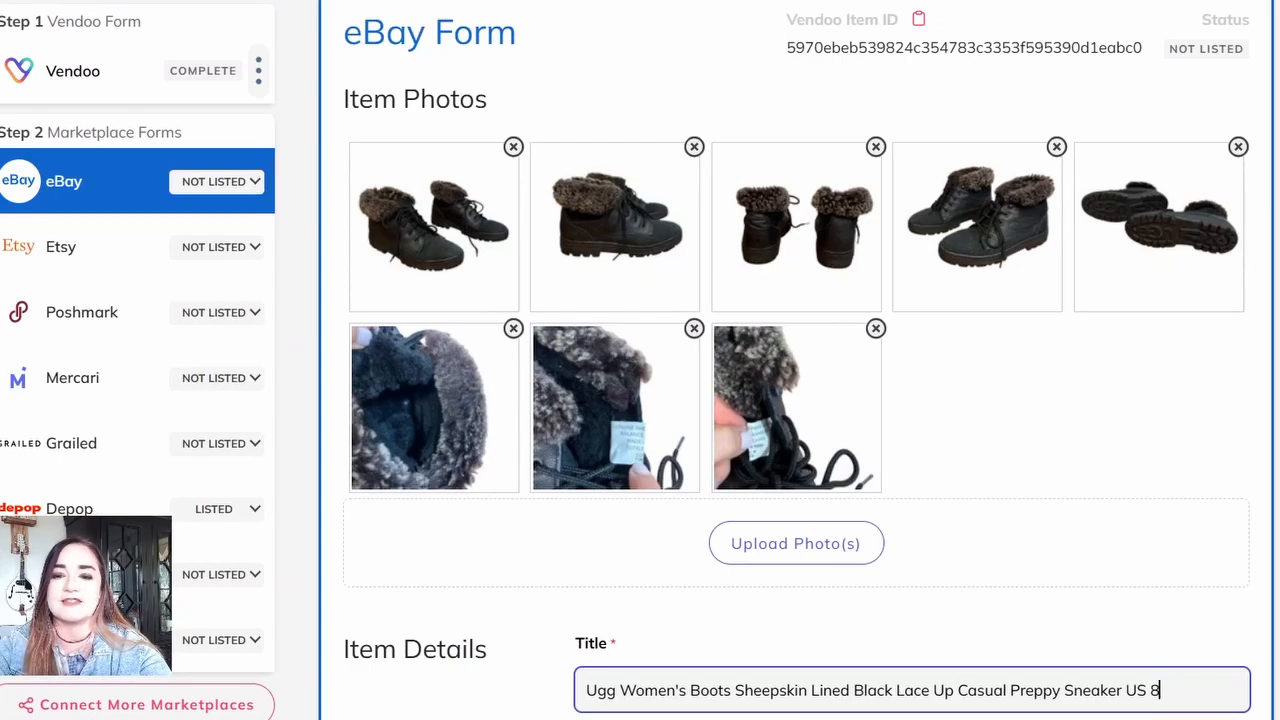
scroll(795, 400, "down", 3)
scroll(795, 400, "down", 3)
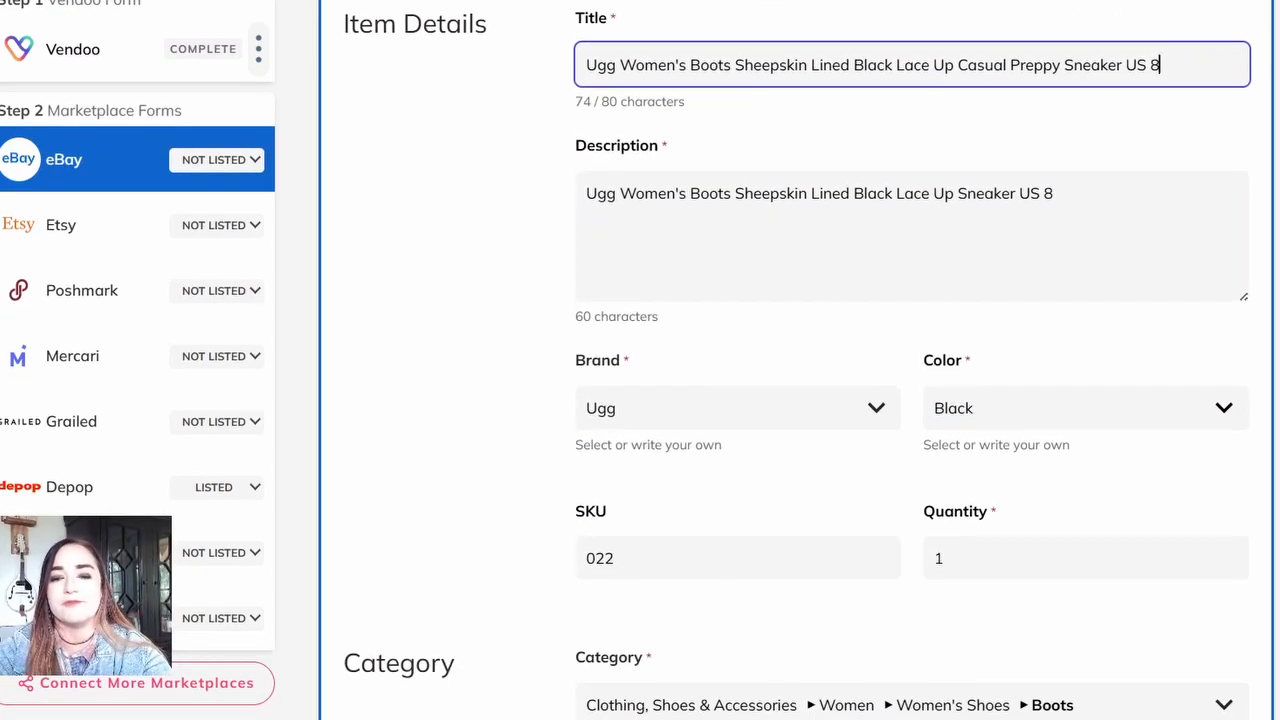
Step: Set the boots' eBay department to Women and their style to Bootie in the category specifics
scroll(837, 511, "down", 2)
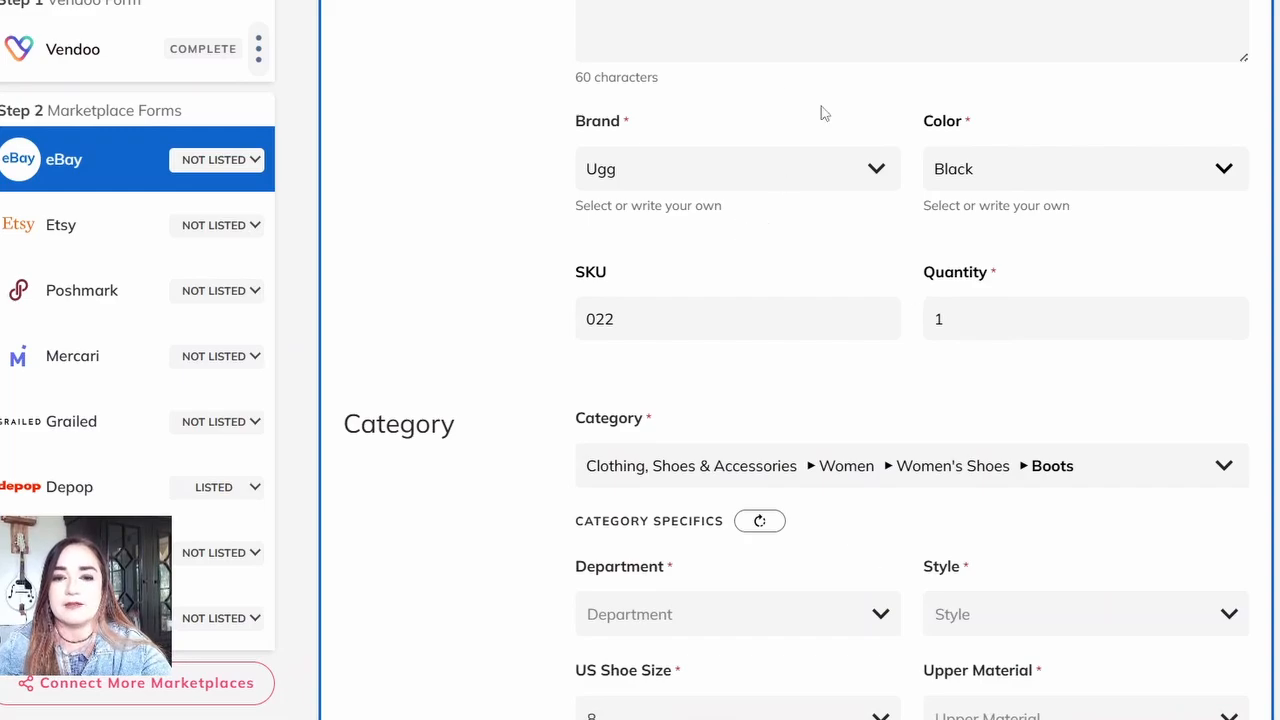
scroll(1029, 429, "down", 3)
left_click(730, 265)
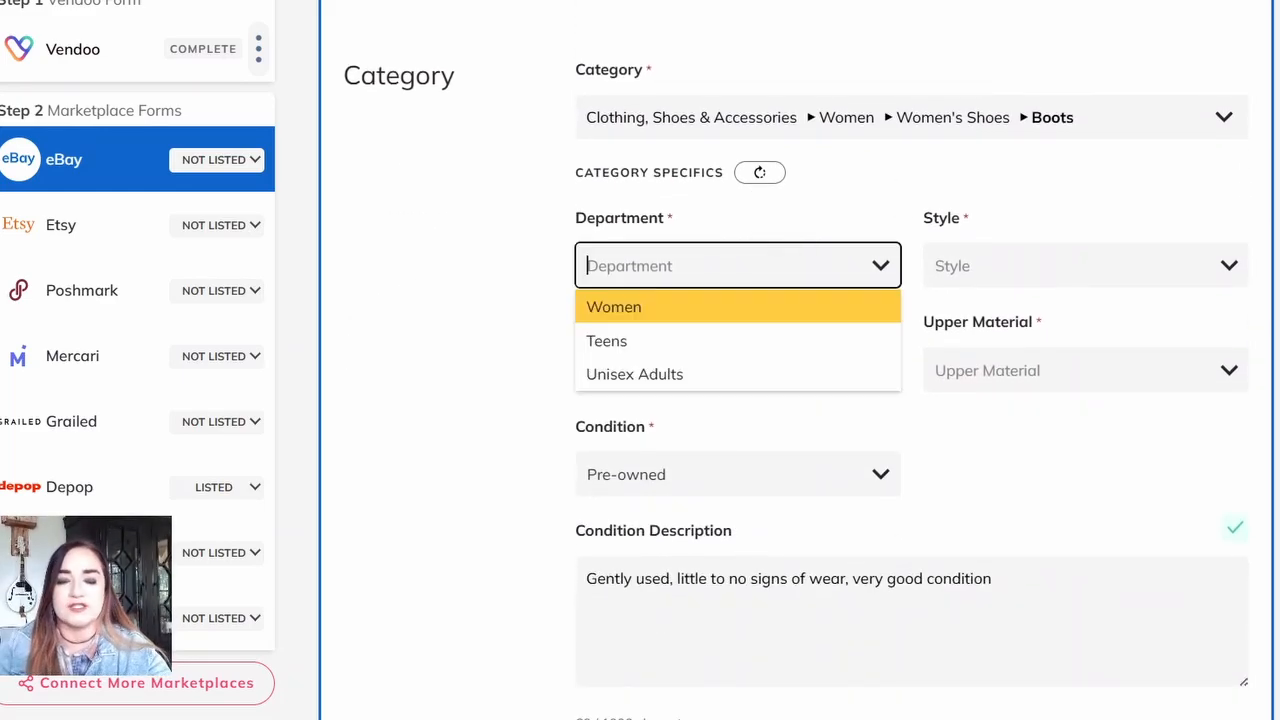
left_click(700, 307)
left_click(1070, 265)
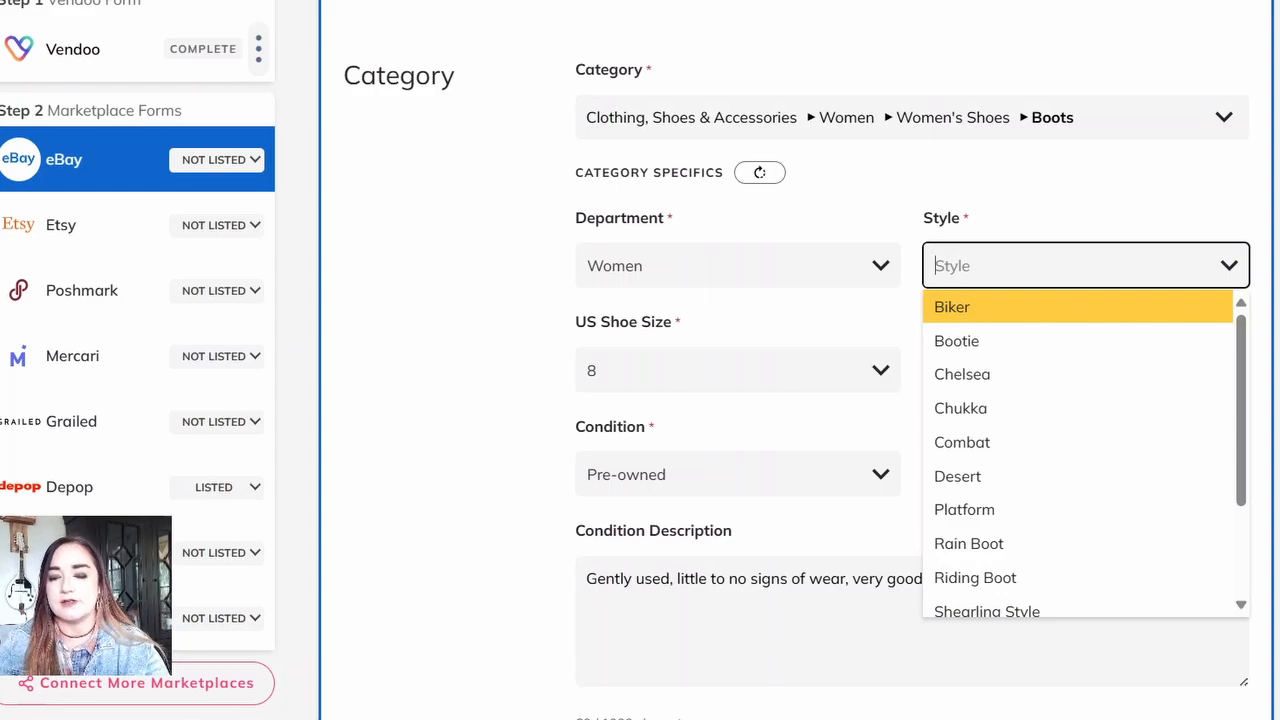
key("Down")
key("Return")
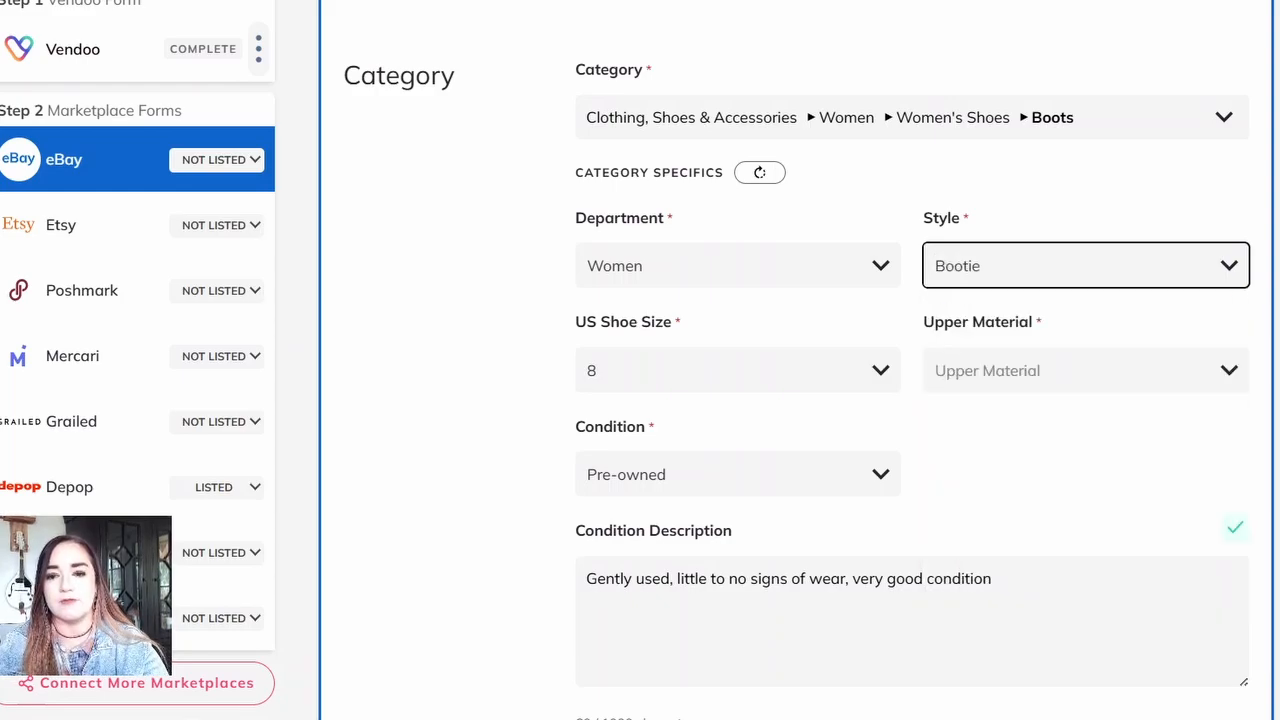
Step: Set the boots' upper material to Leather in the eBay form
key("Tab")
type("le")
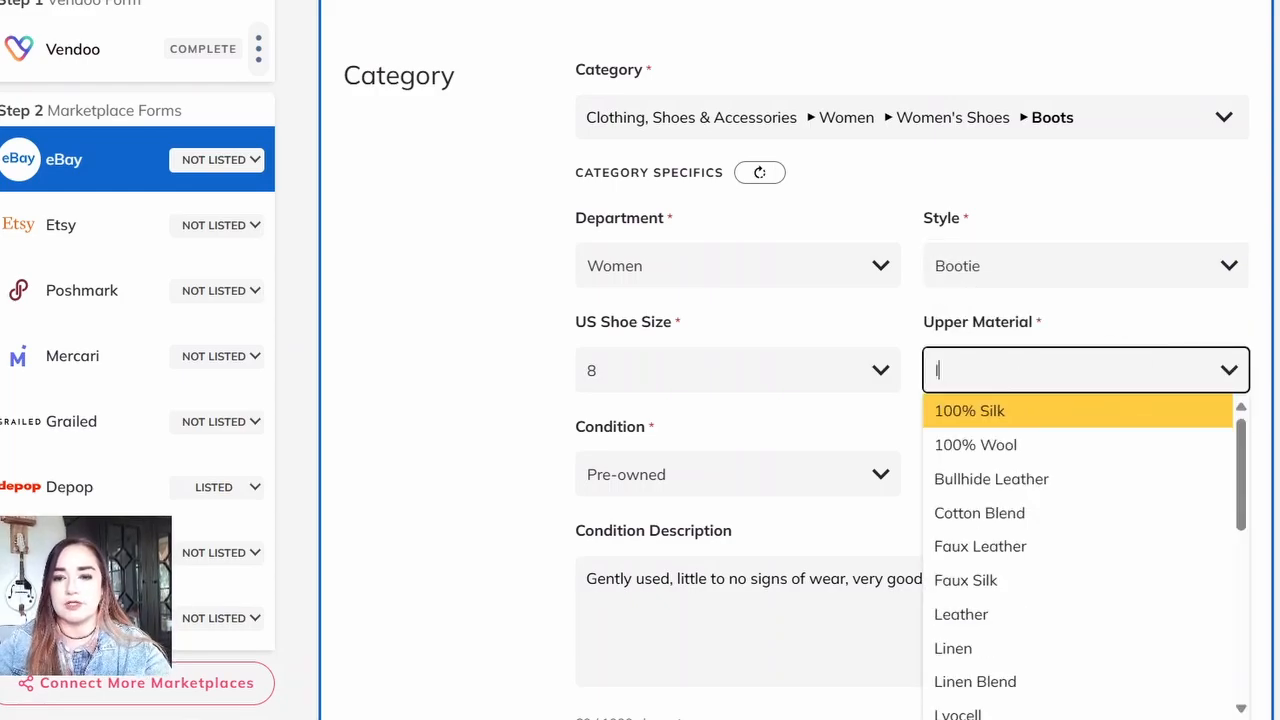
key("Down")
key("Down")
key("Down")
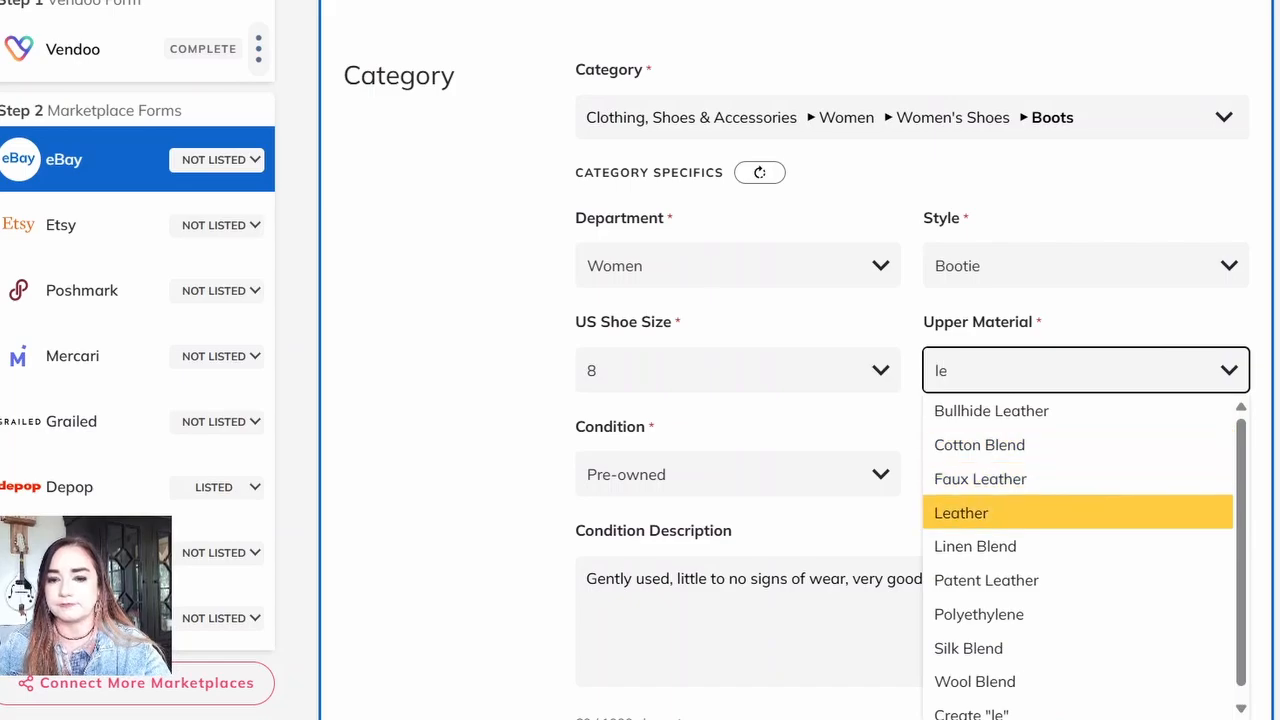
key("Return")
Step: Check the shipping and pricing sections of the boots' eBay form, then list the boots on eBay
scroll(900, 400, "down", 3)
scroll(900, 400, "down", 6)
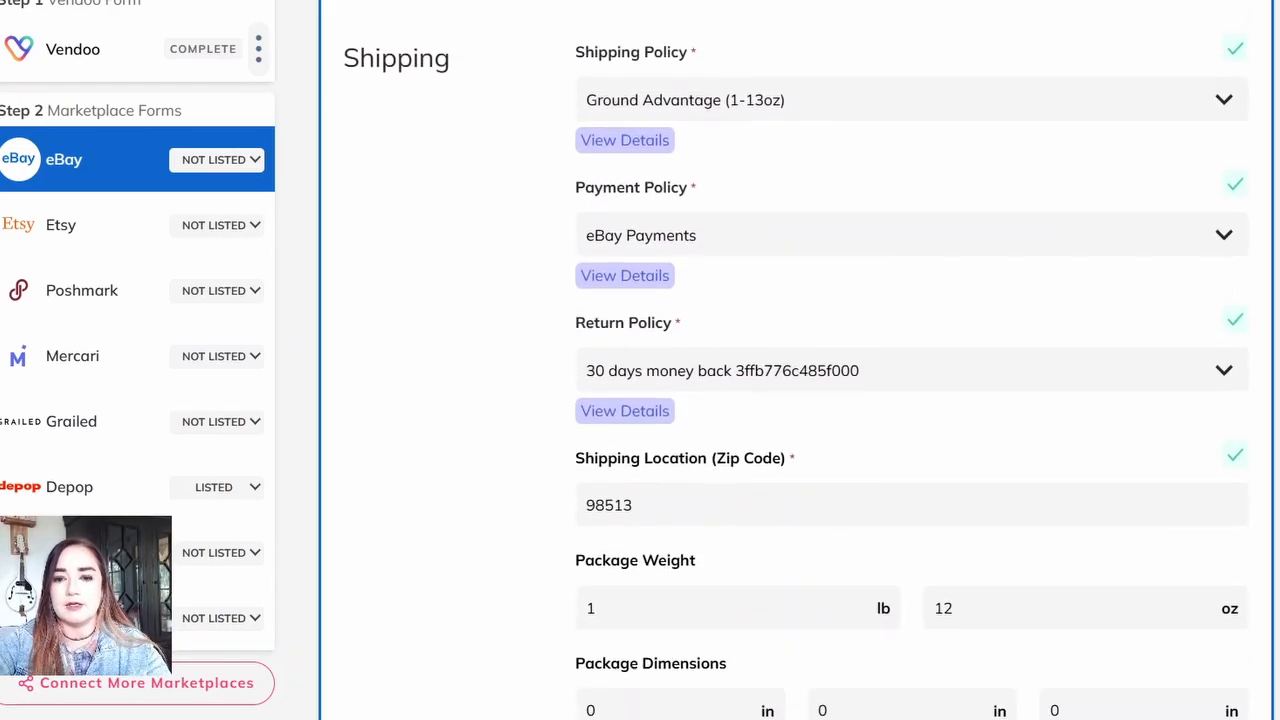
scroll(900, 400, "down", 7)
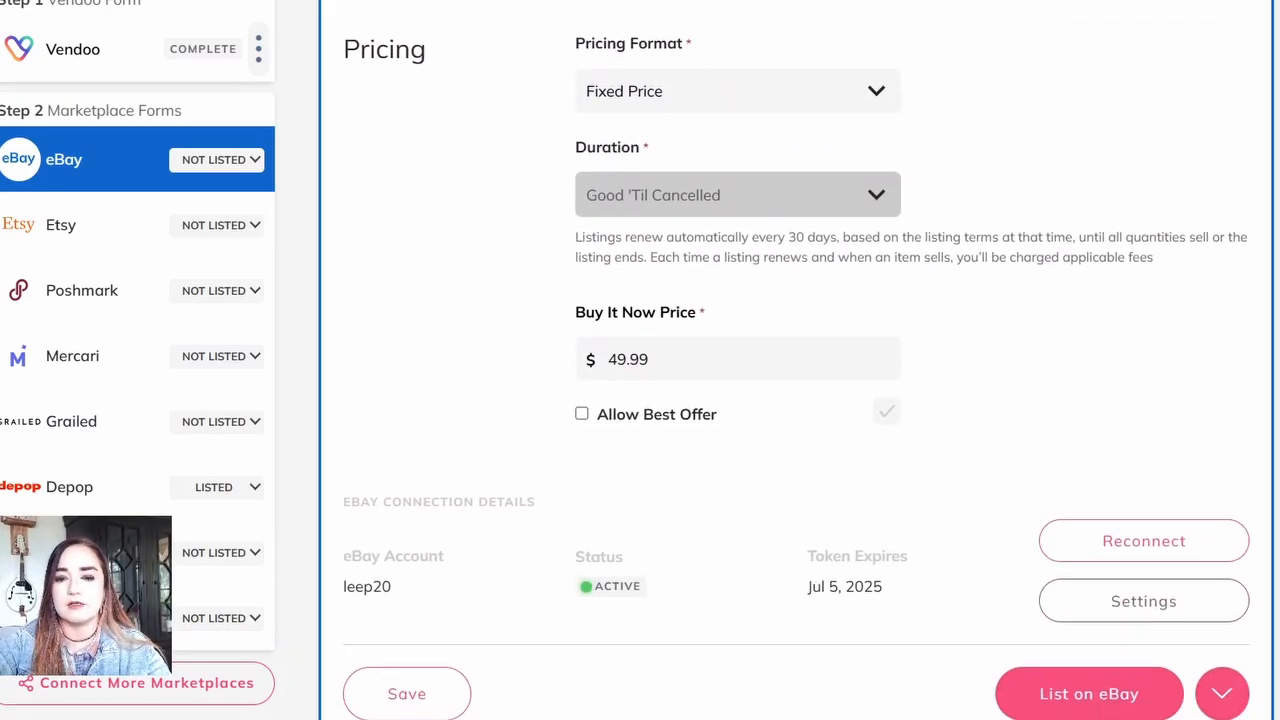
scroll(900, 400, "down", 2)
left_click(1089, 563)
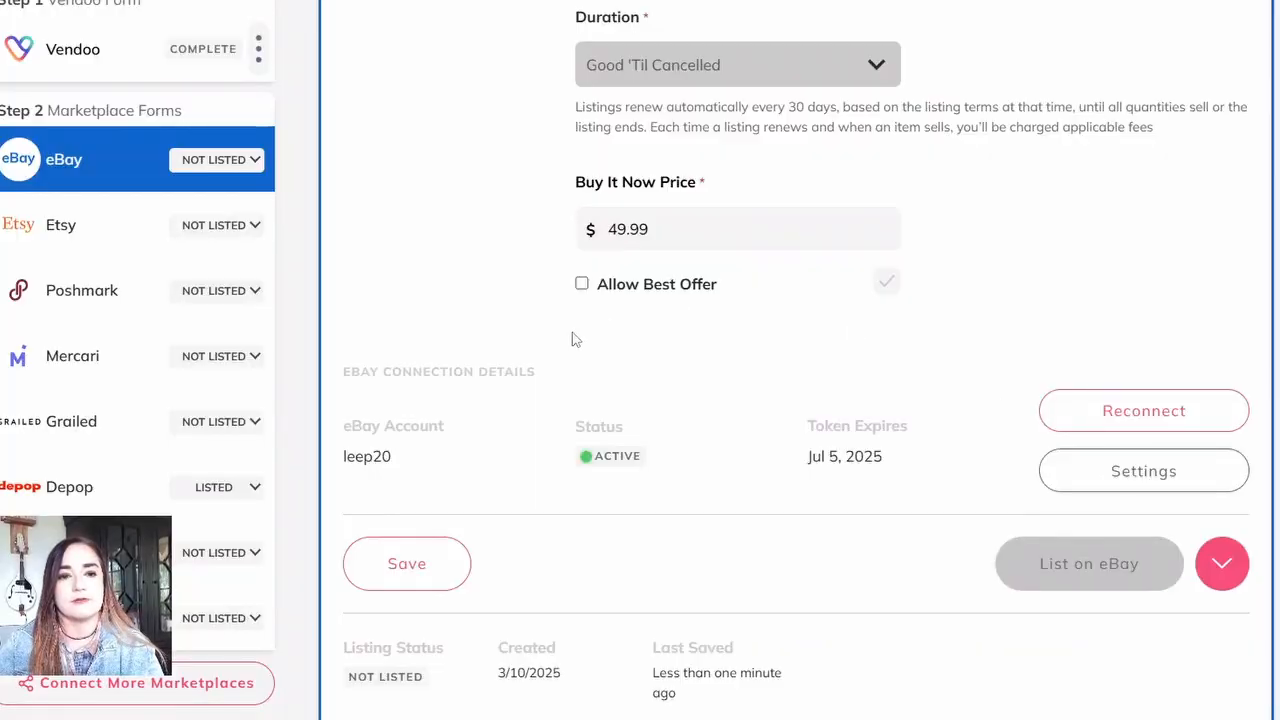
Step: Open the boots' Poshmark form, check its details and pricing, and list the boots on Poshmark
left_click(65, 310)
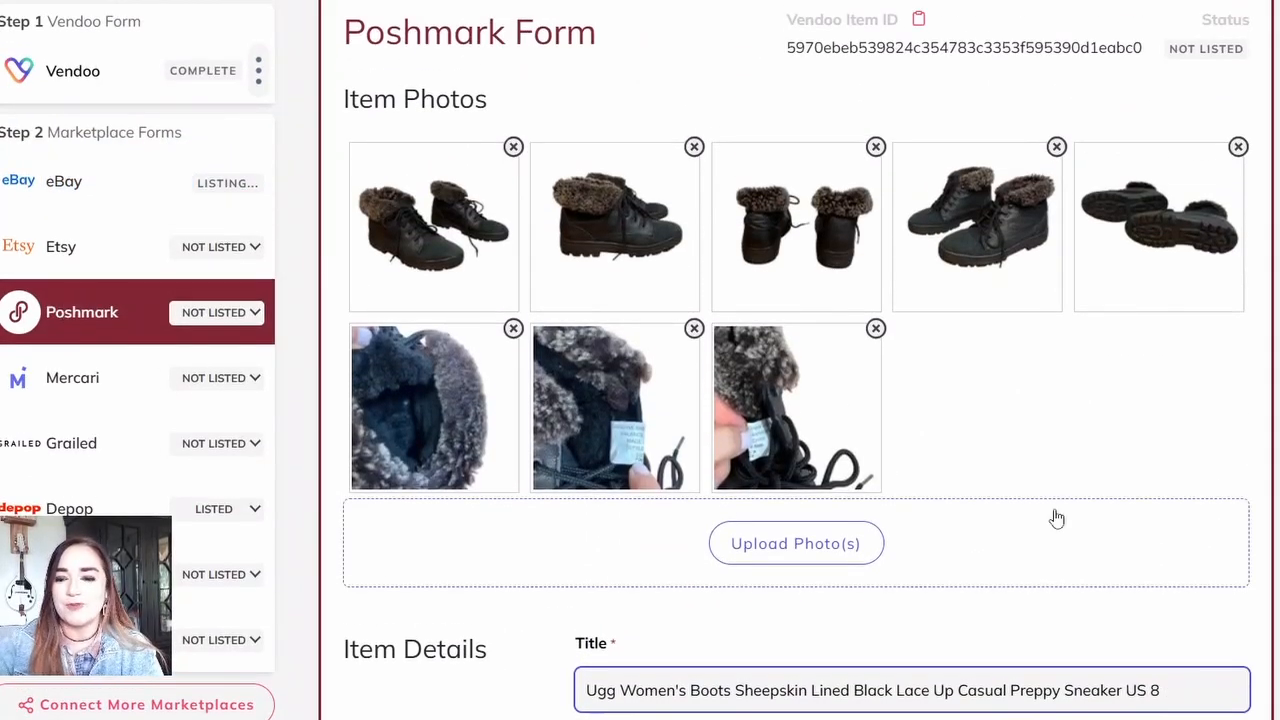
scroll(1054, 517, "down", 5)
scroll(900, 400, "down", 6)
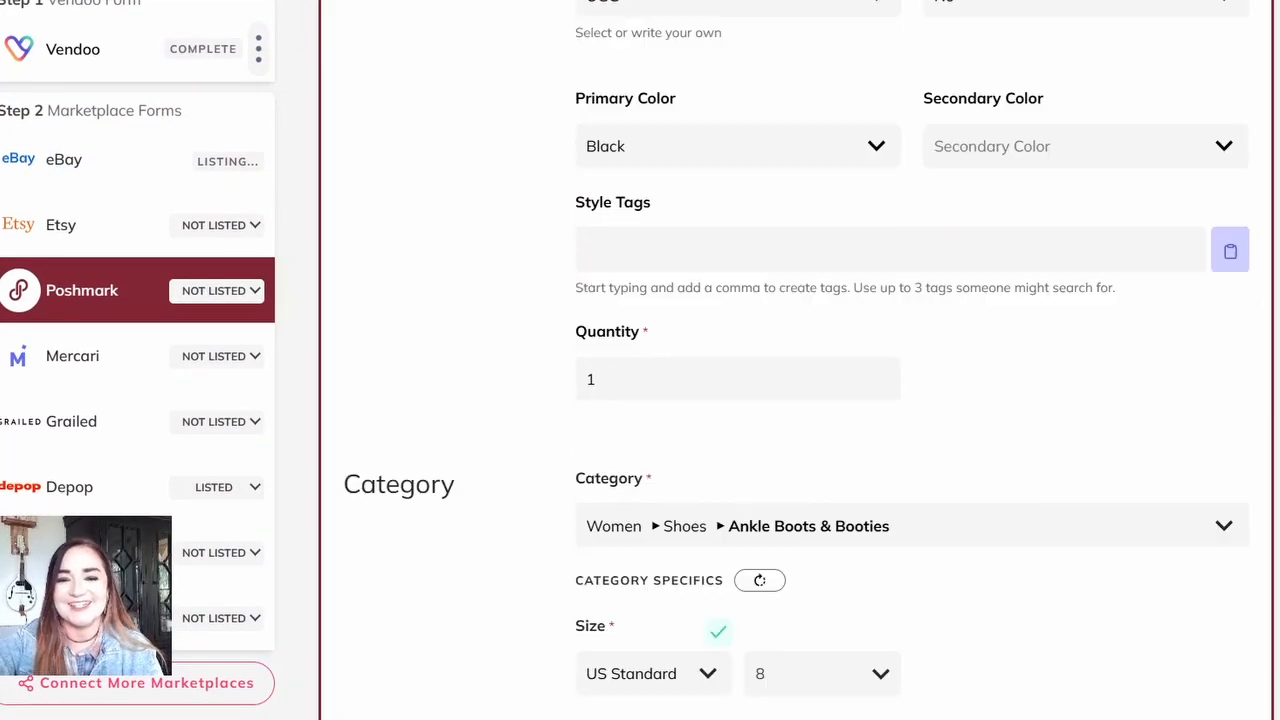
scroll(900, 400, "down", 2)
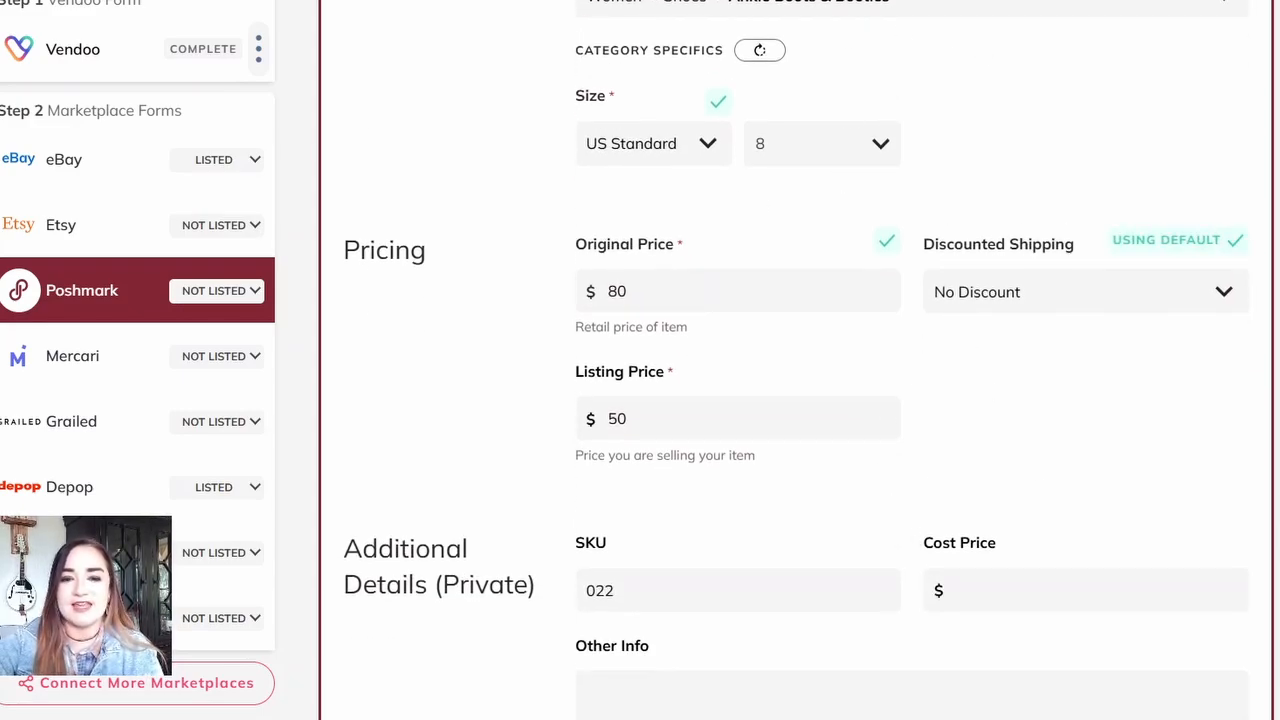
scroll(1237, 243, "down", 4)
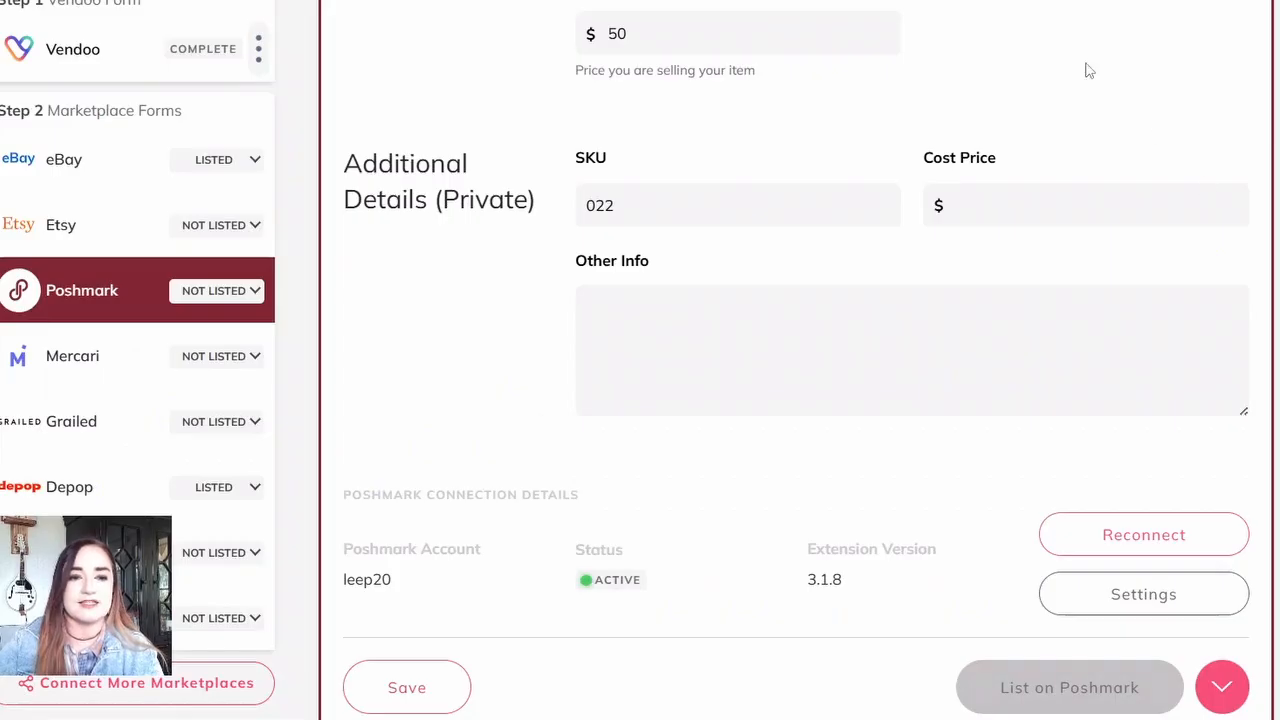
Step: Open the boots' Mercari form and set the missing brand to UGG Australia
left_click(84, 372)
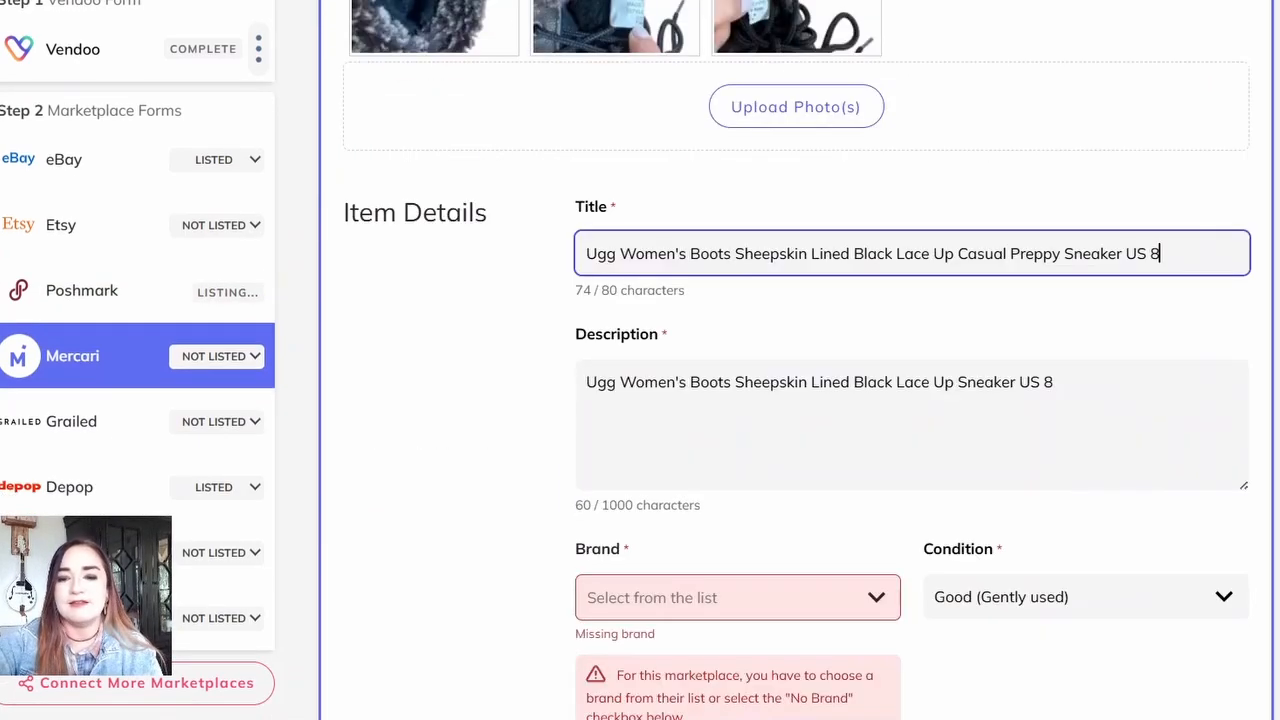
scroll(877, 400, "down", 4)
left_click(877, 246)
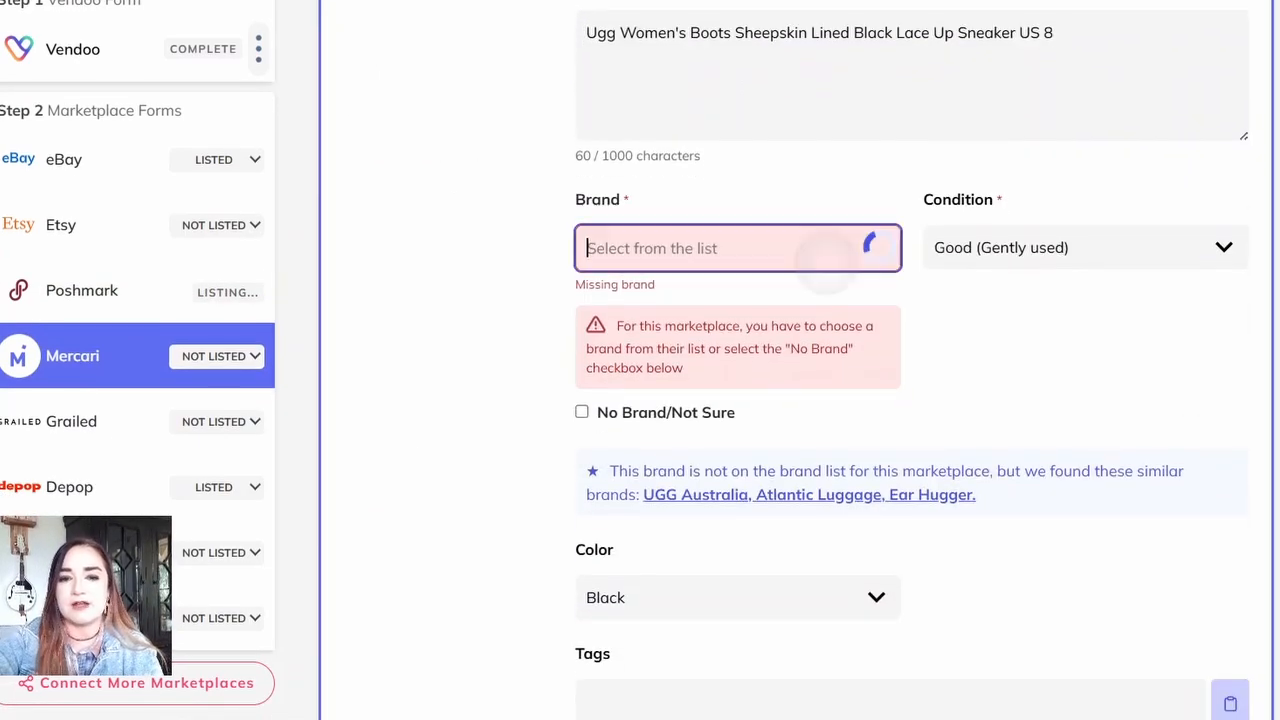
type("Ug")
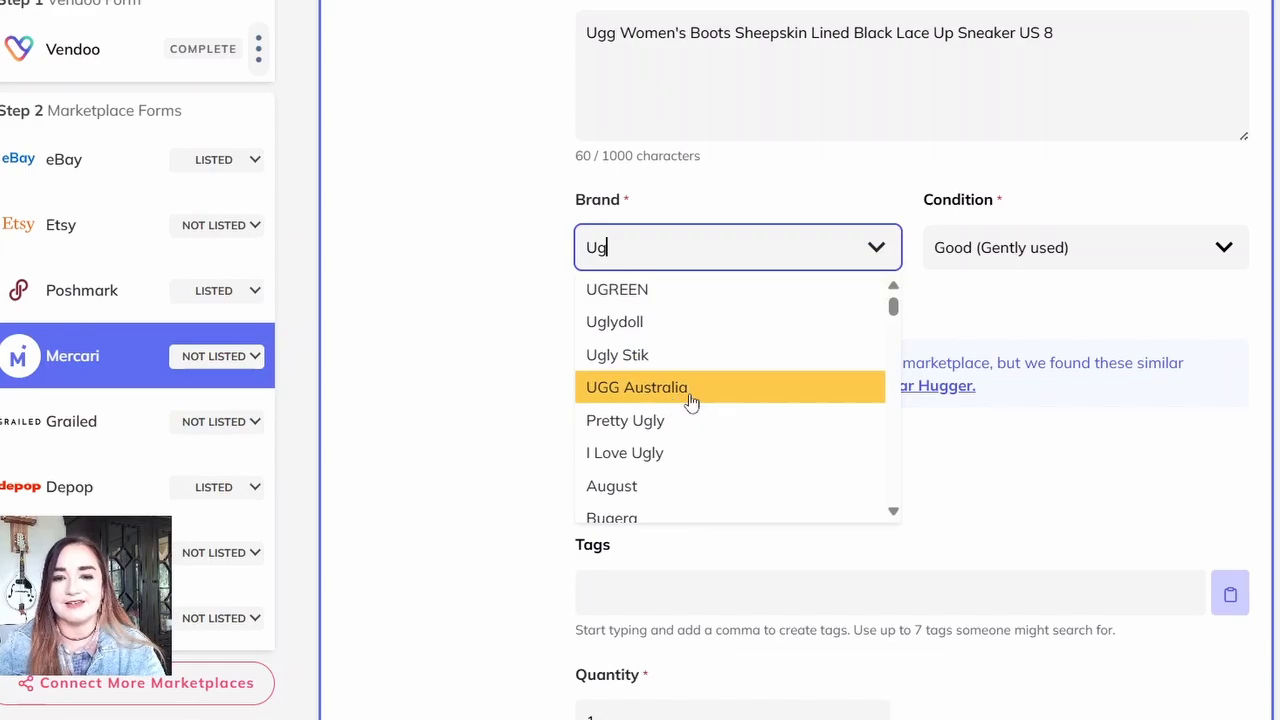
left_click(690, 392)
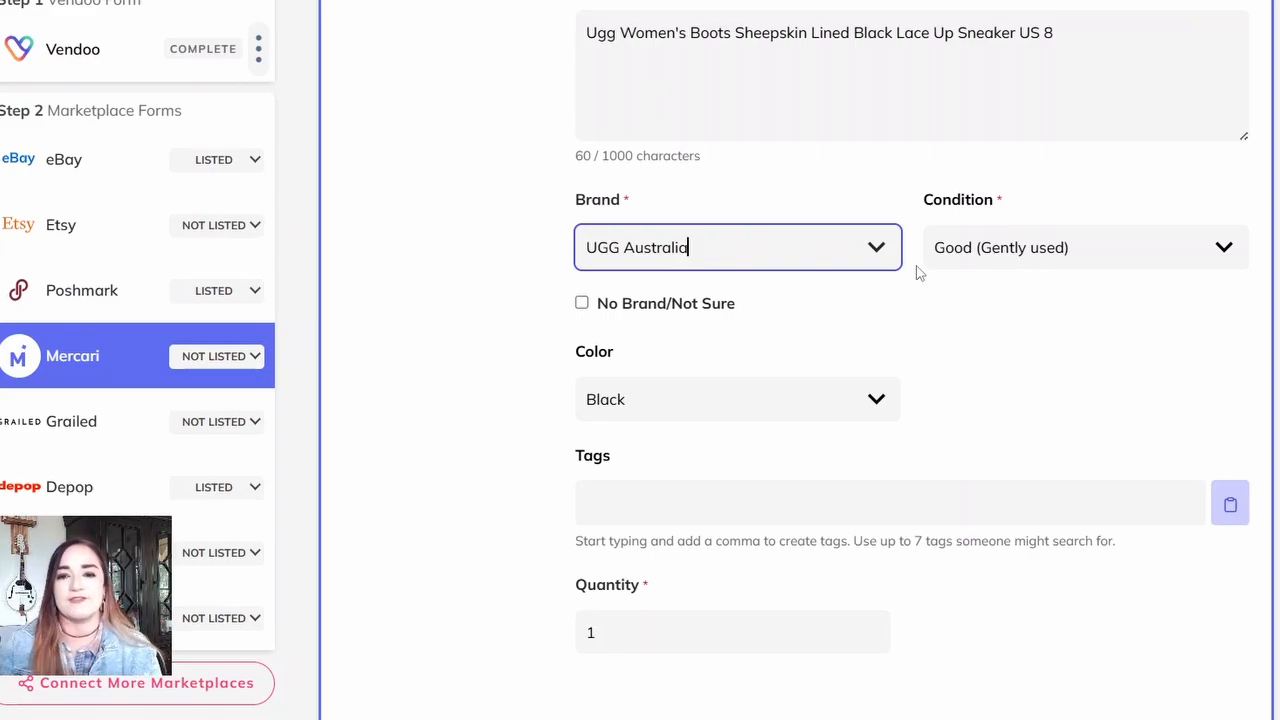
Step: Choose the UPS SurePost 2 lb shipping label in the boots' Mercari form and list the boots on Mercari
scroll(918, 272, "down", 2)
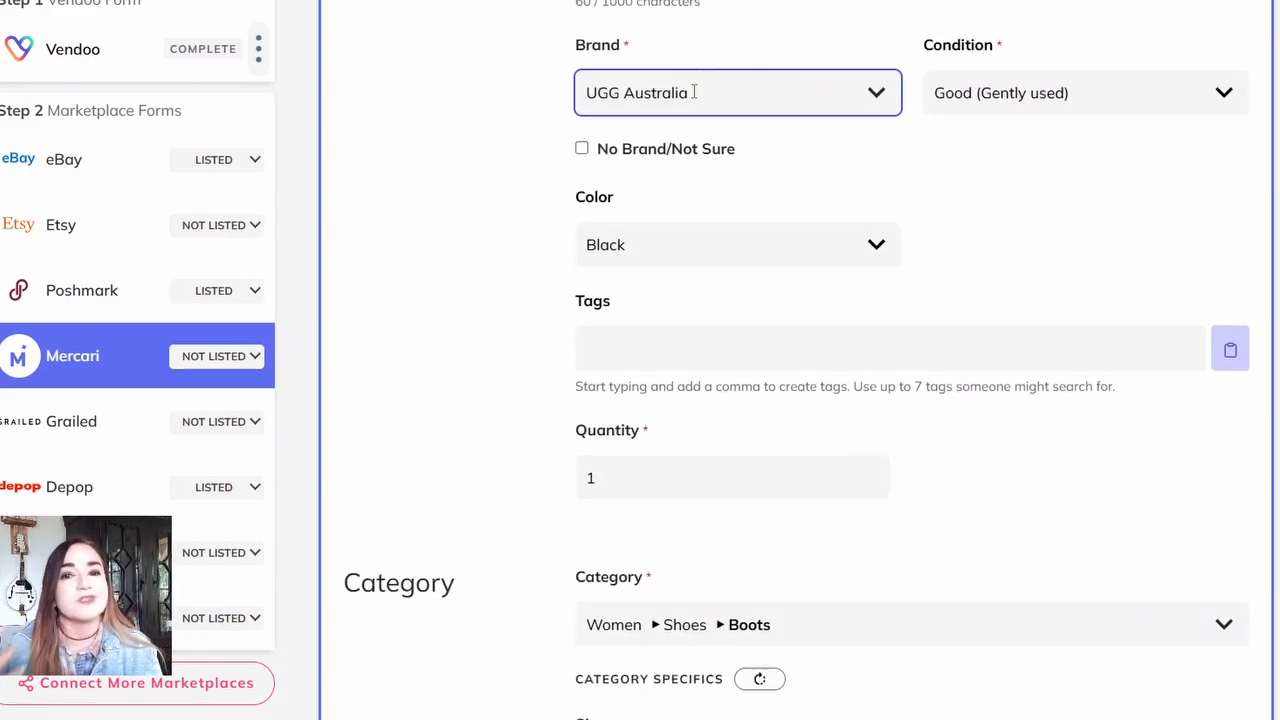
scroll(693, 92, "down", 4)
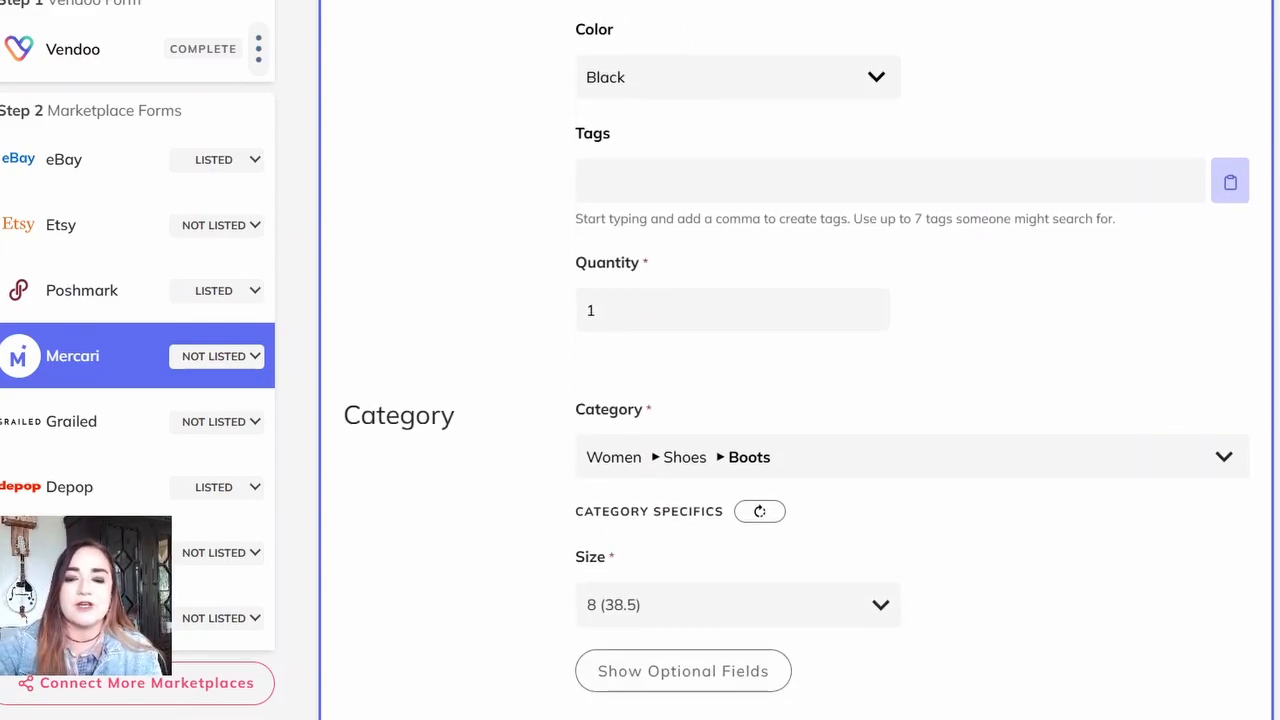
scroll(693, 92, "up", 6)
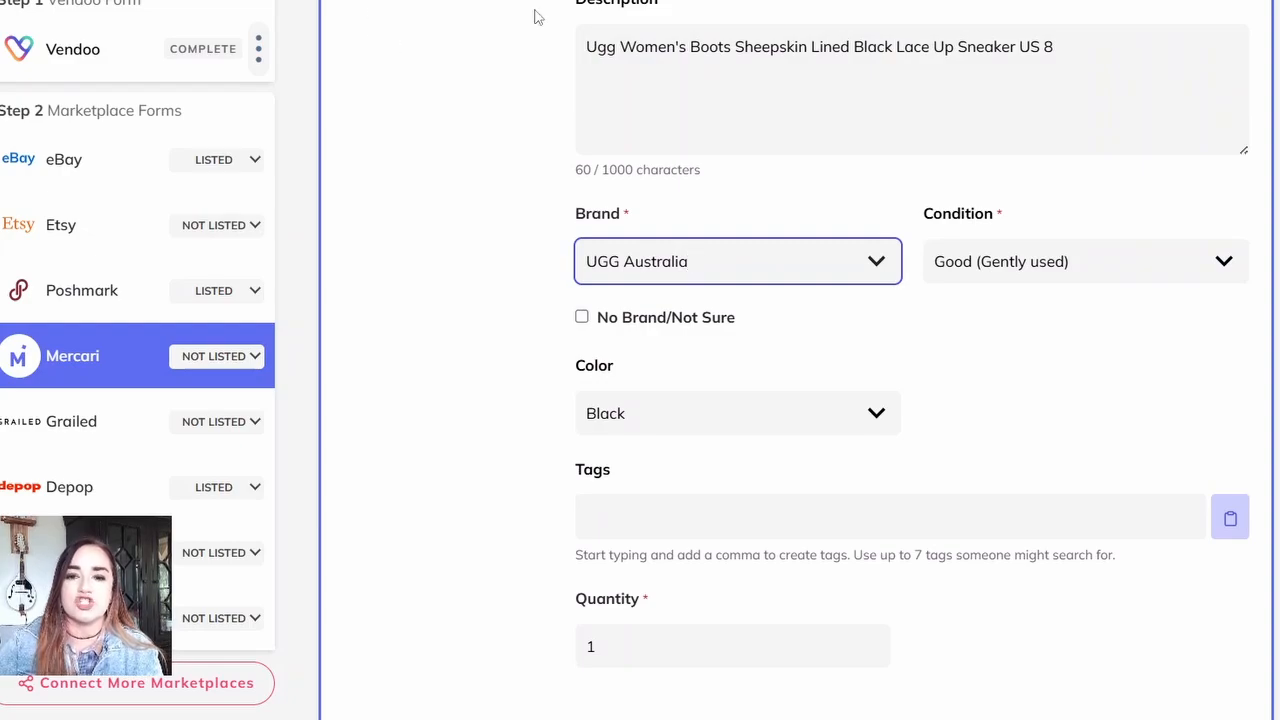
scroll(797, 360, "down", 8)
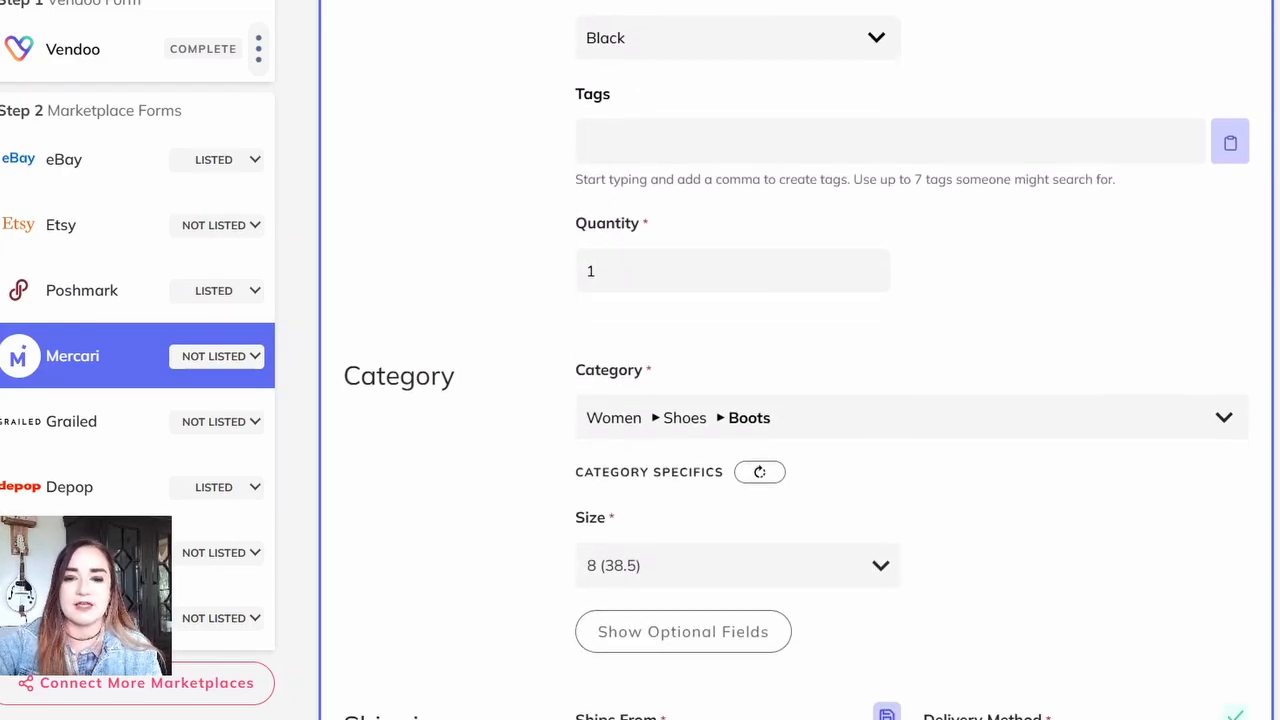
scroll(797, 360, "down", 5)
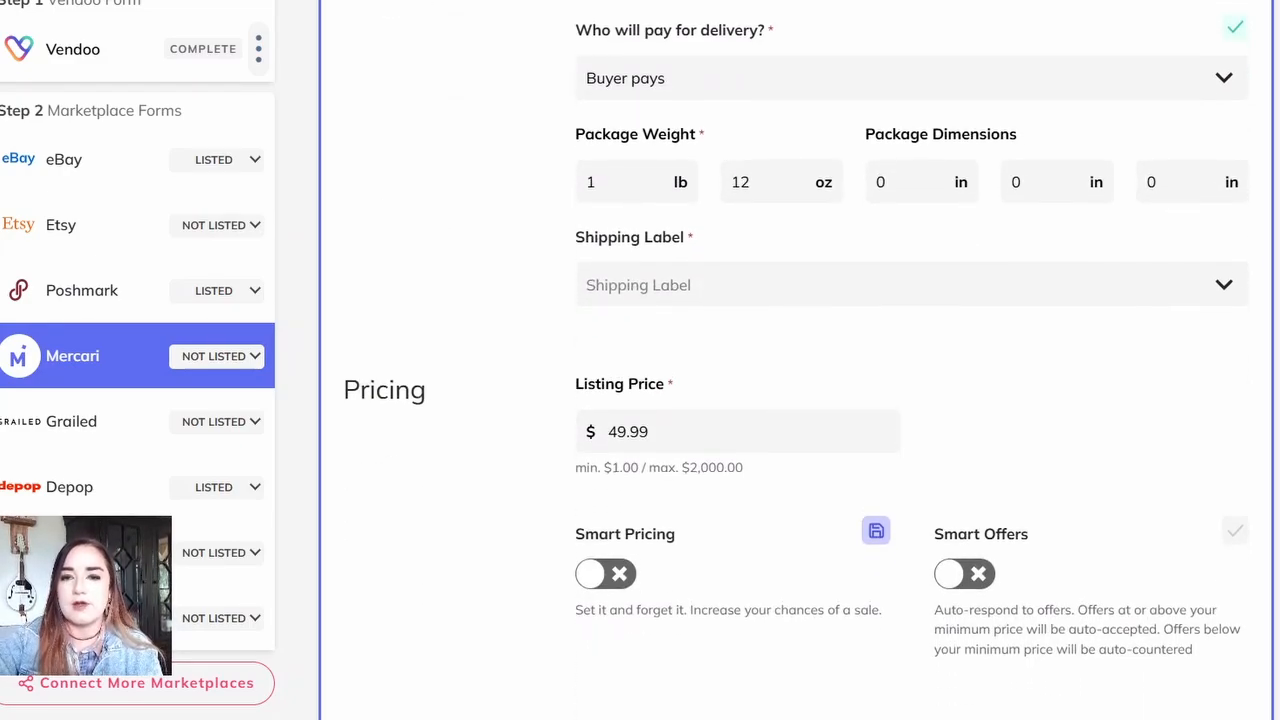
left_click(911, 36)
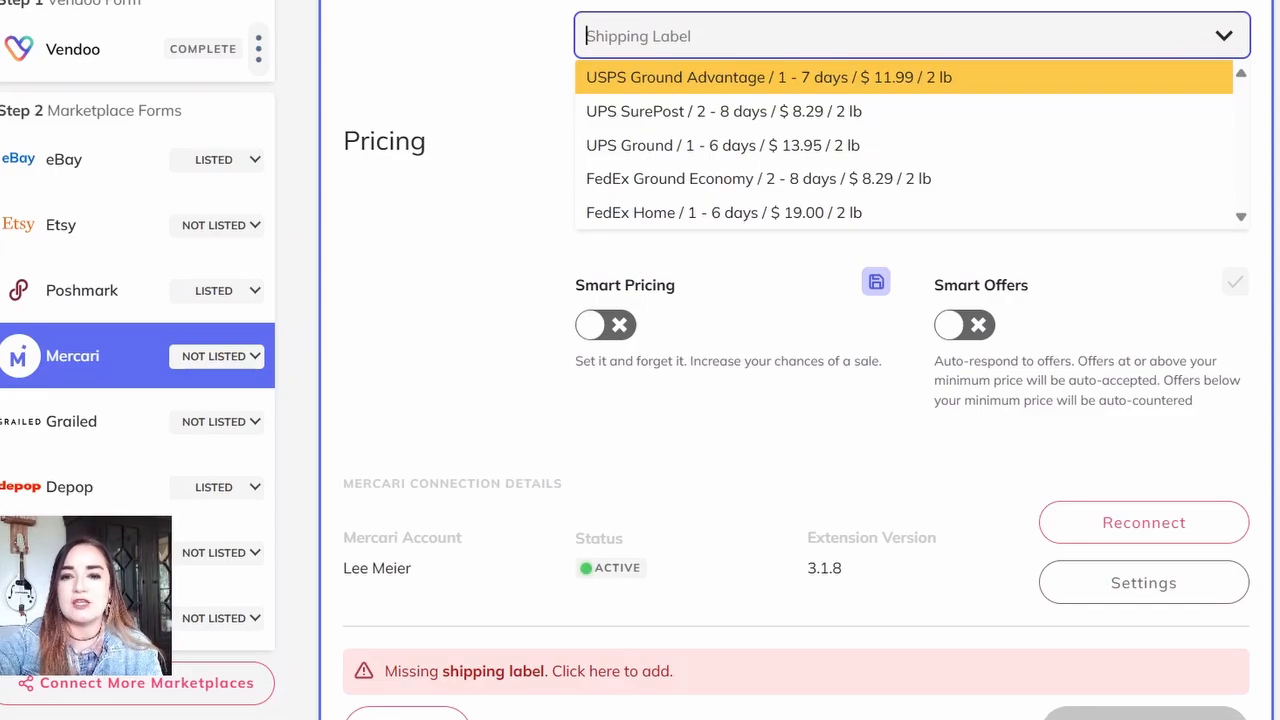
left_click(724, 111)
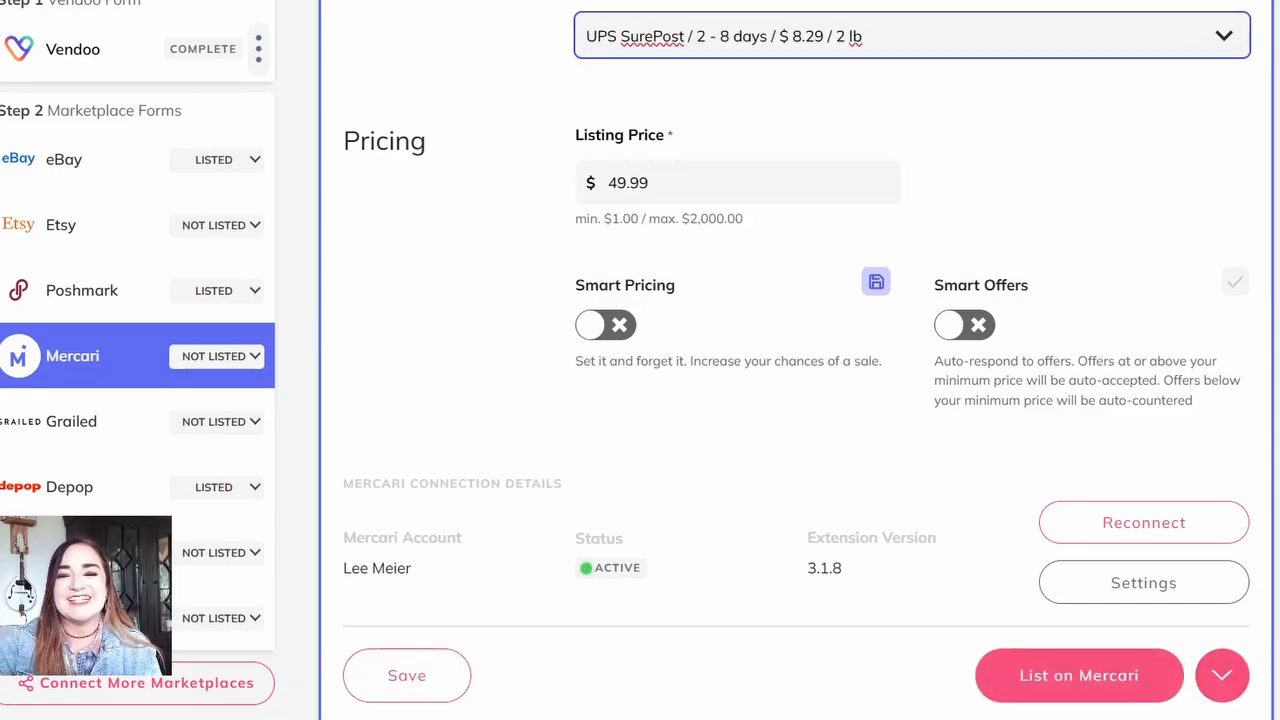
scroll(797, 360, "down", 2)
left_click(1079, 454)
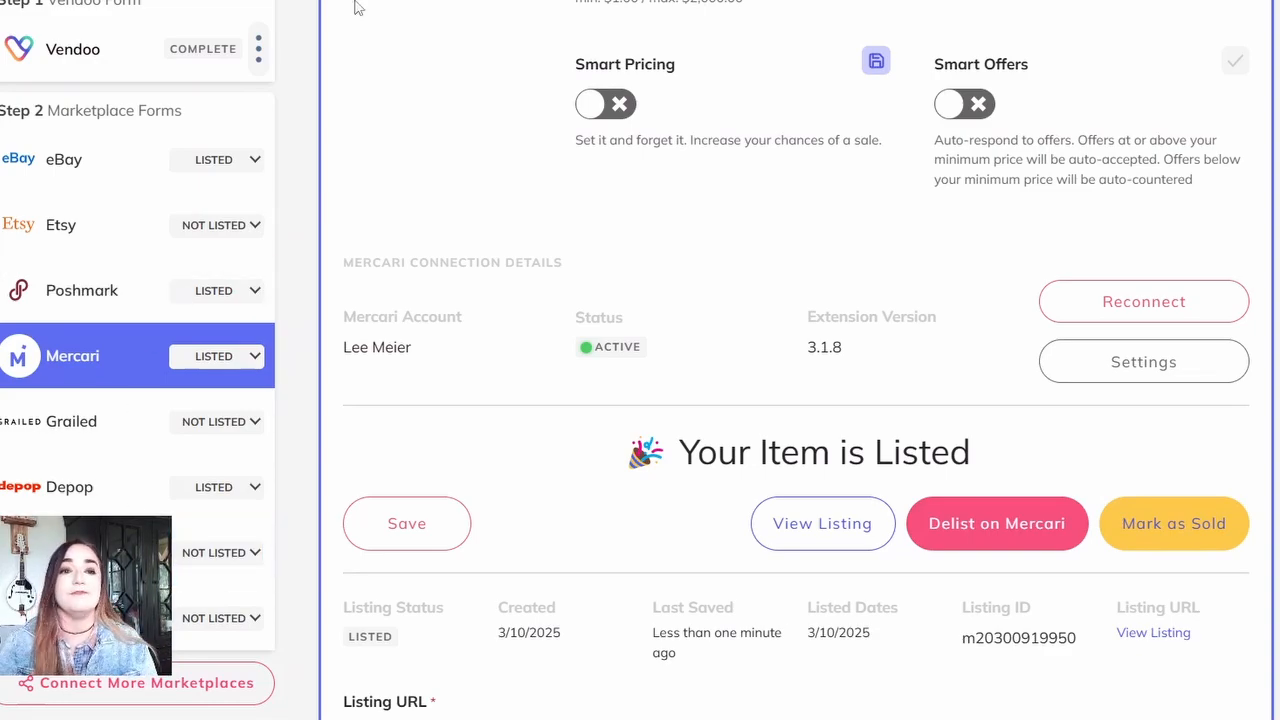
Step: Check the crosslisted items in the inventory, then expand the detected sales among the sold items and look through them
scroll(746, 437, "down", 5)
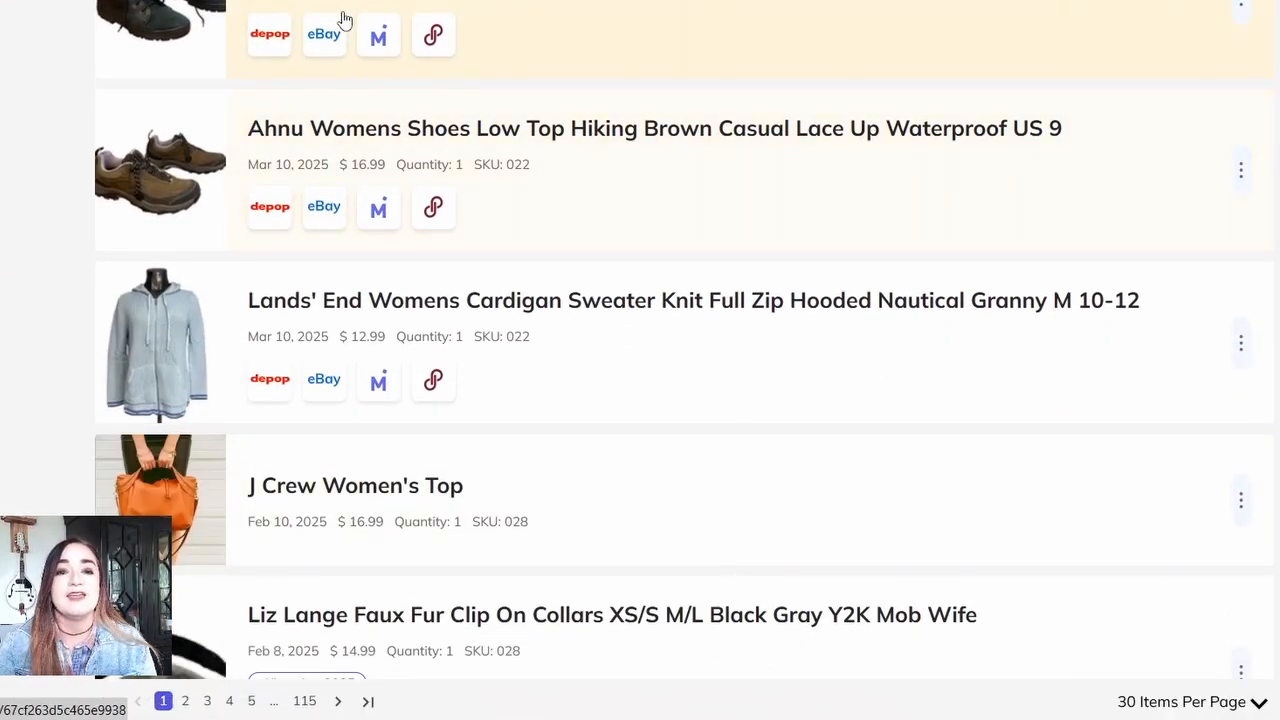
scroll(314, 600, "up", 5)
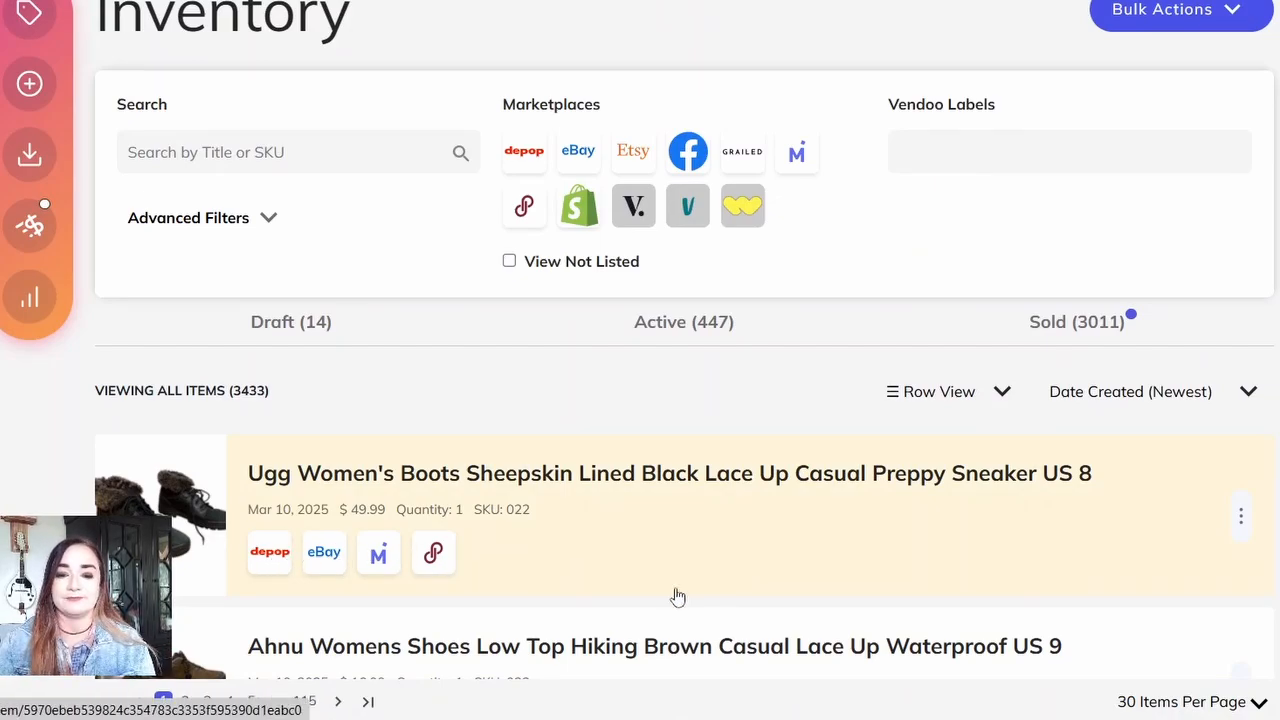
left_click(1077, 321)
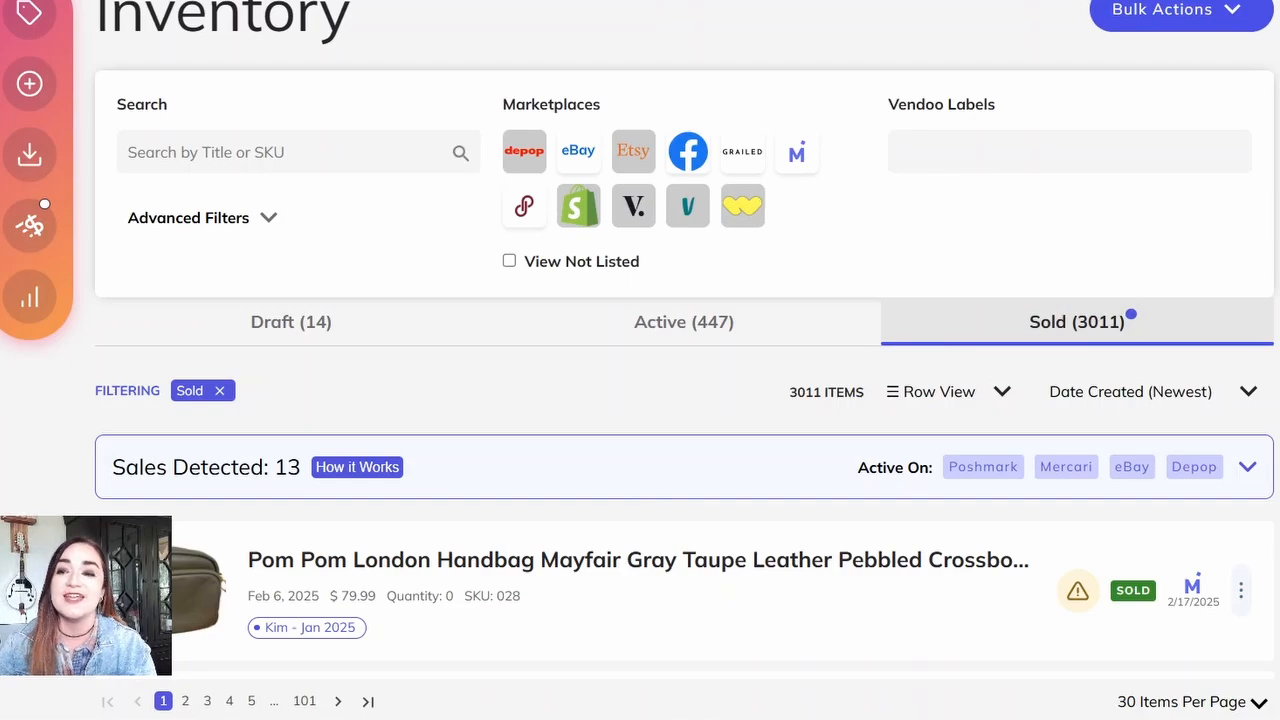
left_click(1248, 467)
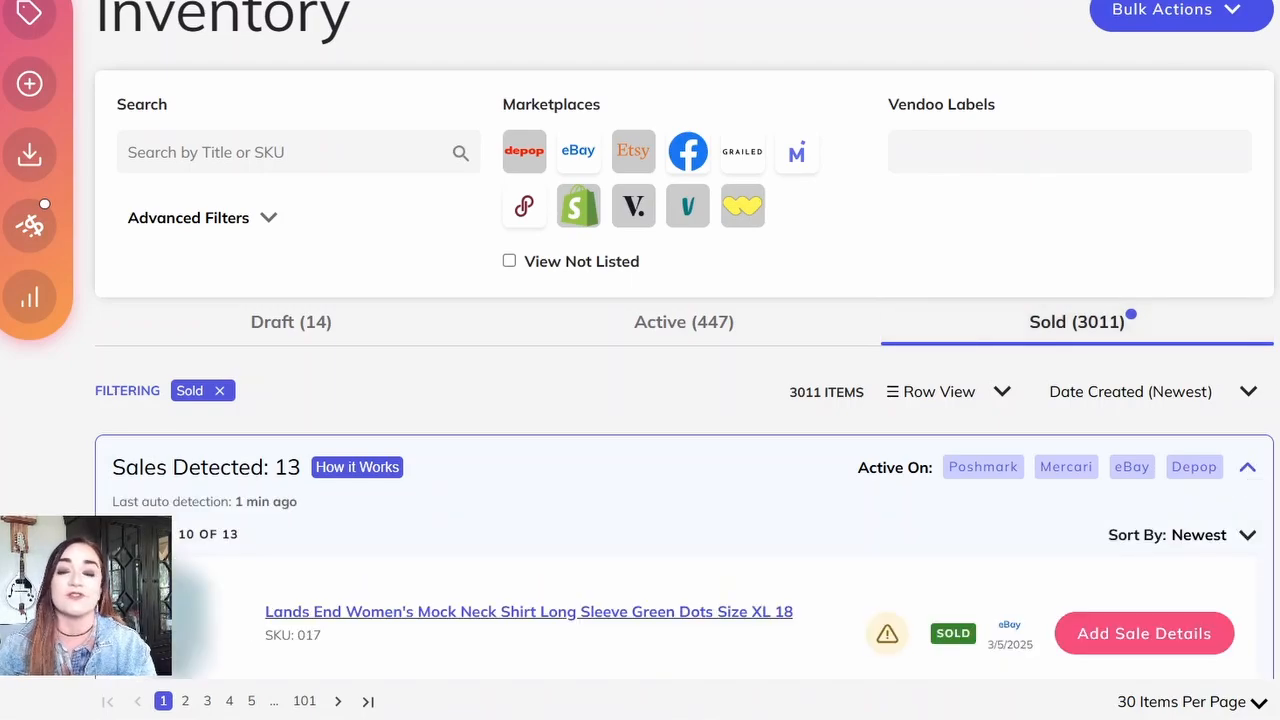
scroll(443, 49, "down", 5)
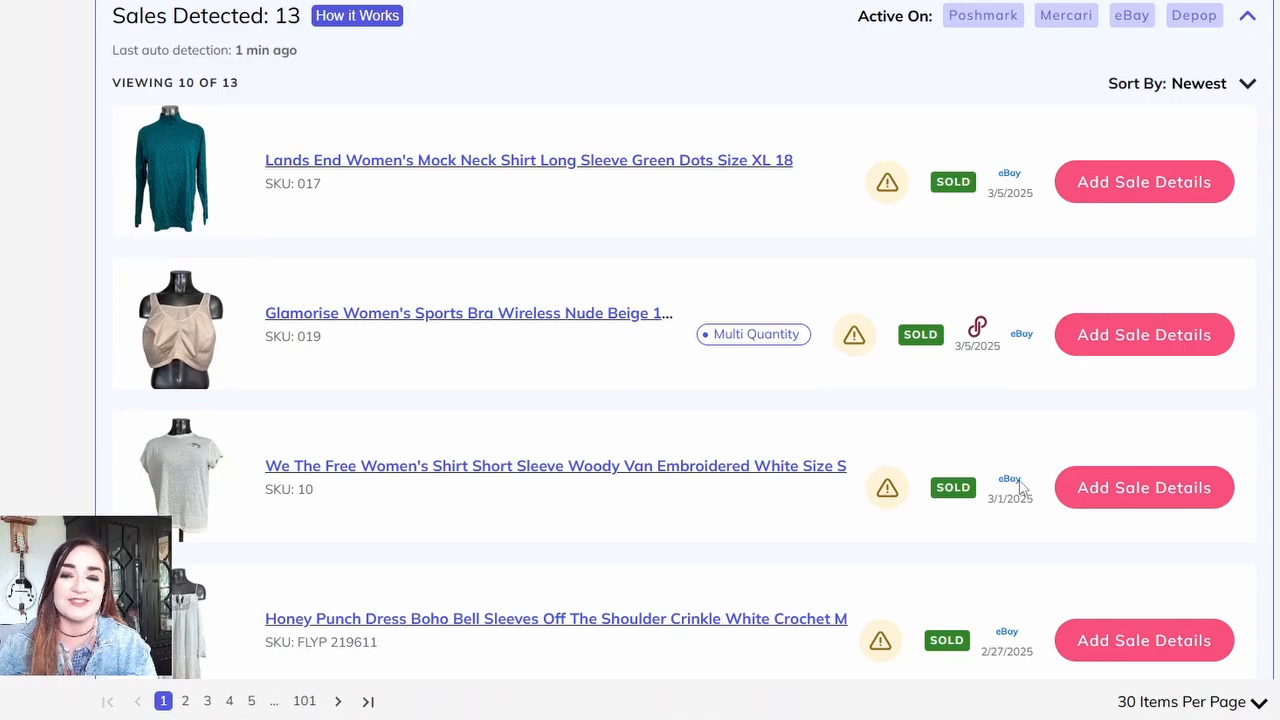
scroll(1247, 374, "down", 5)
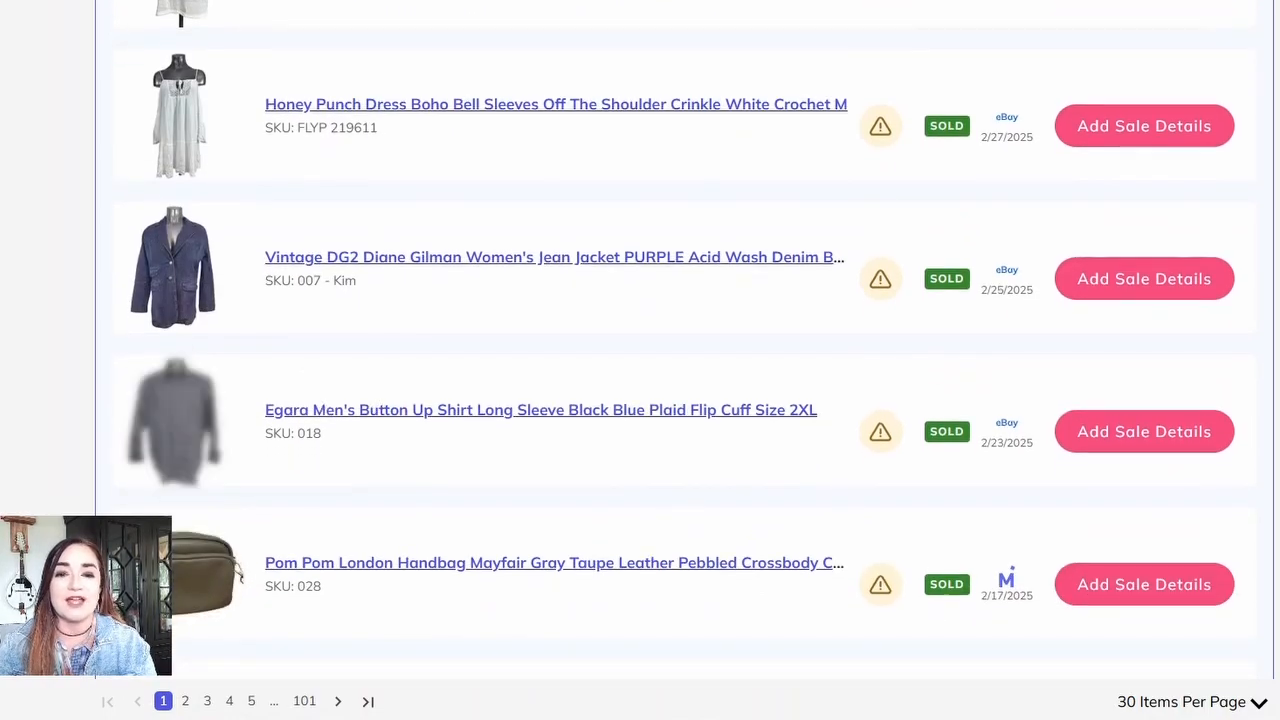
scroll(1247, 374, "down", 1)
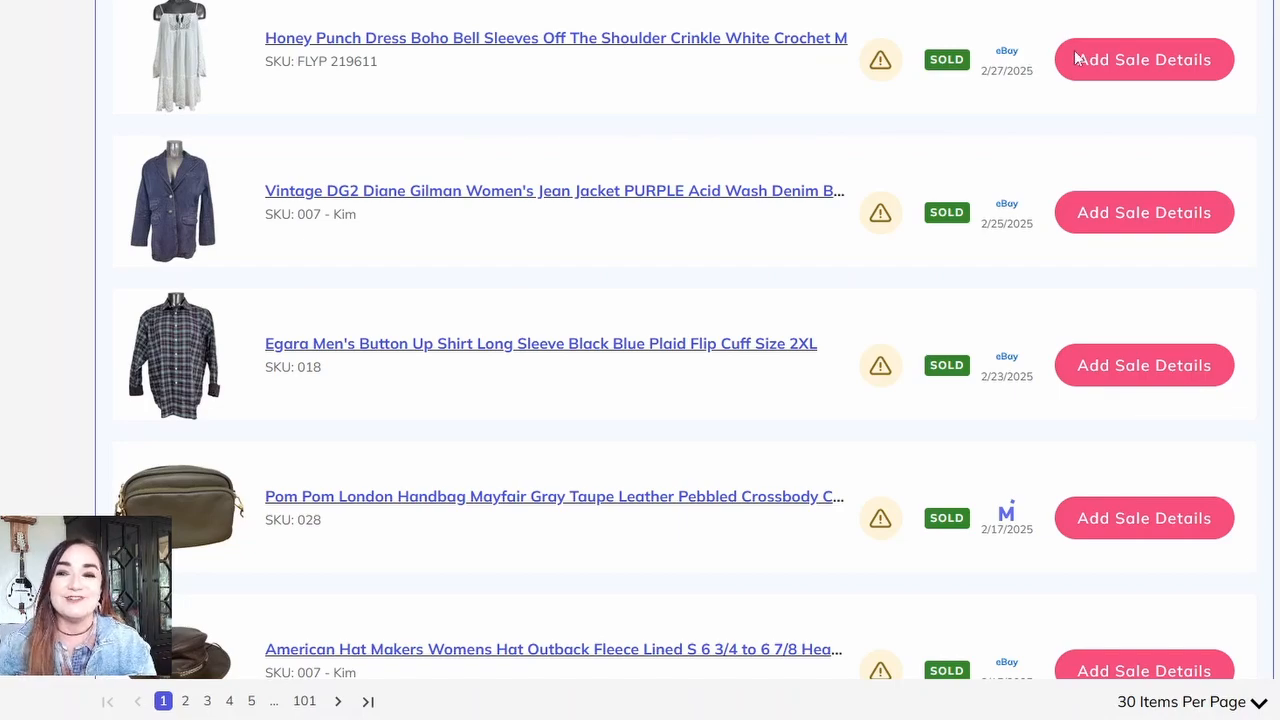
scroll(640, 340, "down", 4)
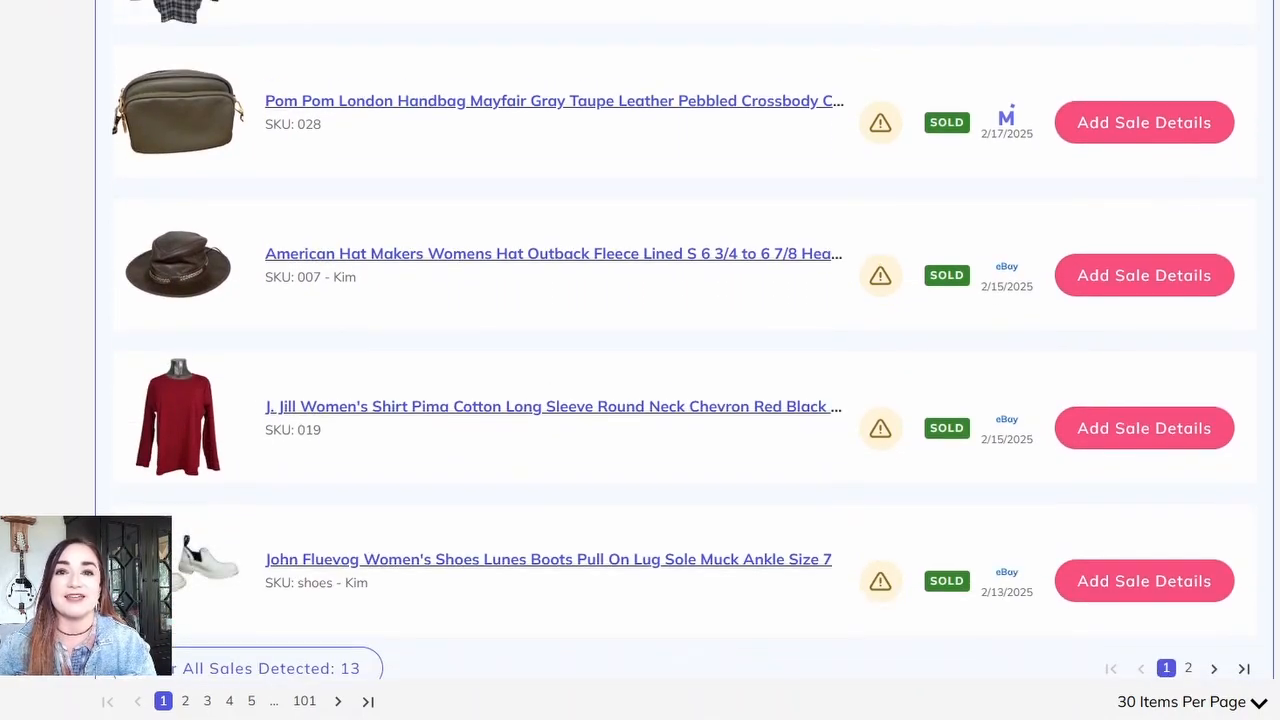